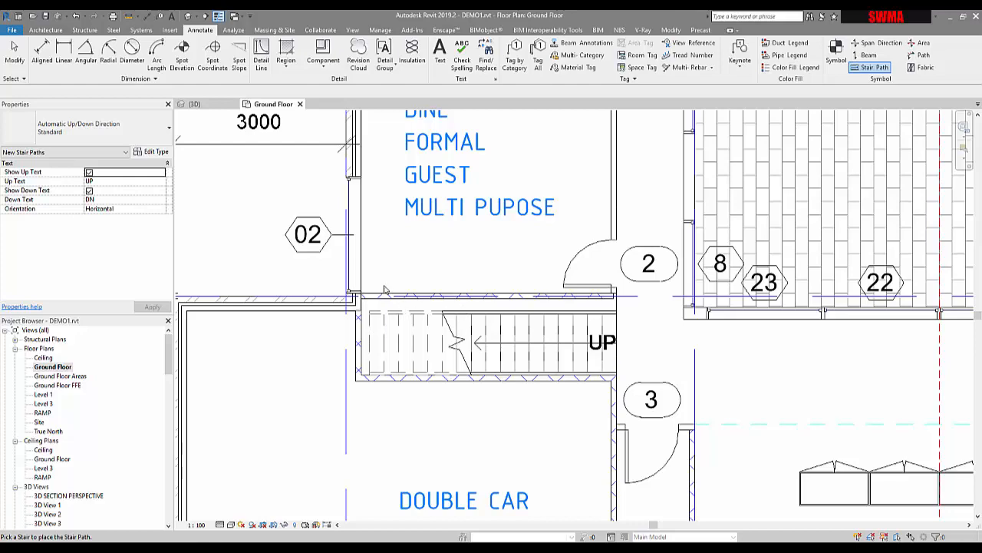
- Place stair tread/riser numbers along the lower quarter reference line of the ground floor stair run
middle_drag(441, 427, 414, 463)
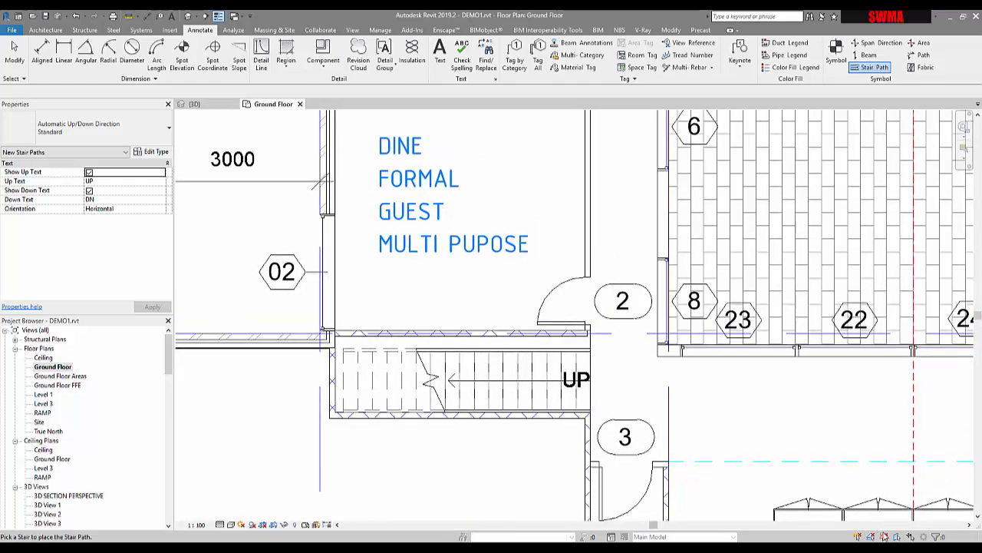
middle_drag(503, 356, 525, 294)
scroll(455, 330, up, 2)
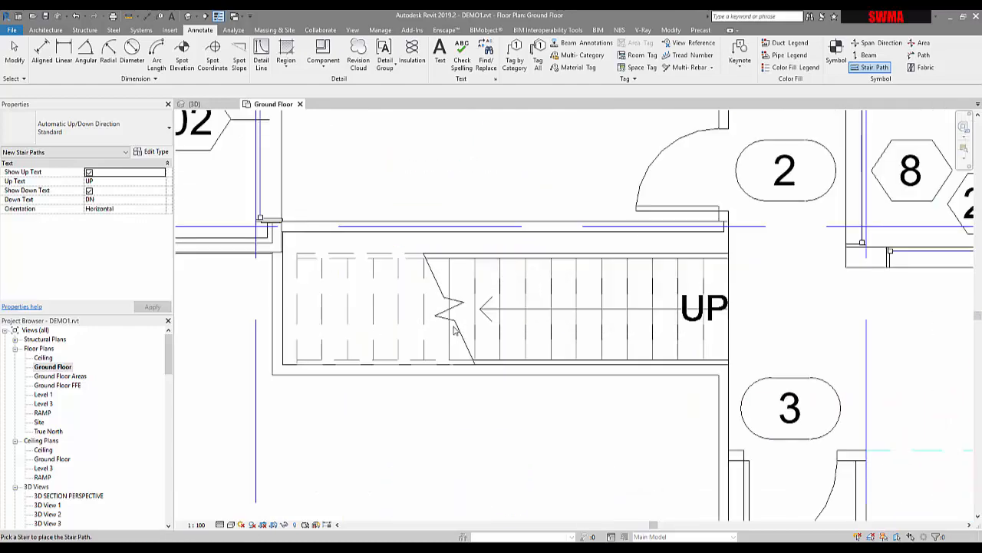
scroll(329, 251, down, 1)
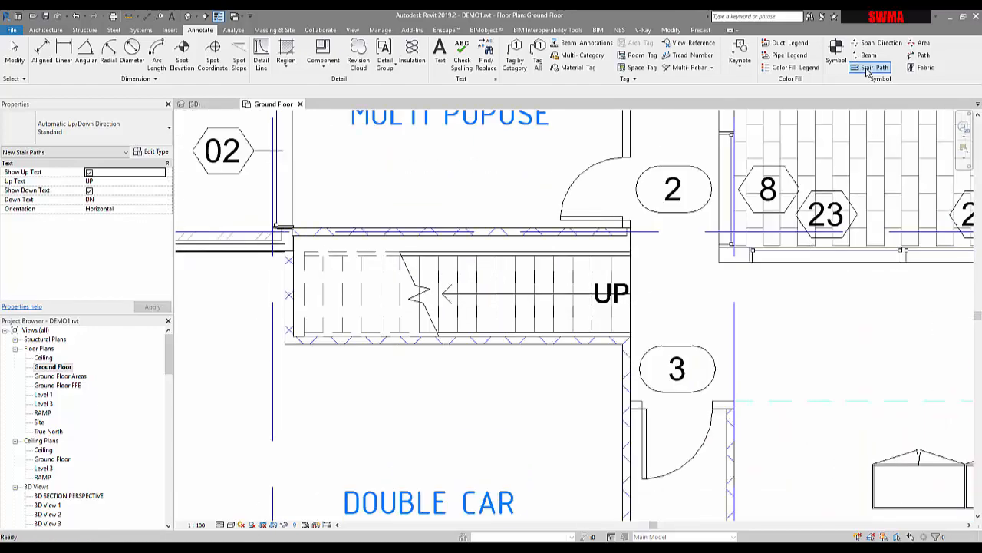
key(Escape)
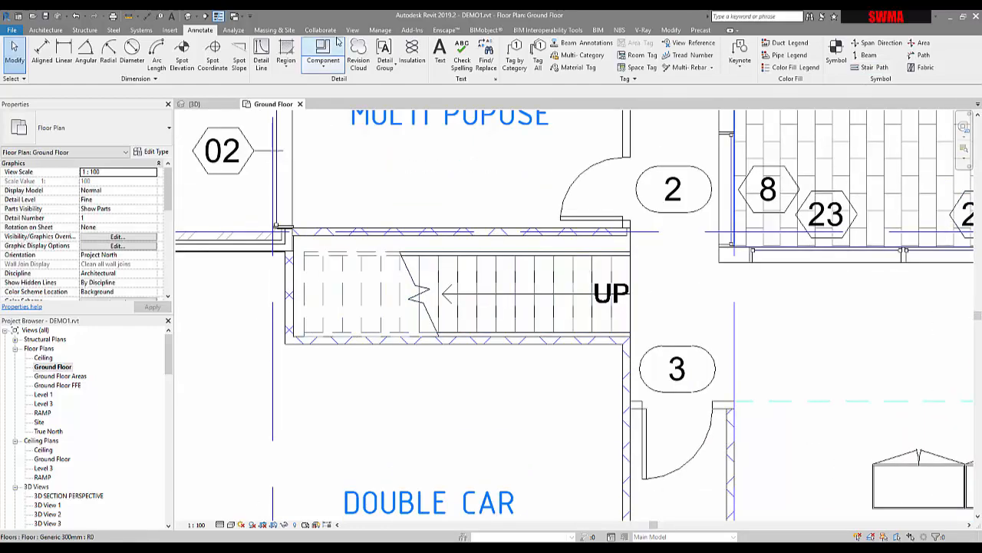
click(689, 55)
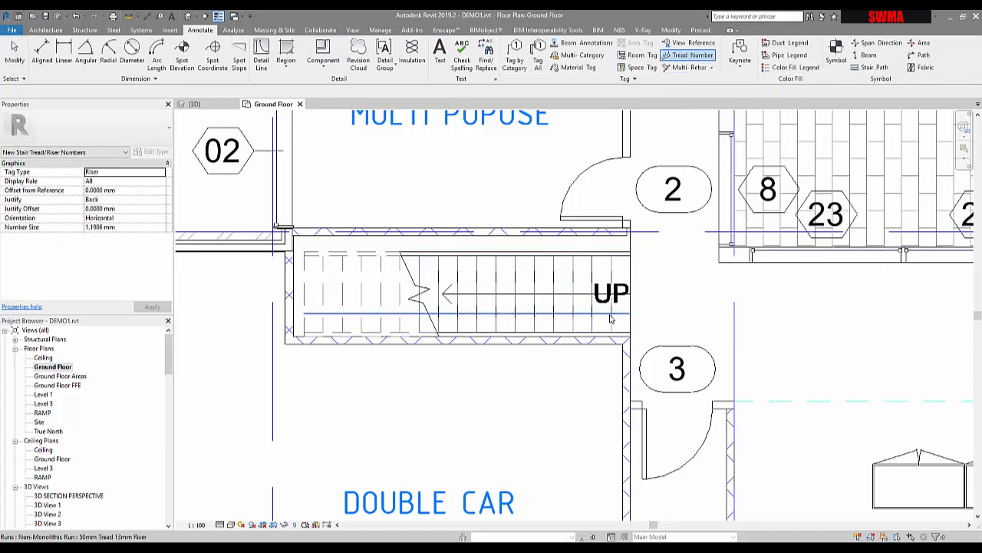
click(612, 319)
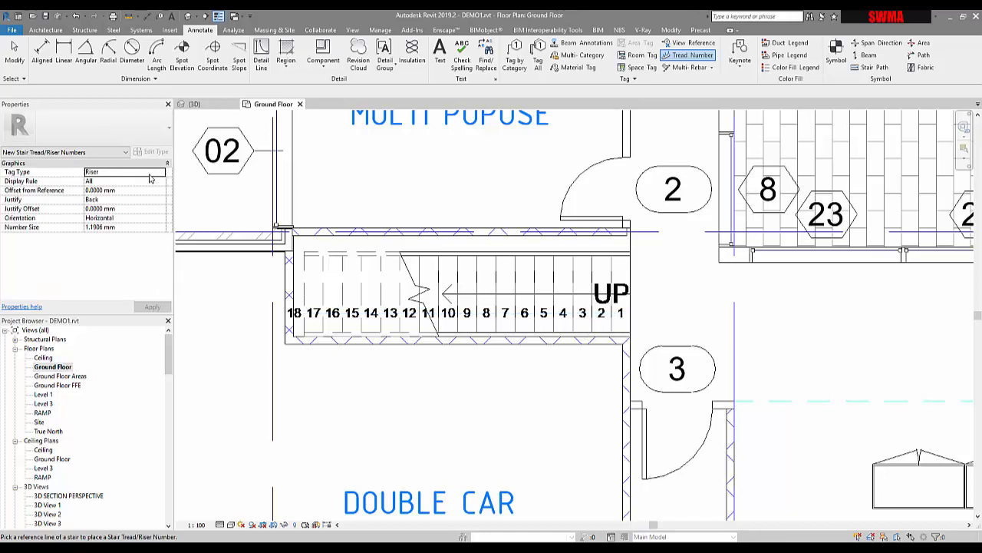
click(162, 176)
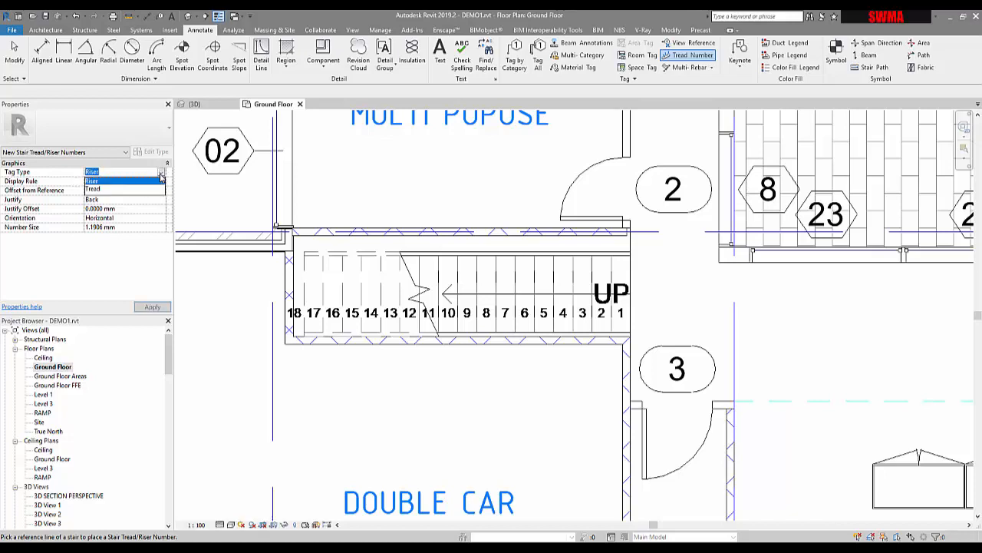
click(96, 190)
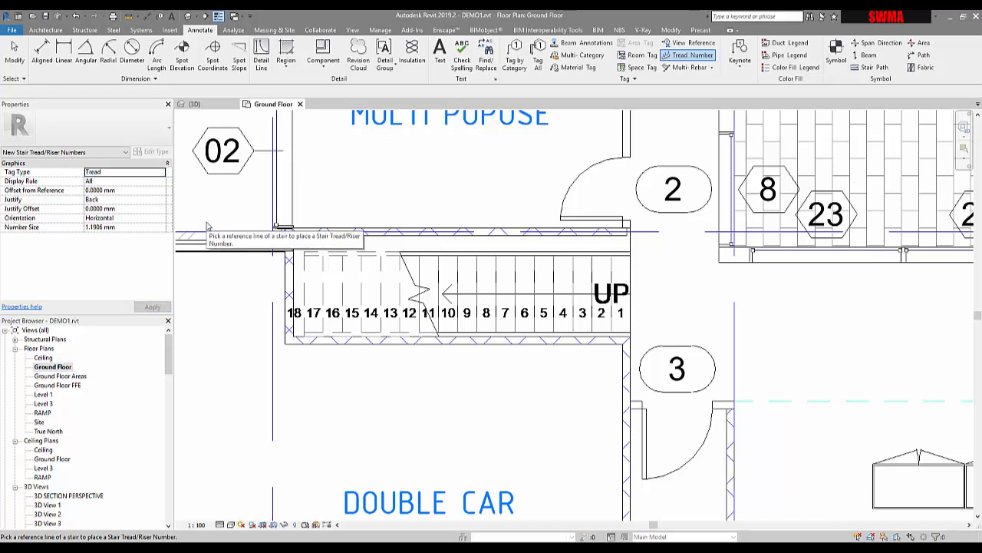
click(161, 181)
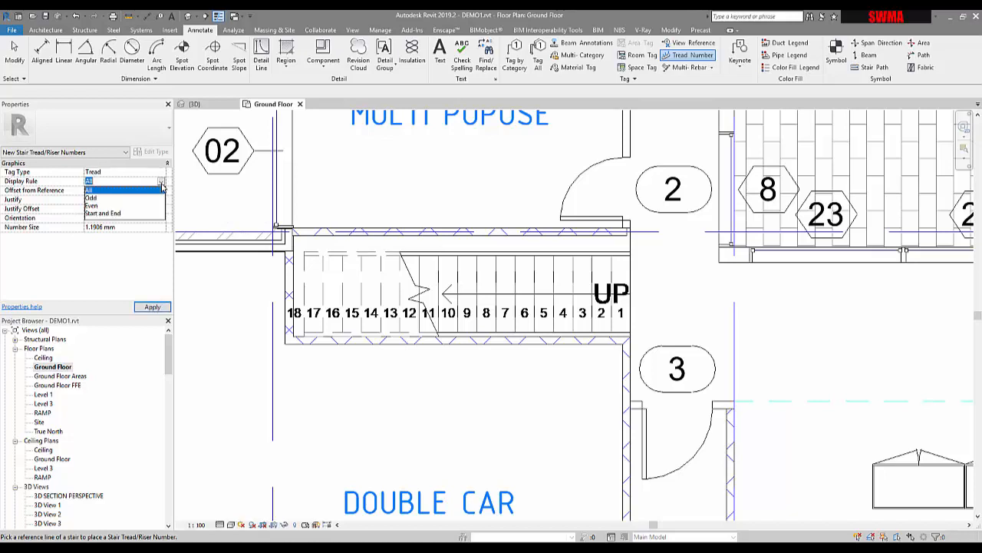
click(106, 213)
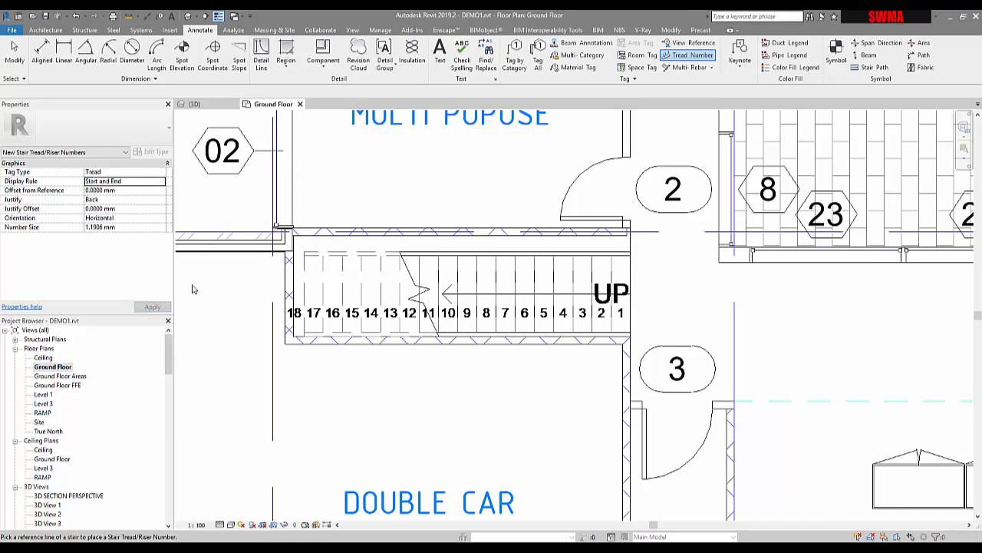
key(Escape)
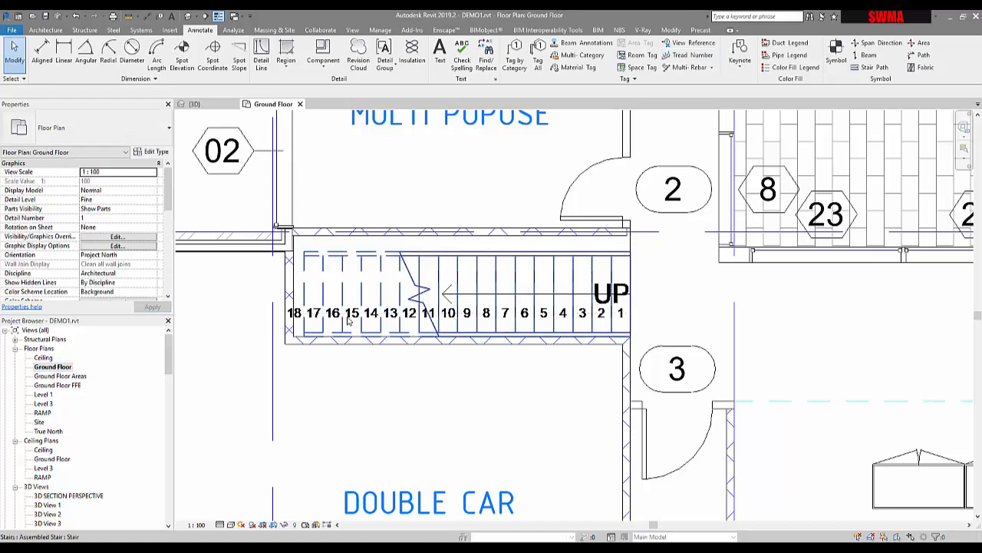
- Set the placed stair numbers' tag type to Tread and their display rule to Start and End
click(357, 318)
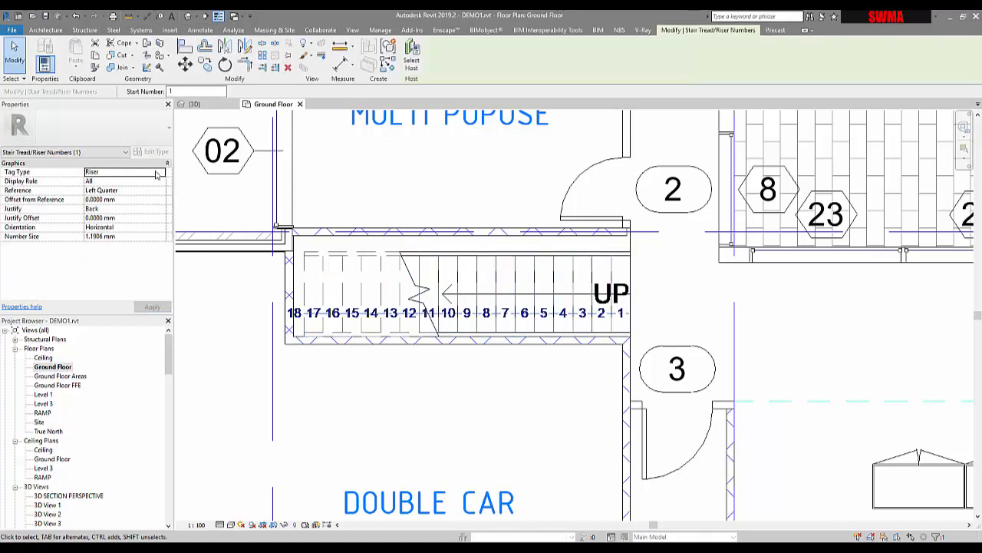
click(156, 174)
click(113, 189)
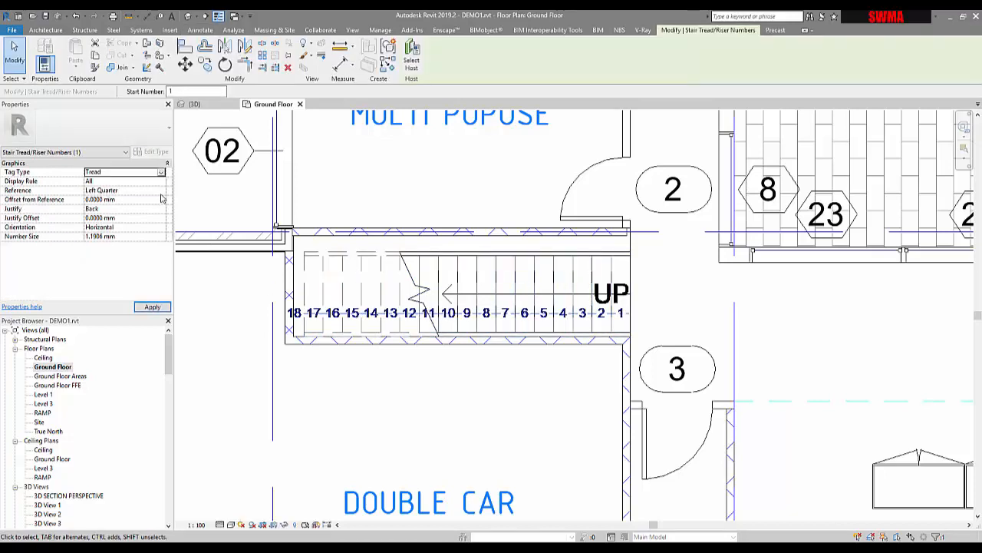
click(123, 181)
click(162, 180)
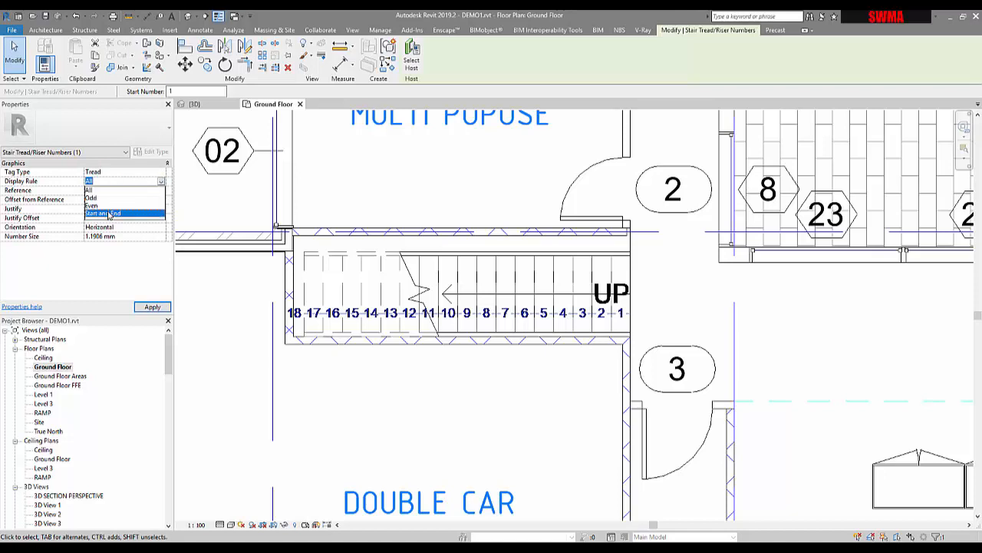
click(107, 215)
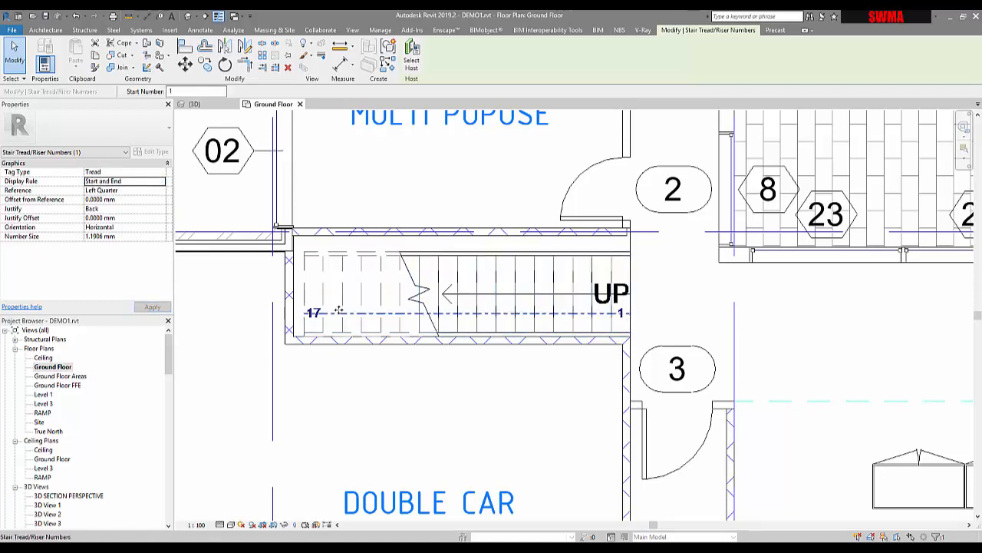
- Set the stair numbers' display rule to All and their reference to Left
click(161, 181)
click(90, 190)
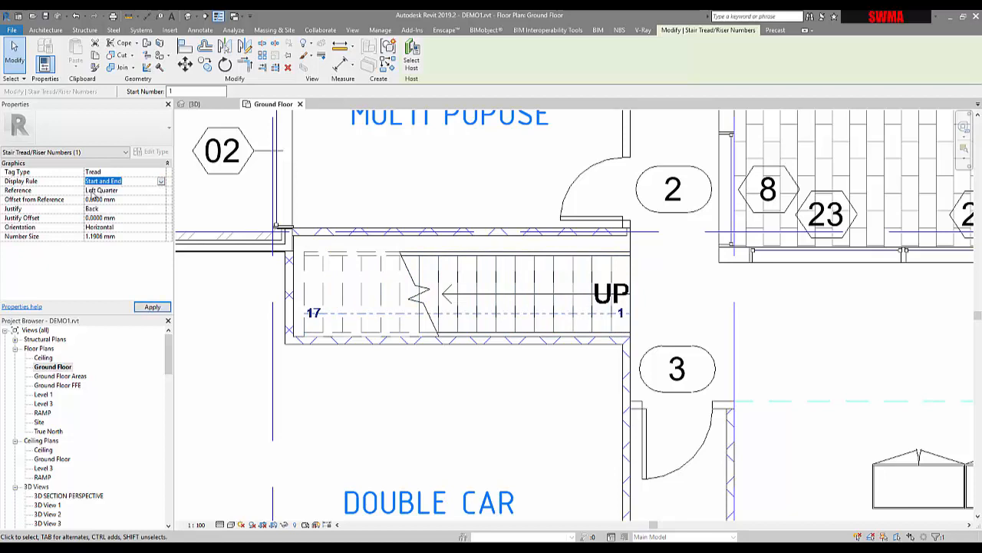
click(161, 190)
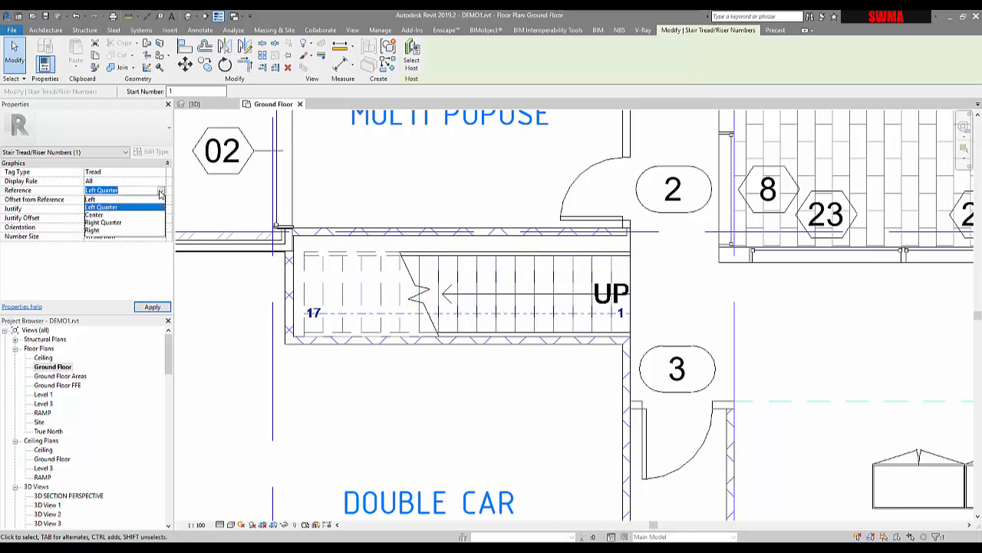
click(99, 199)
click(156, 307)
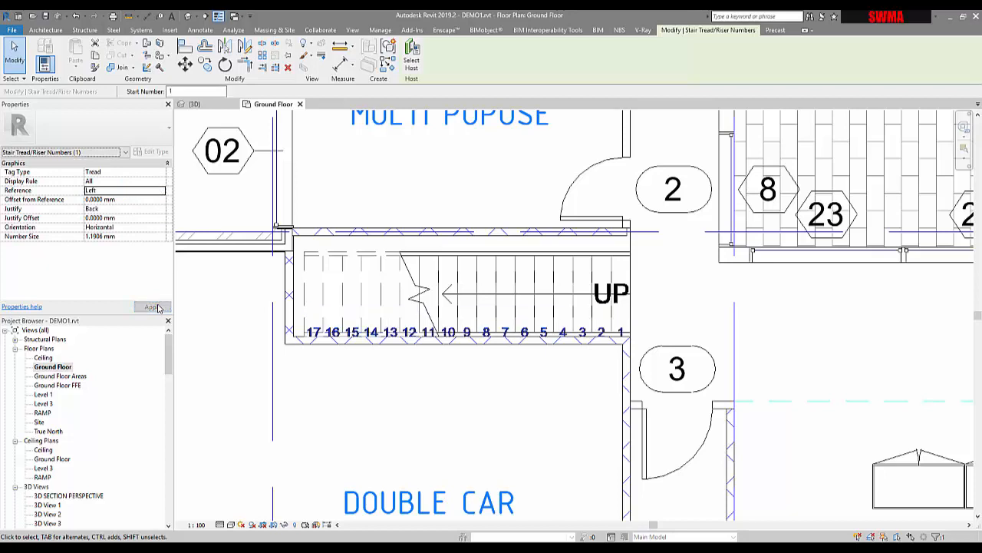
- Set the stair numbers' reference to Left Quarter and their orientation to Vertical
click(161, 190)
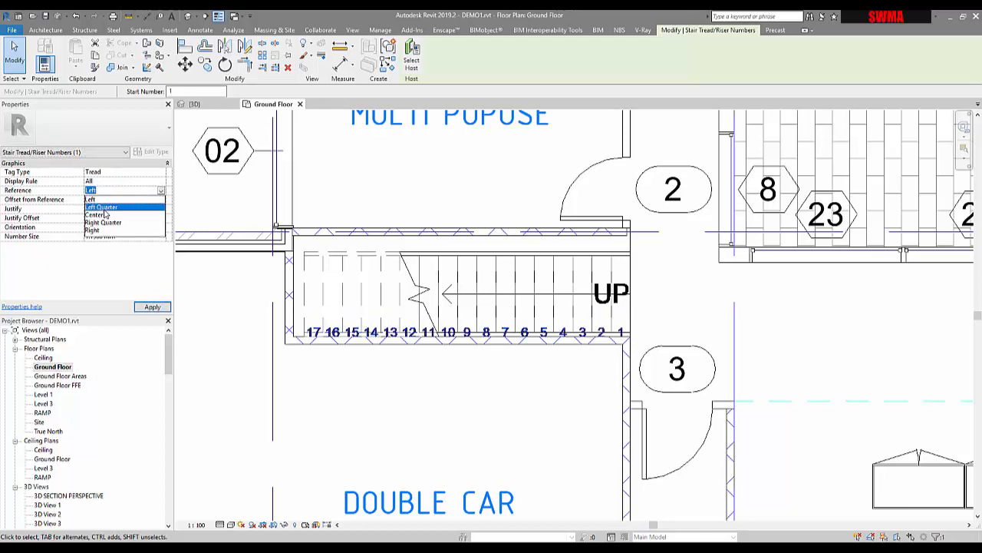
click(111, 218)
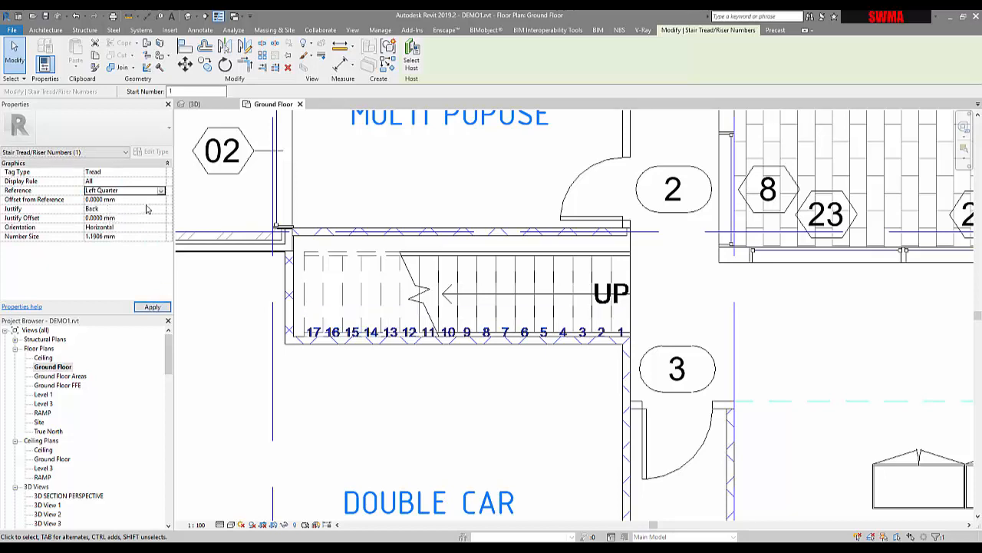
mouse_move(185, 213)
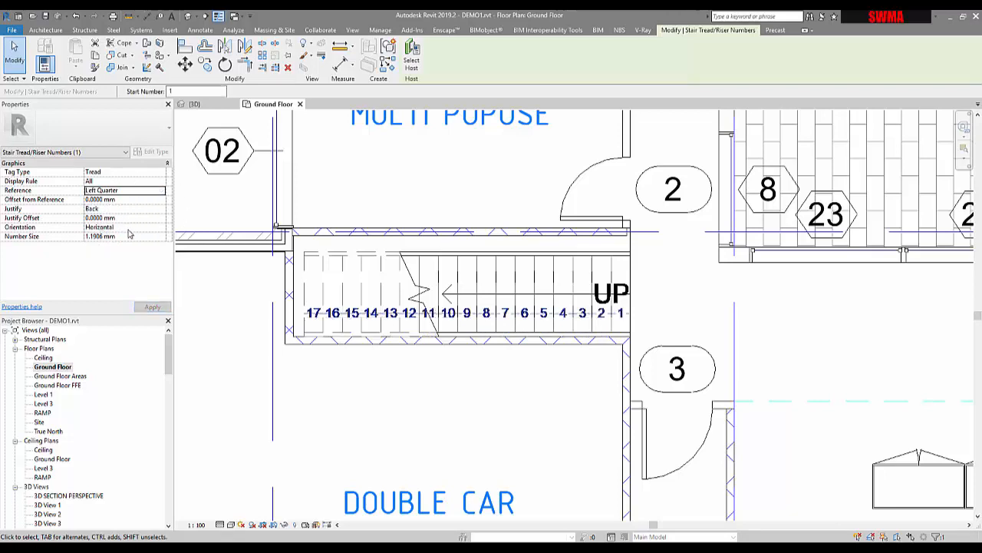
click(161, 229)
click(162, 229)
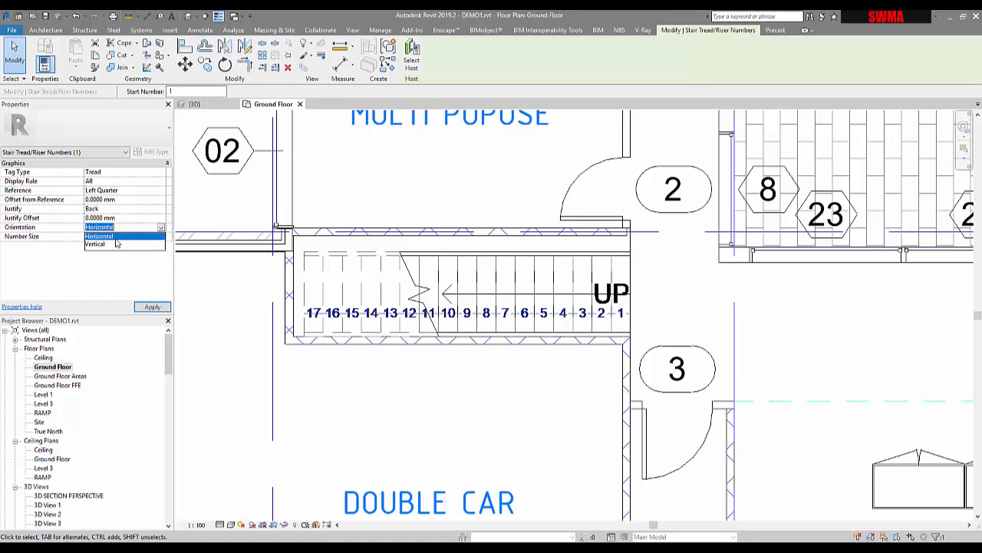
click(109, 245)
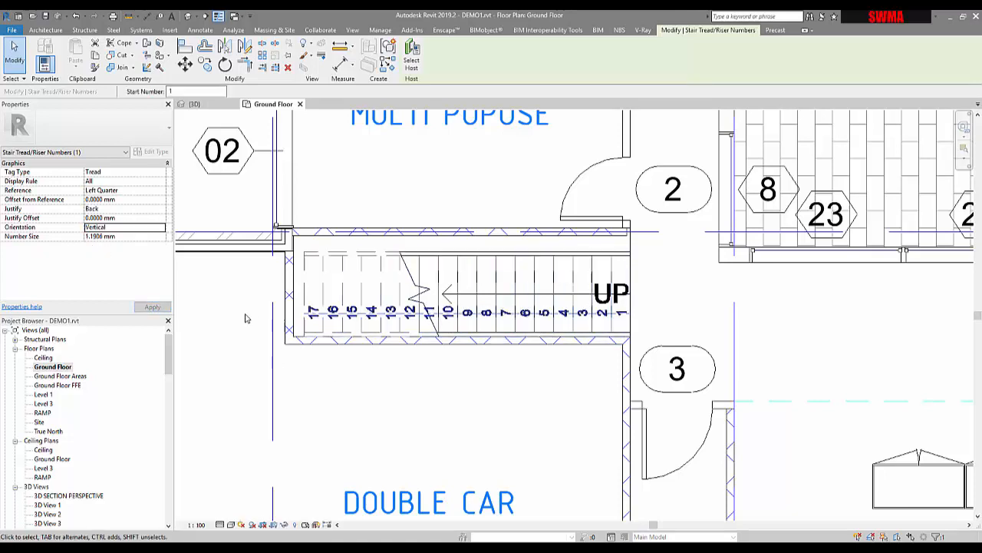
click(518, 390)
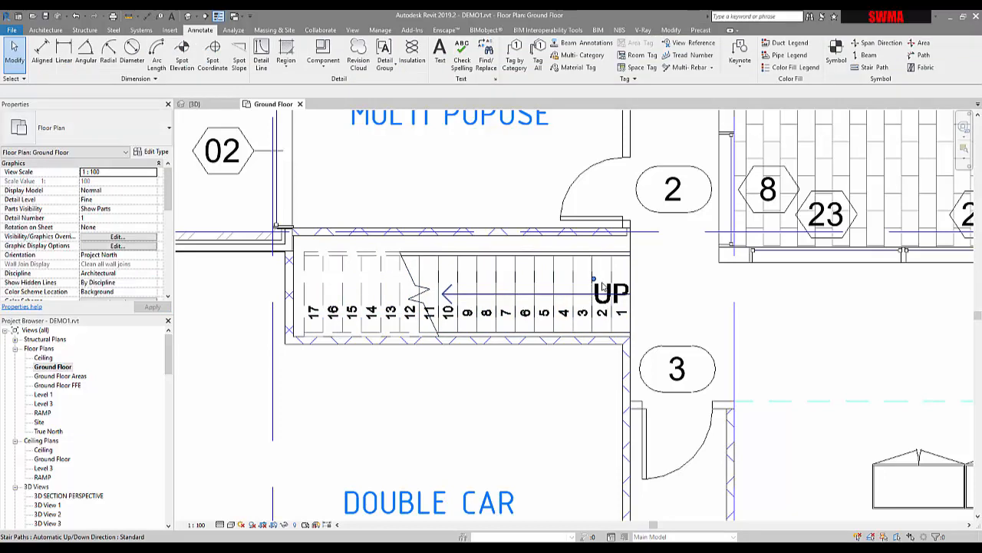
- Move the stair path's UP text just outside the first riser and set its orientation to Vertical
drag(595, 282, 643, 293)
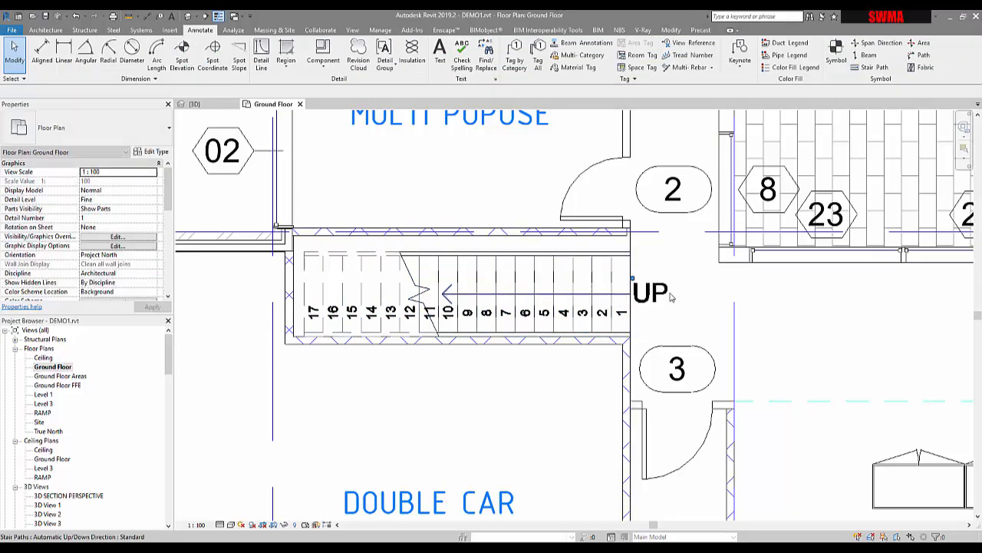
click(645, 295)
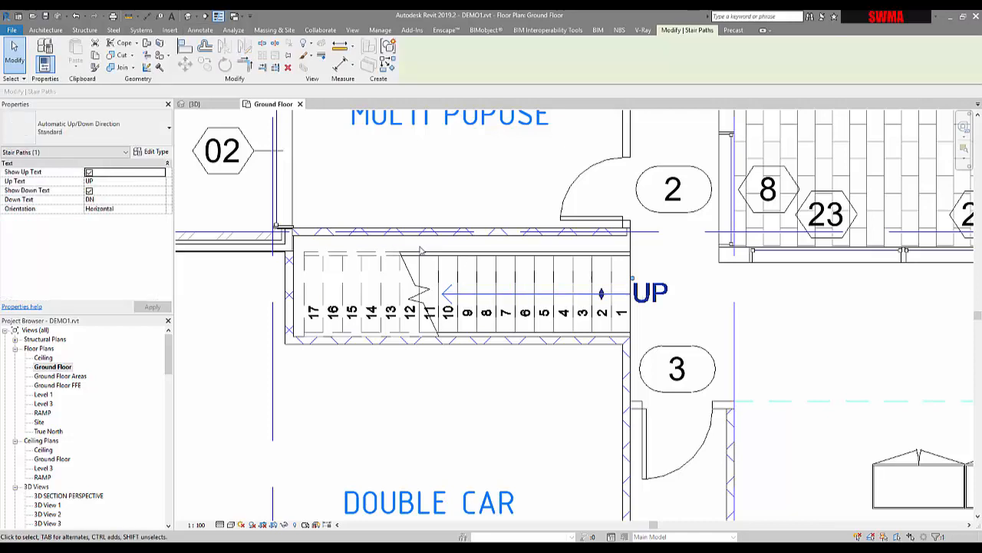
click(89, 191)
click(157, 209)
click(115, 226)
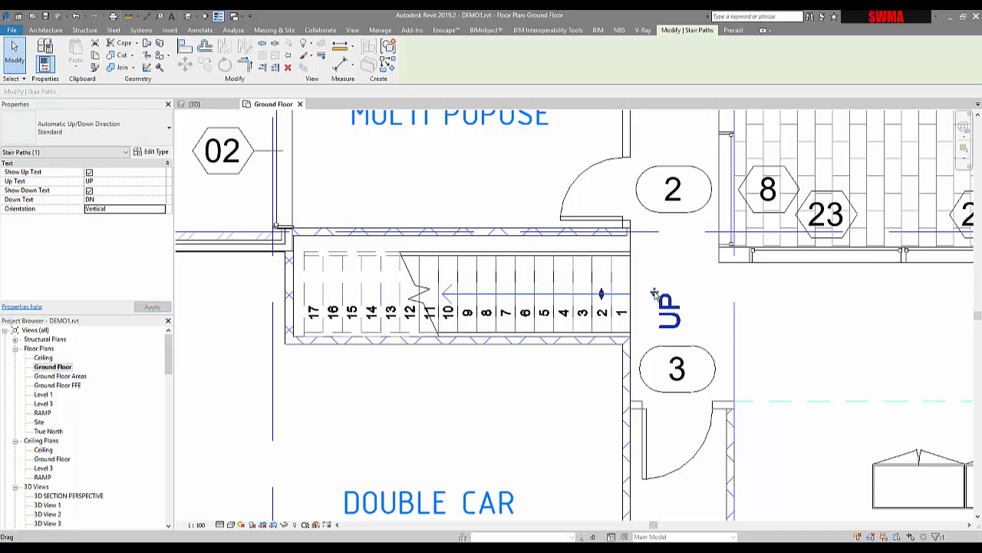
drag(655, 294, 636, 277)
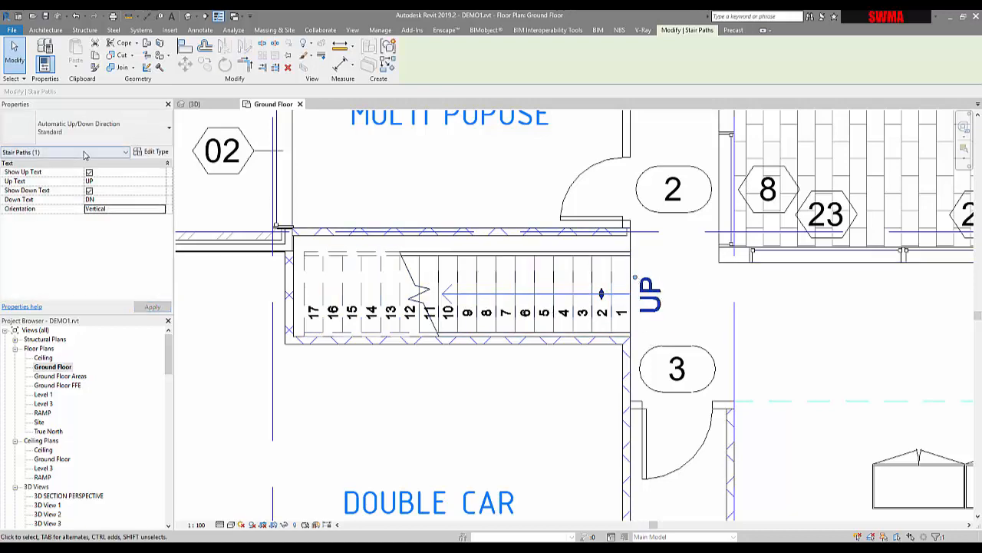
- Set the text type of the stair path's Standard type to Arial 1.8mm
click(150, 151)
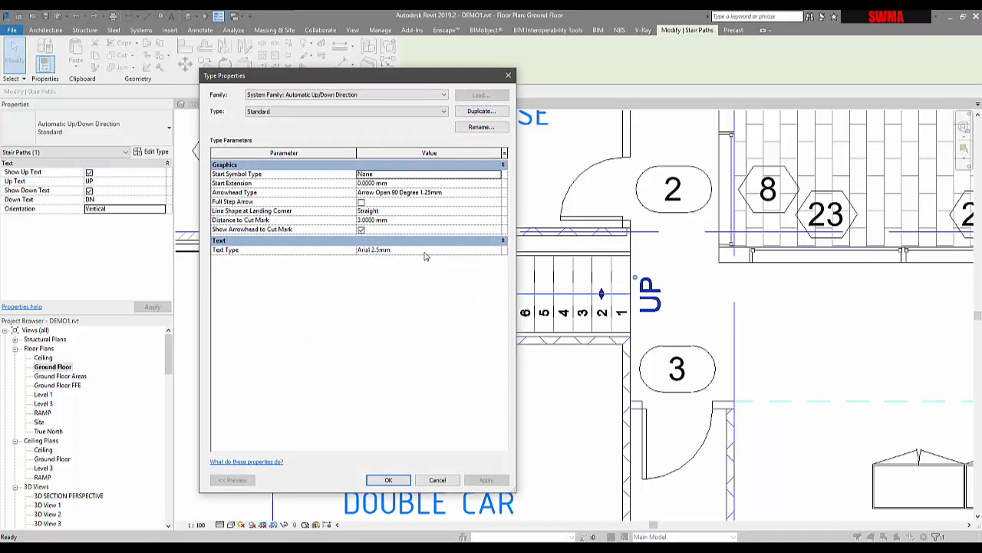
click(498, 250)
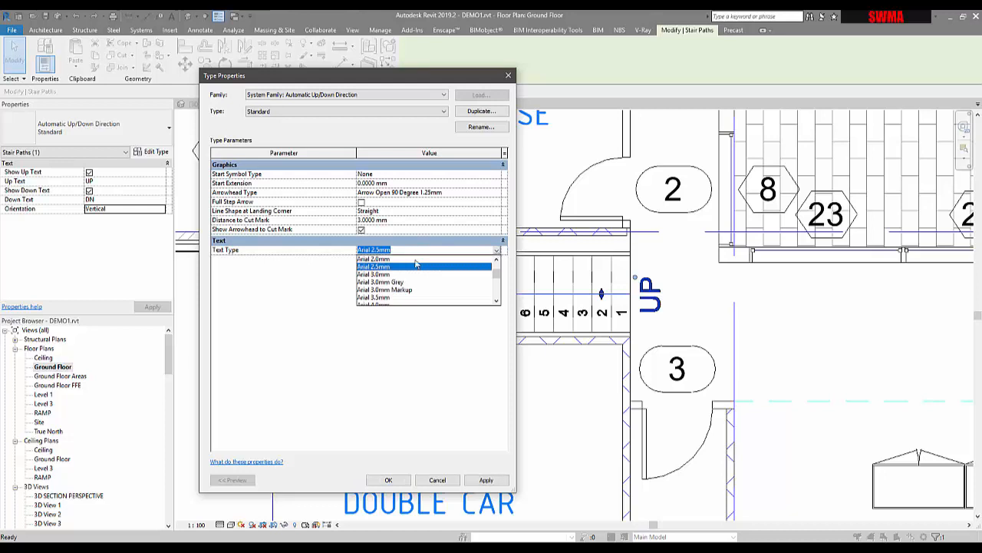
scroll(395, 283, up, 2)
click(384, 276)
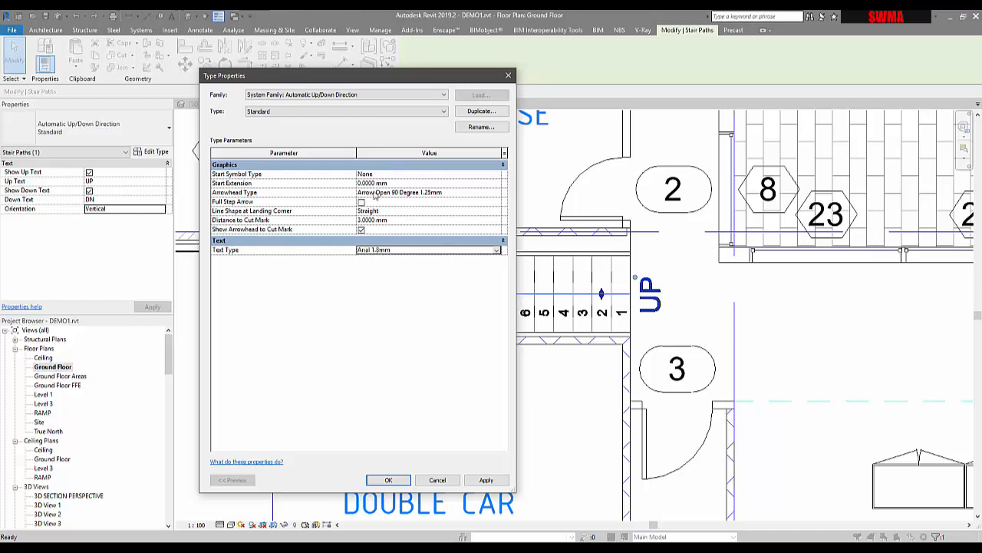
- Set the start symbol type of the stair path's Standard type to Open Dot 1.5mm
drag(358, 78, 184, 74)
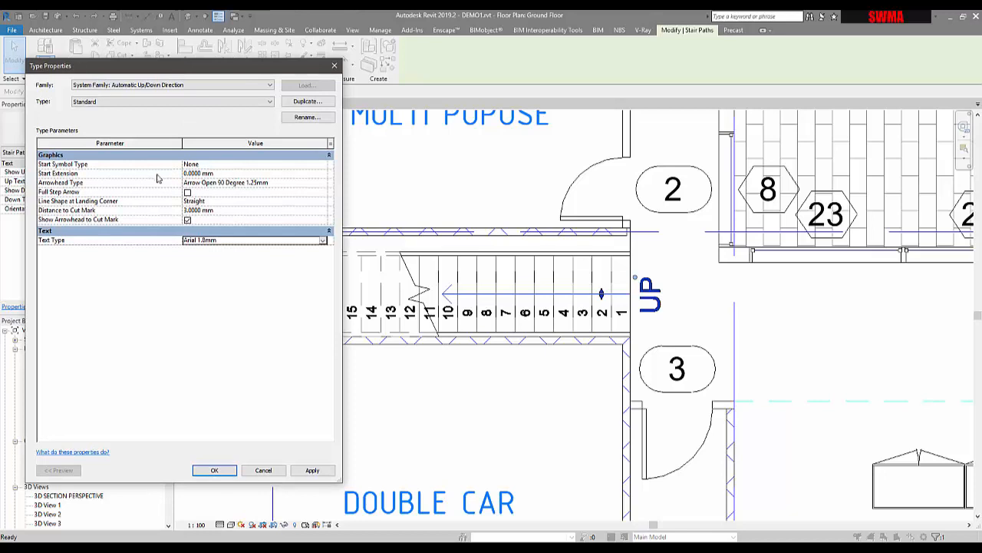
click(323, 165)
click(324, 165)
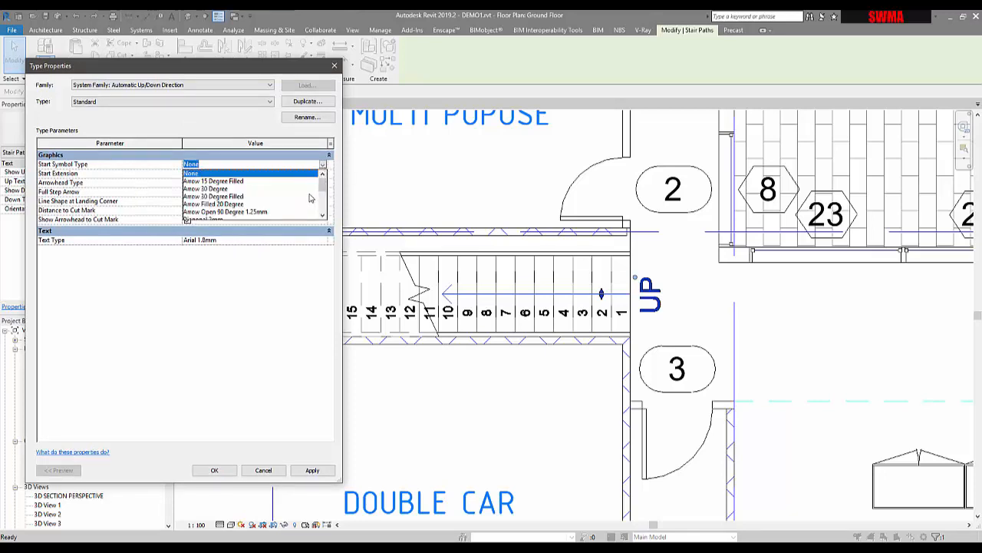
scroll(293, 193, down, 1)
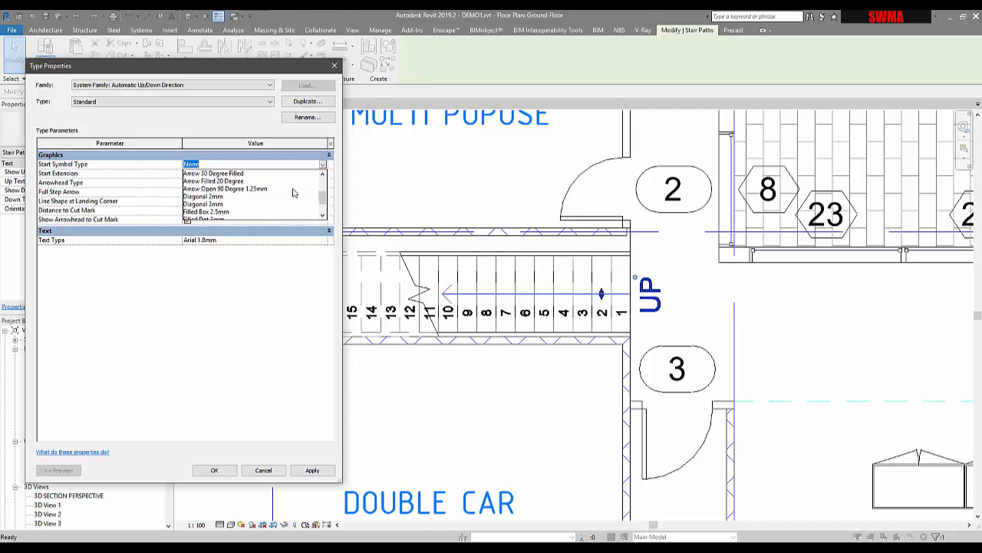
scroll(293, 192, down, 2)
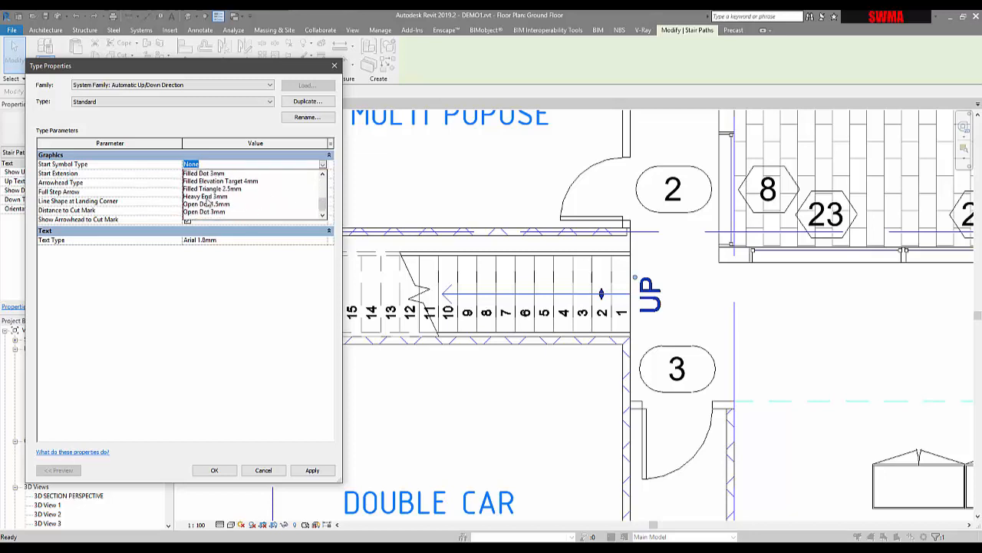
click(206, 204)
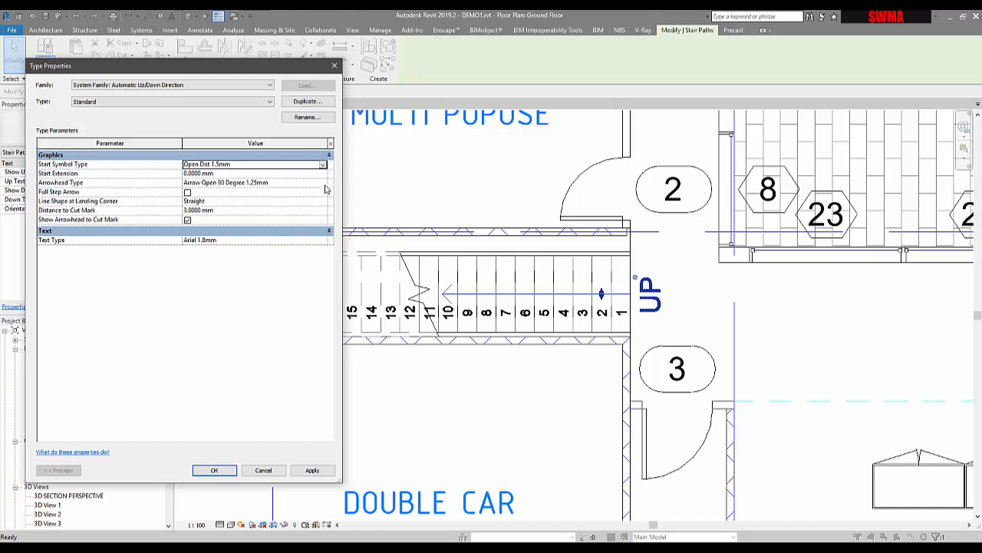
- Examine the arrowhead types available for the stair path's Standard type without changing the current choice
click(325, 187)
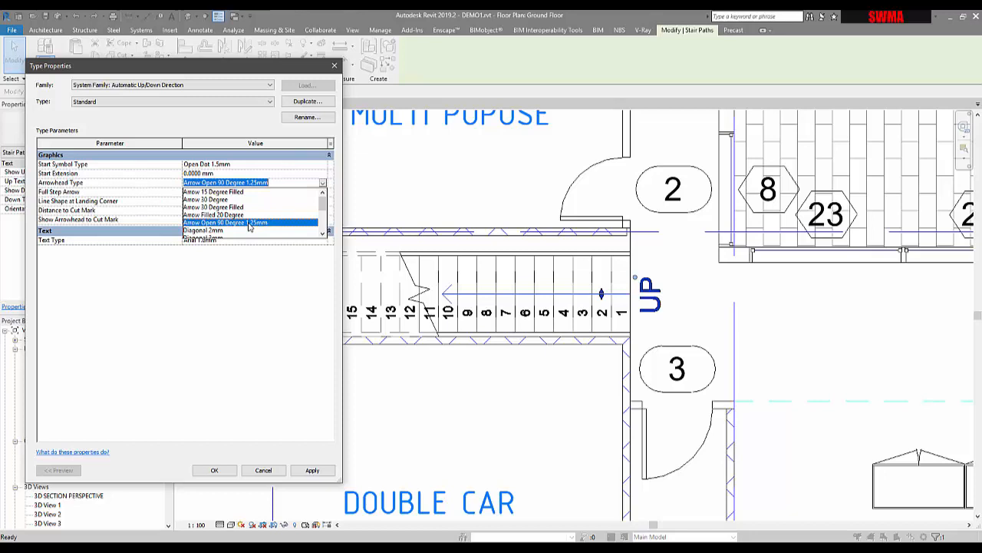
scroll(263, 226, down, 4)
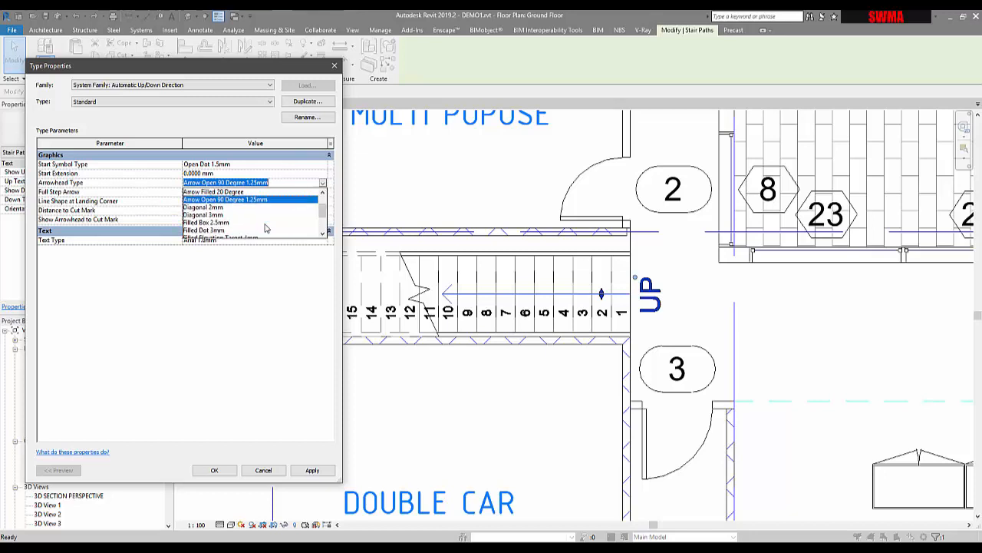
scroll(259, 224, down, 1)
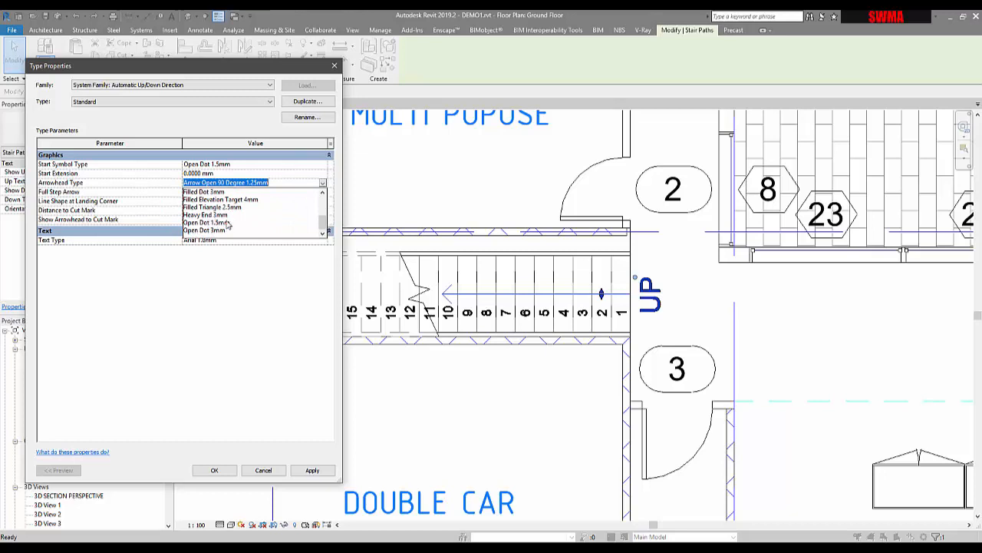
scroll(227, 224, up, 5)
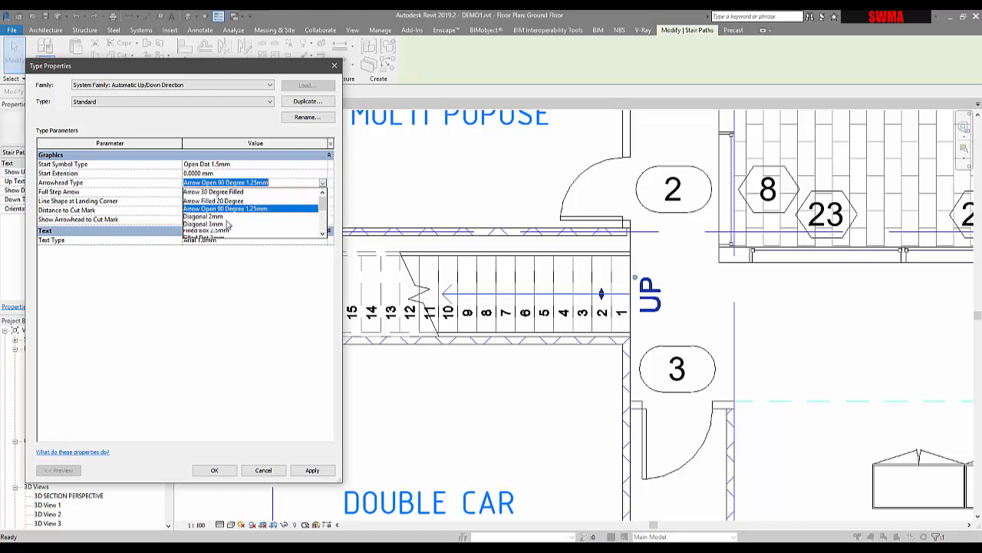
scroll(227, 224, up, 1)
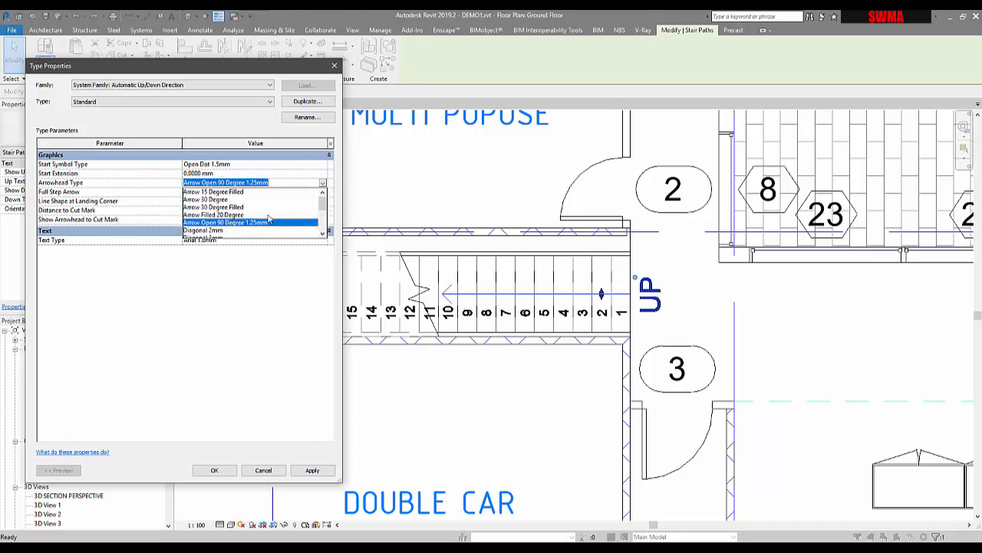
scroll(238, 226, down, 1)
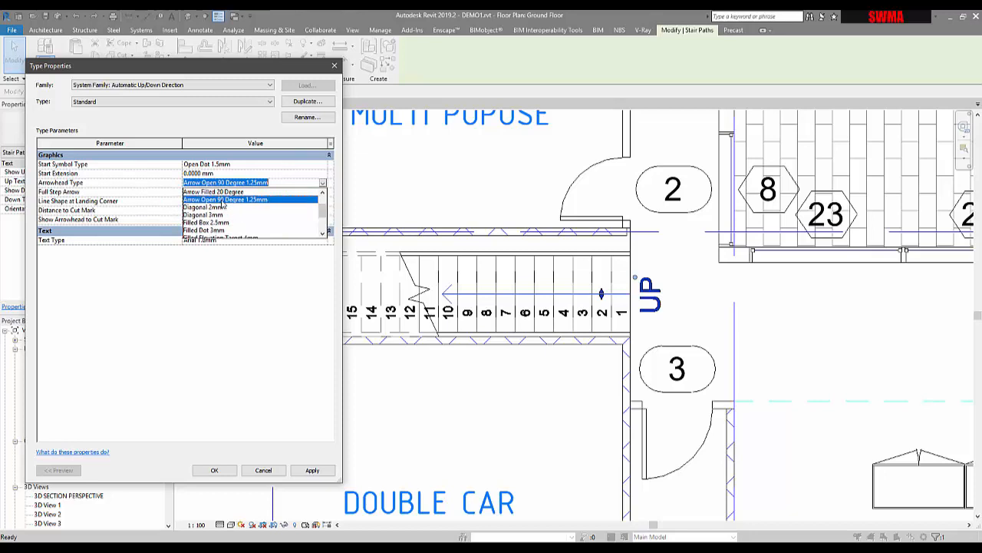
scroll(240, 217, up, 1)
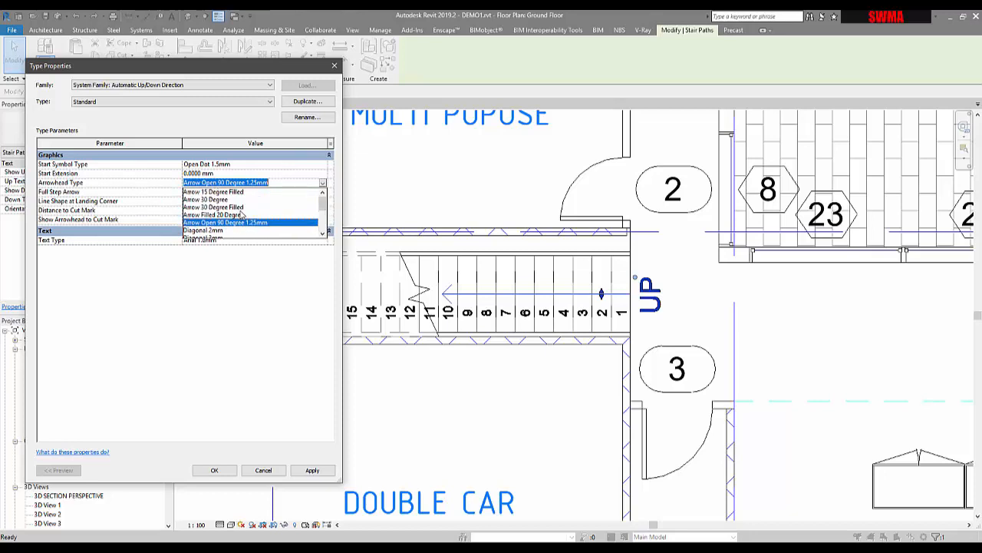
click(132, 192)
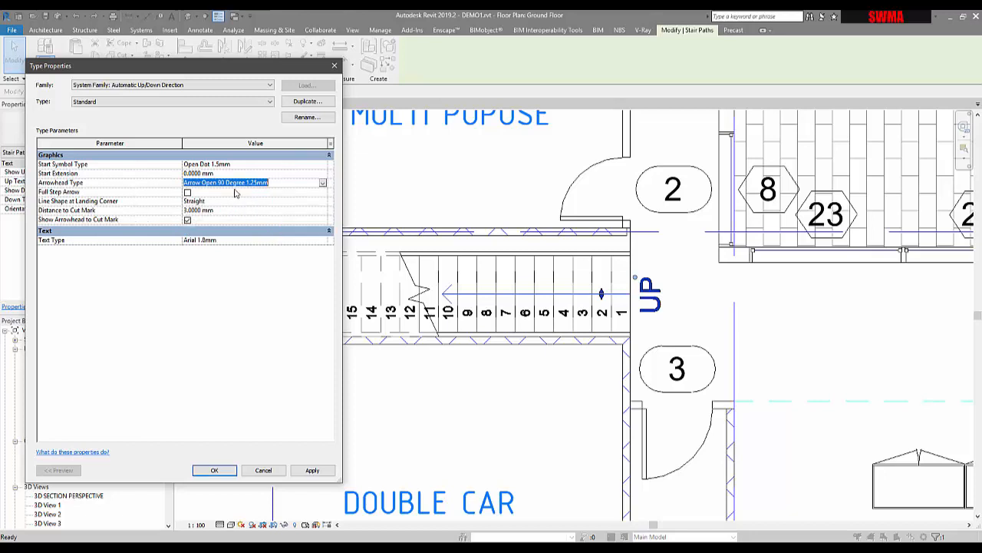
- Turn on Full Step Arrow for the stair path type, keep the landing corner line shape Straight, and apply the changes
click(188, 192)
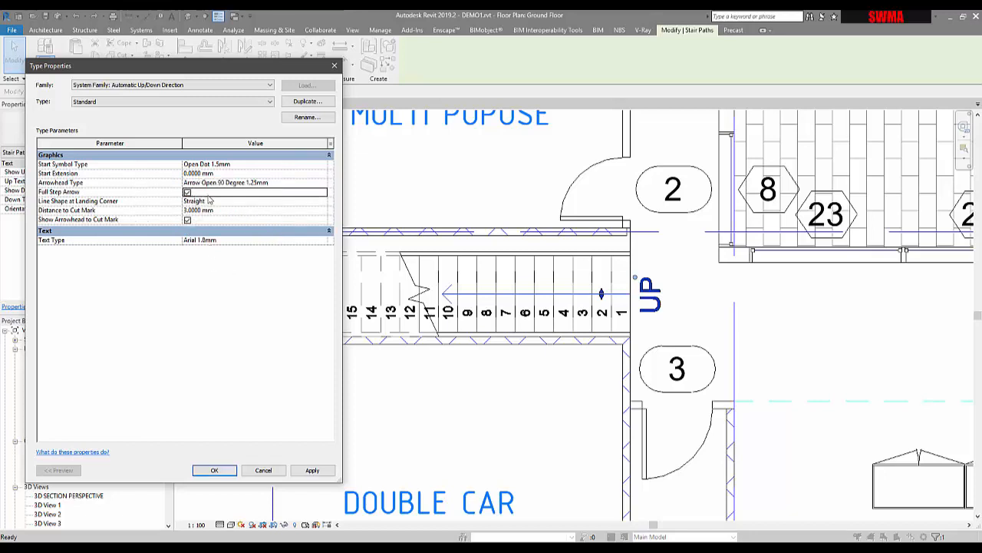
click(317, 203)
click(322, 204)
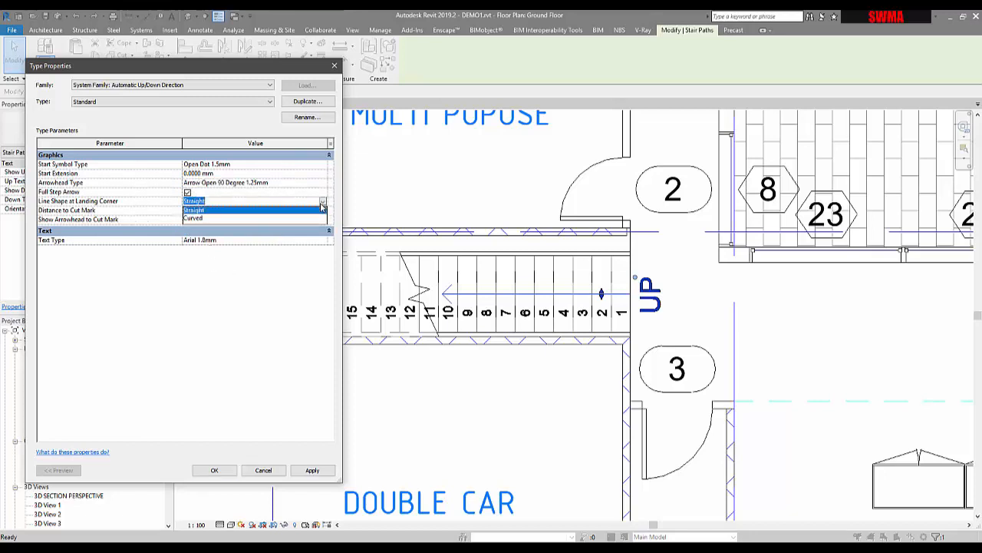
click(322, 209)
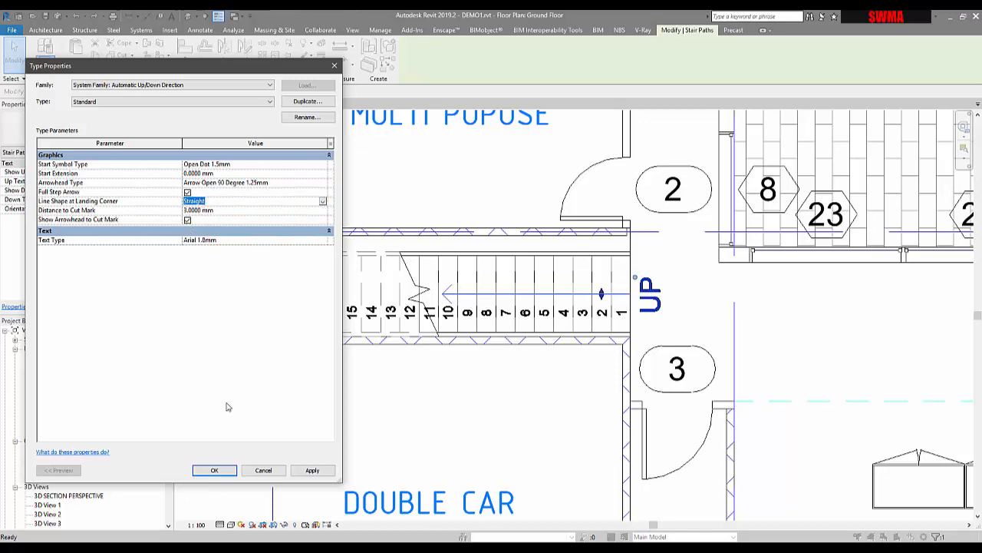
click(312, 470)
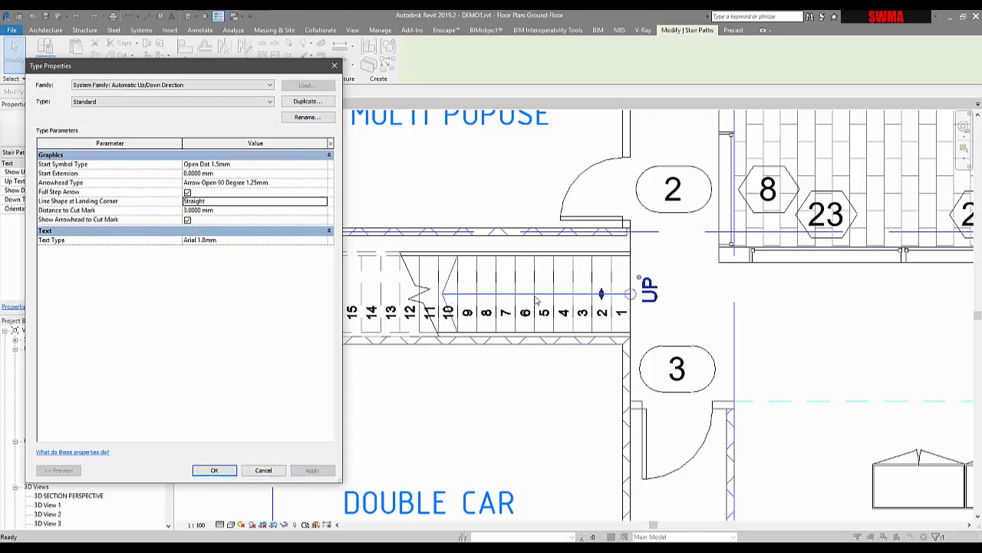
click(224, 469)
click(240, 302)
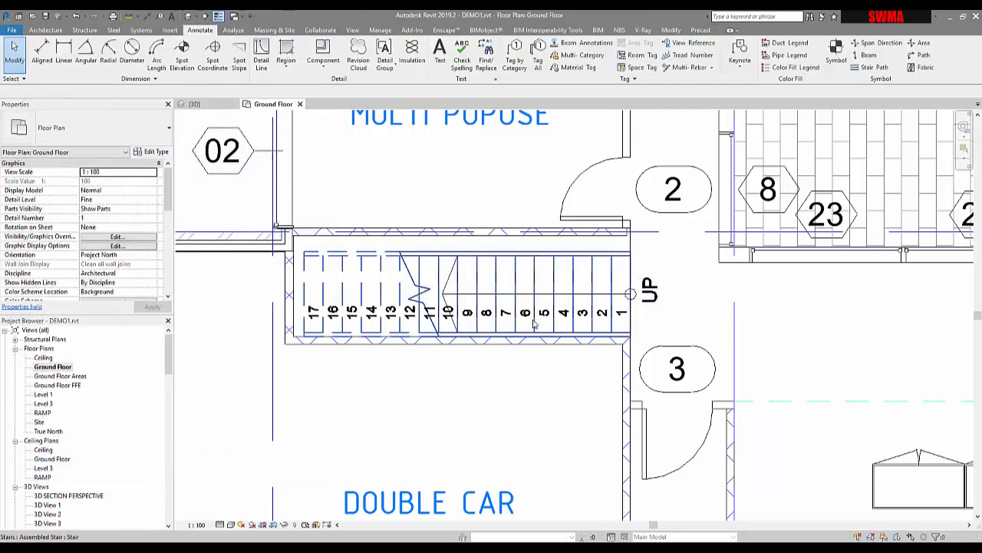
- Examine the instance and type properties of the ground floor assembled stair
middle_drag(532, 294, 524, 274)
click(514, 242)
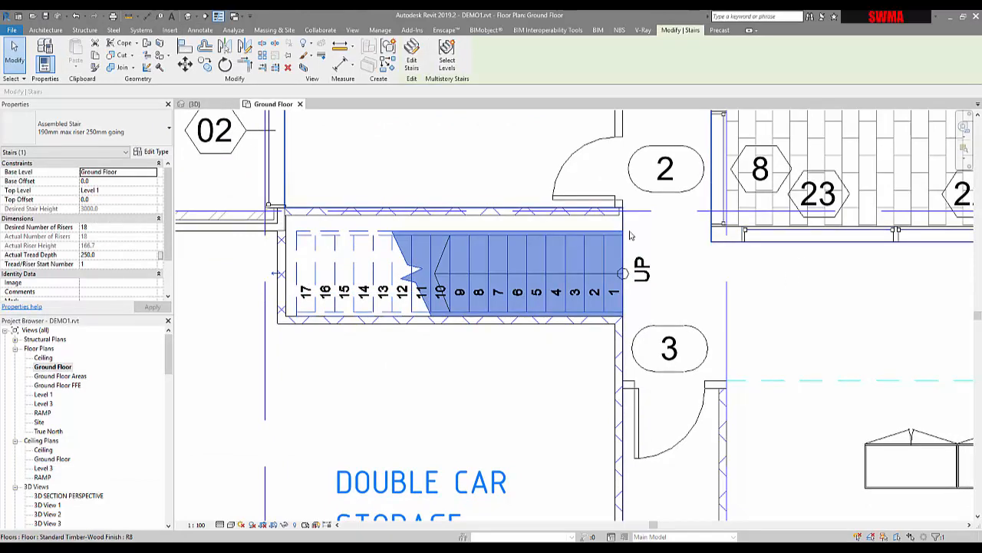
click(452, 172)
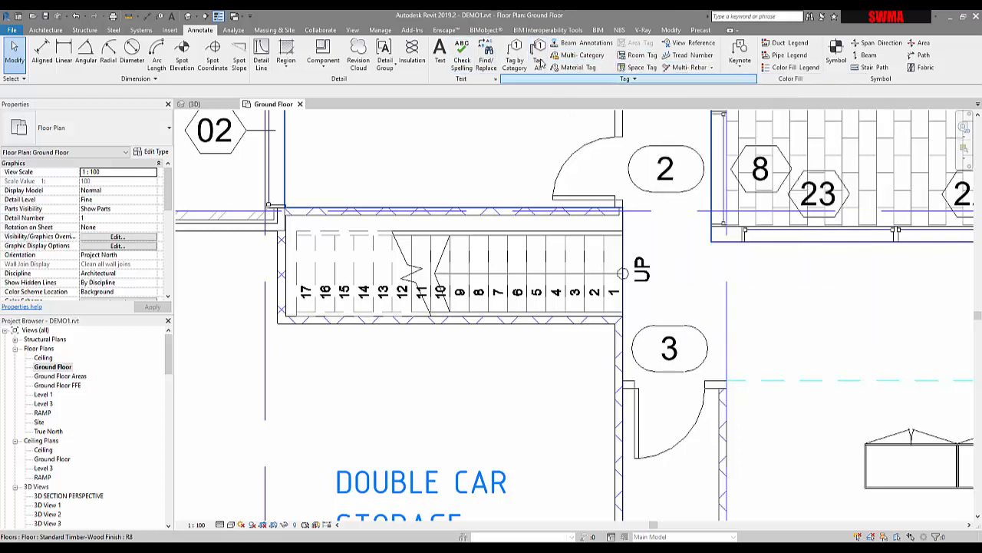
click(395, 251)
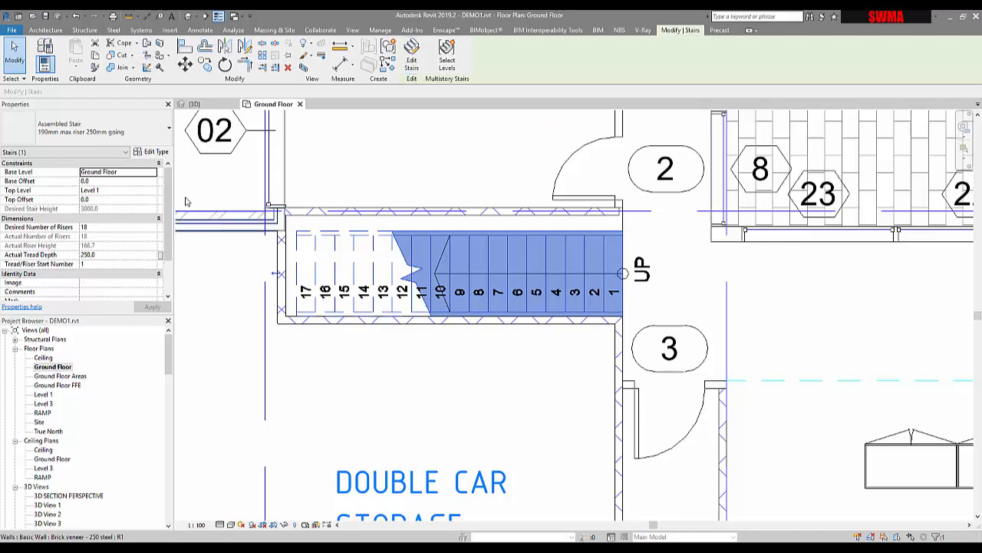
scroll(167, 221, down, 2)
scroll(167, 221, up, 2)
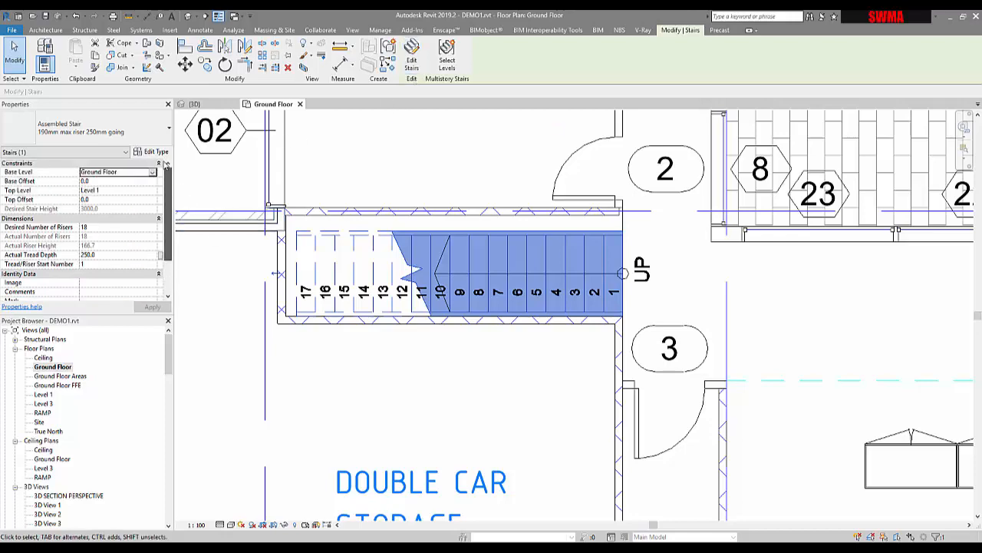
click(156, 152)
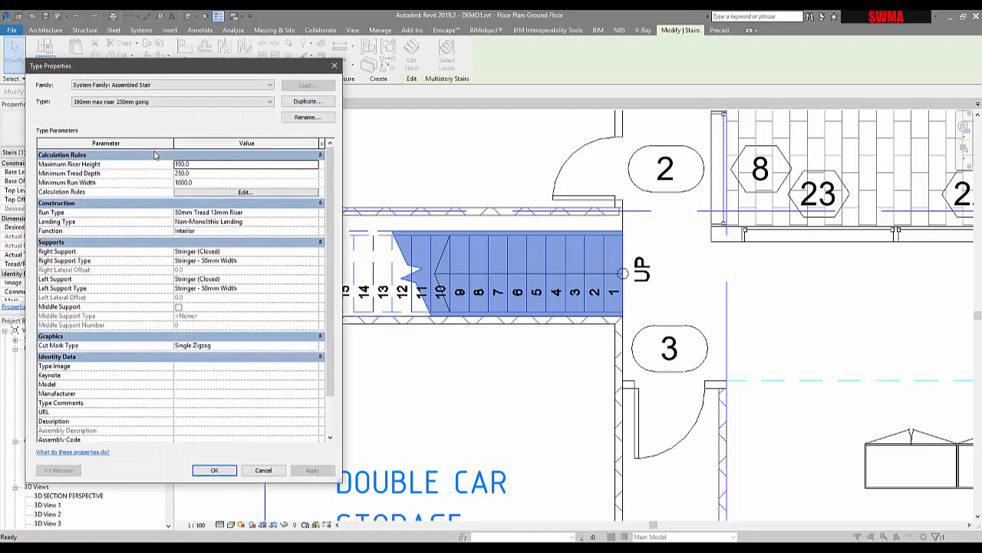
key(Escape)
key(Escape)
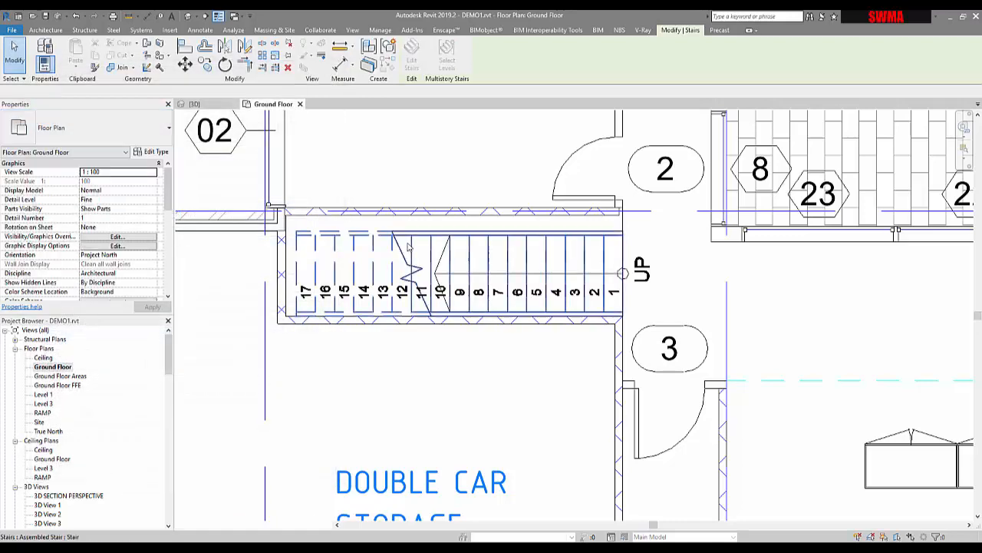
- Examine the types available for the assembled stair and the instance properties of its run
click(351, 234)
click(115, 131)
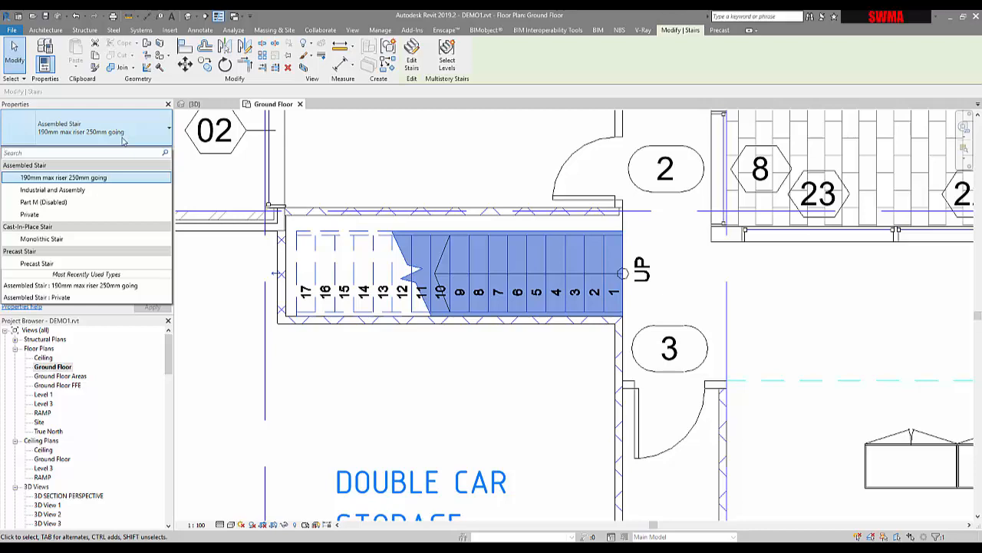
key(Escape)
key(Escape)
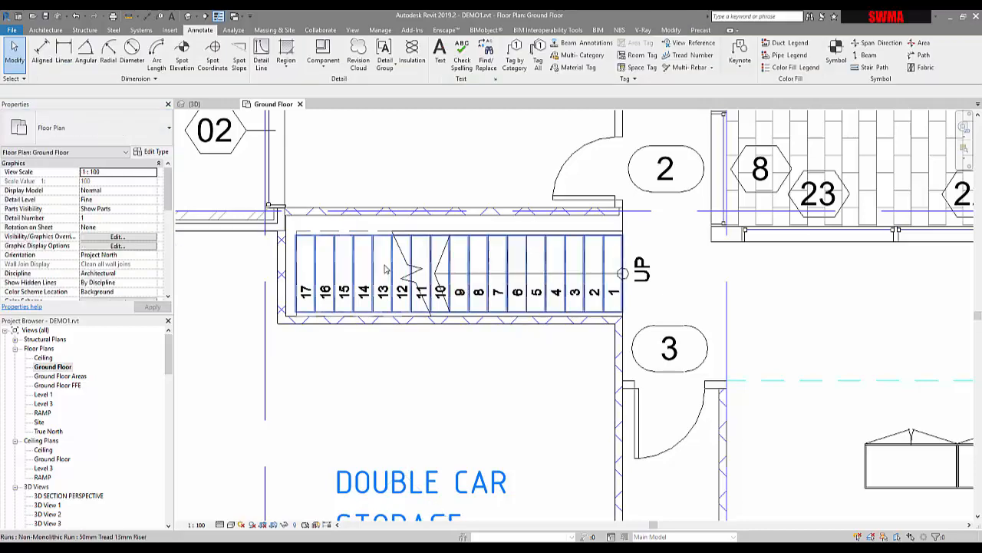
click(386, 268)
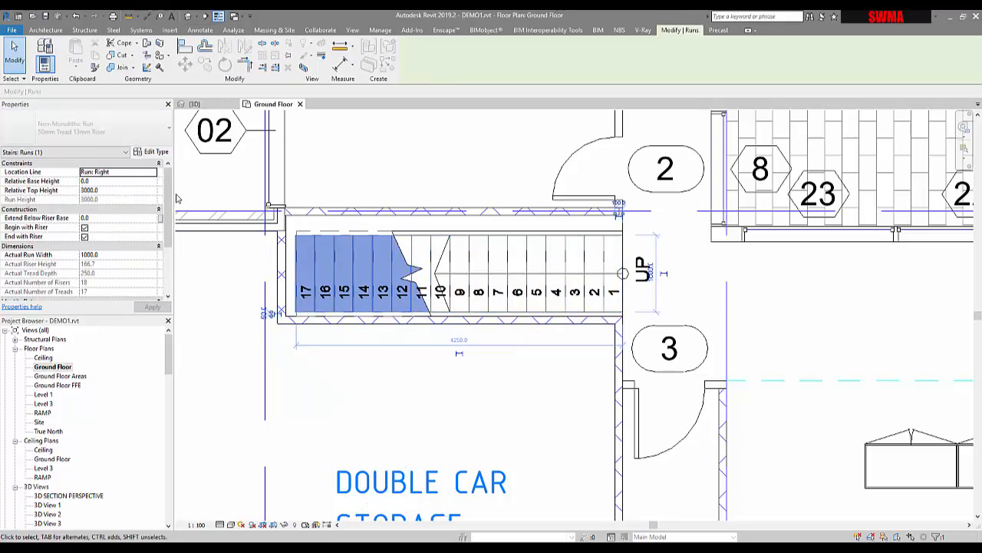
mouse_move(168, 205)
mouse_down()
mouse_move(166, 228)
mouse_move(176, 189)
mouse_up()
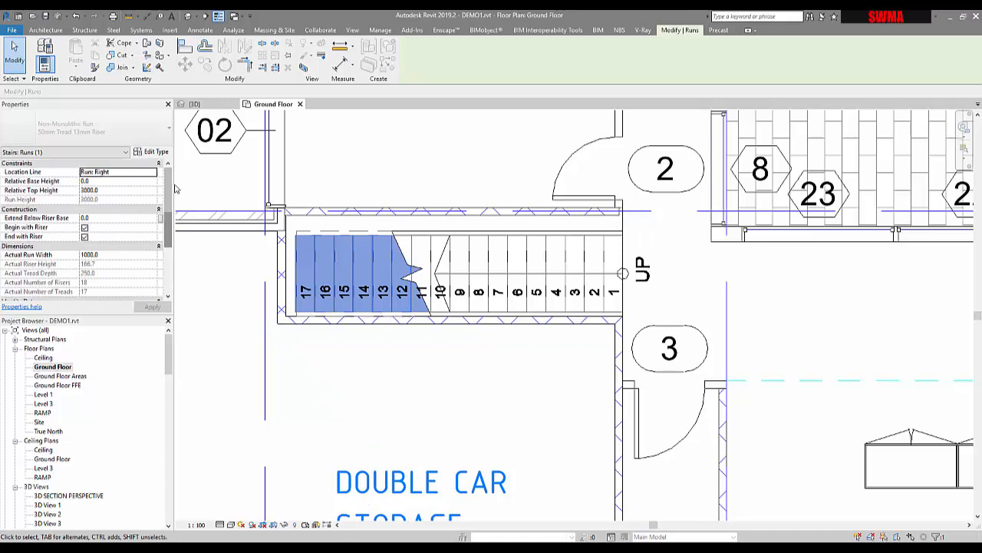
click(377, 223)
- Set the actual tread depth of the ground floor stair to 280 mm
click(411, 252)
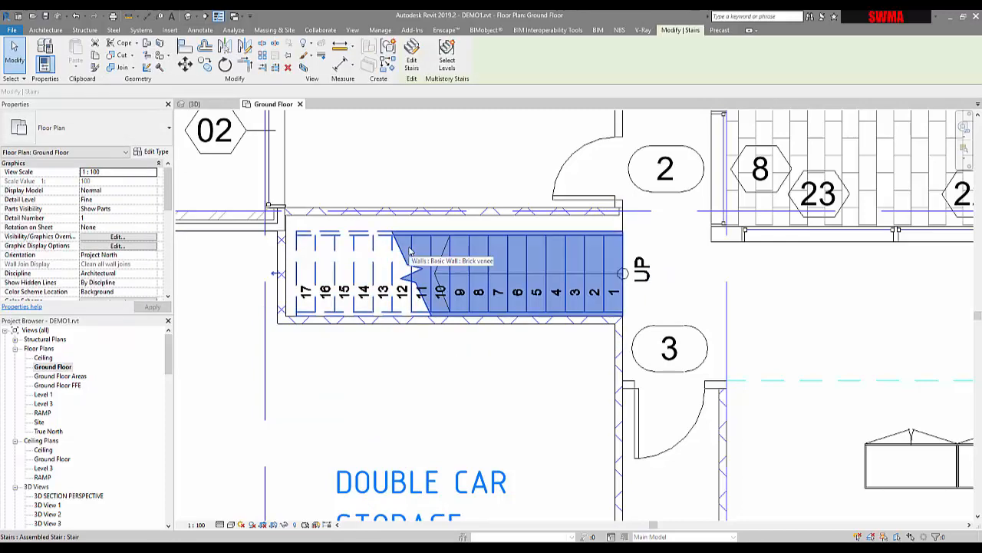
click(96, 255)
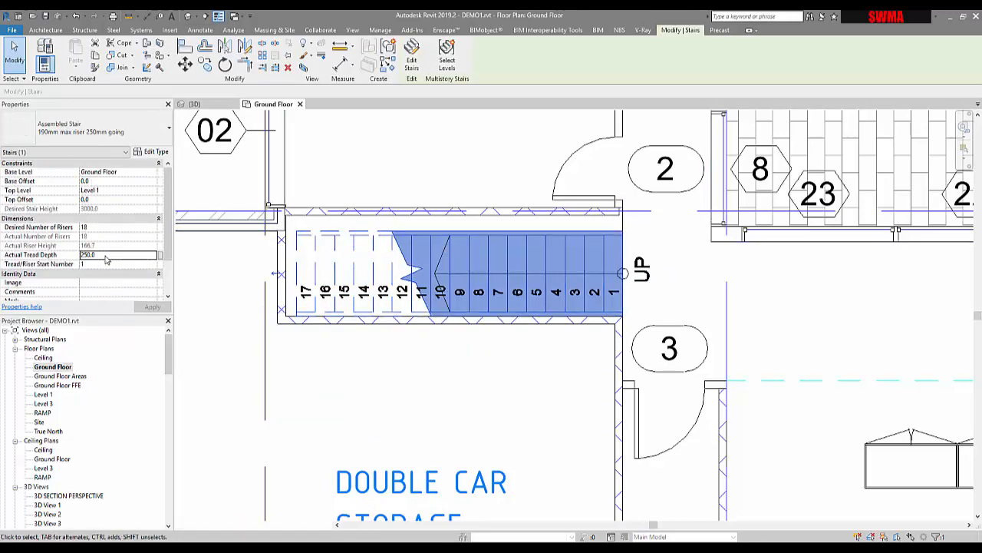
text(280)
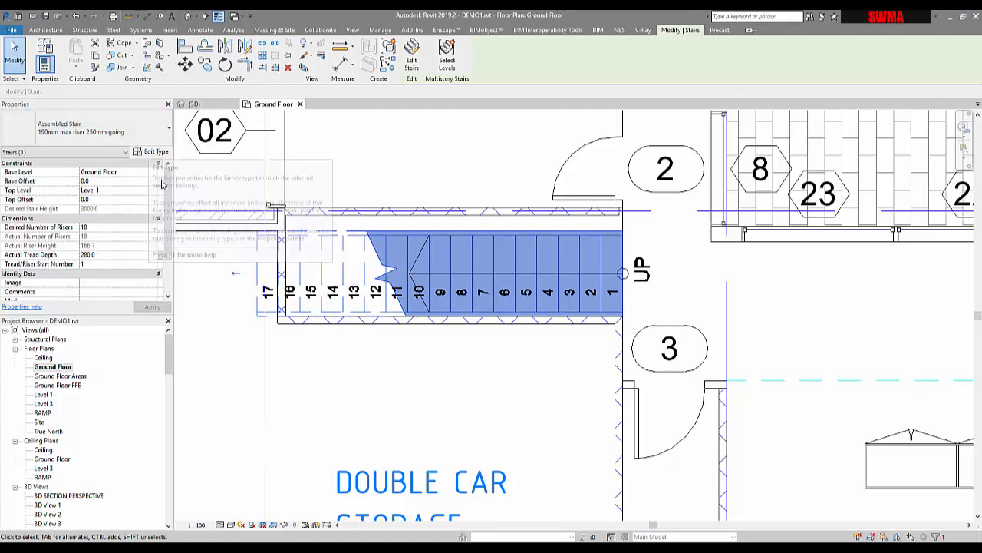
- Examine the stair calculator's slope calculation rules for the assembled stair type, leaving the calculator turned off
scroll(164, 226, down, 2)
scroll(166, 202, up, 2)
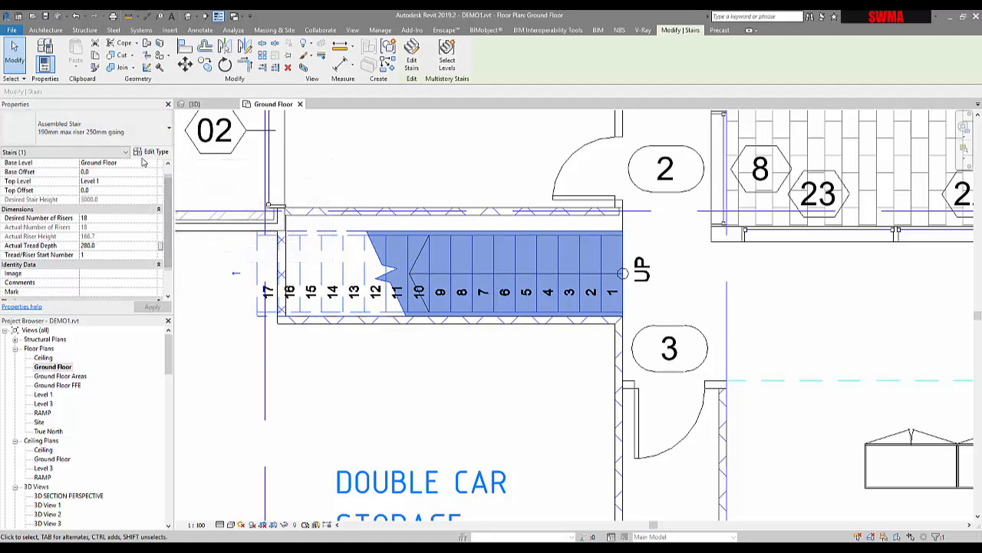
click(150, 153)
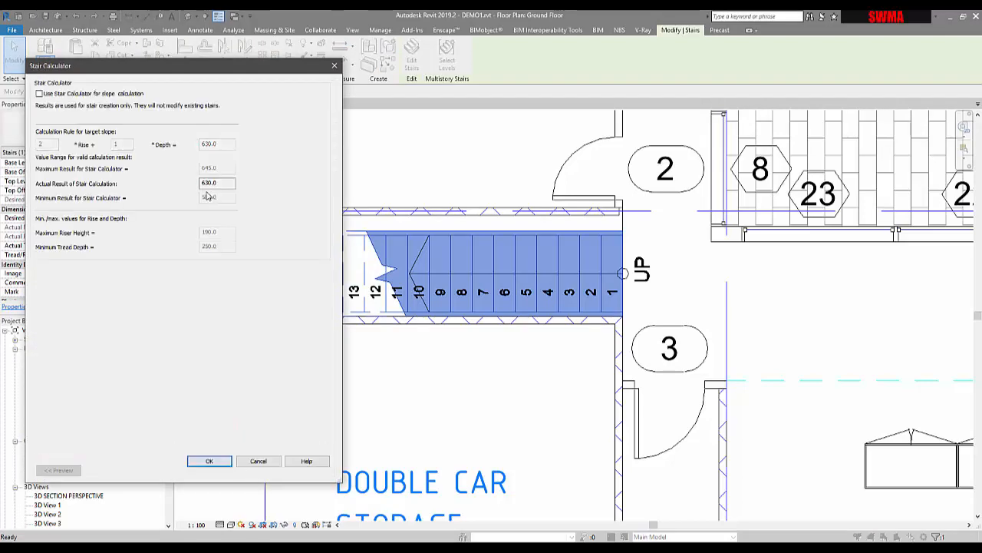
click(60, 94)
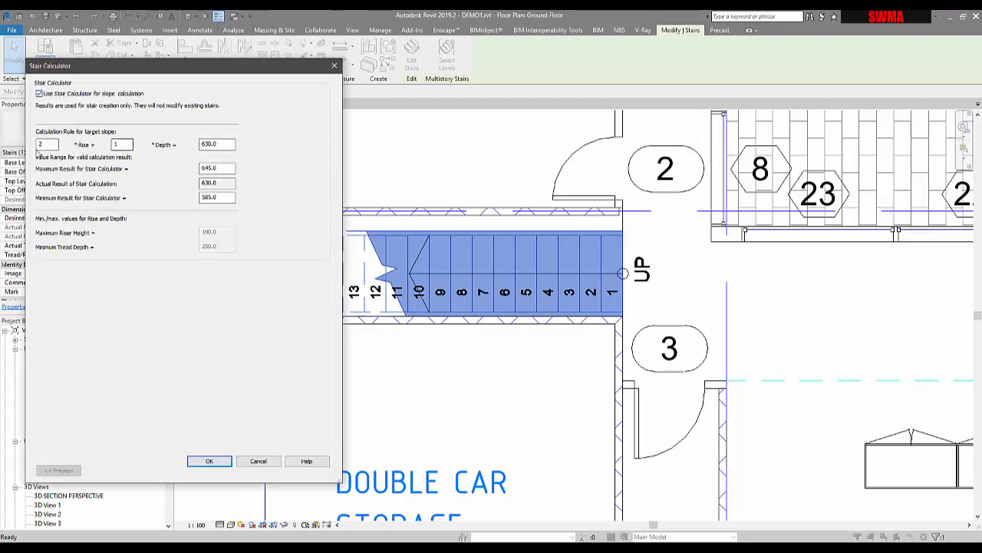
click(57, 96)
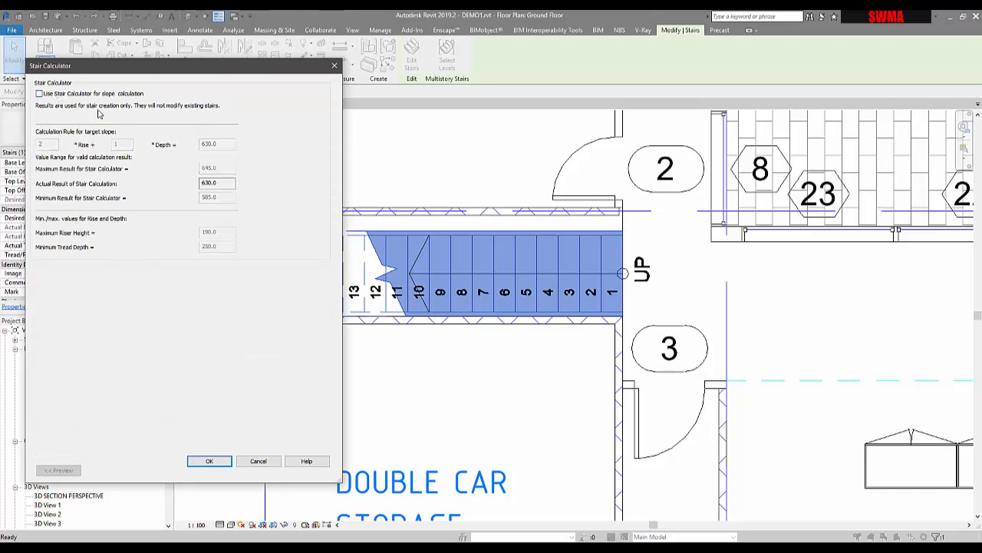
click(210, 461)
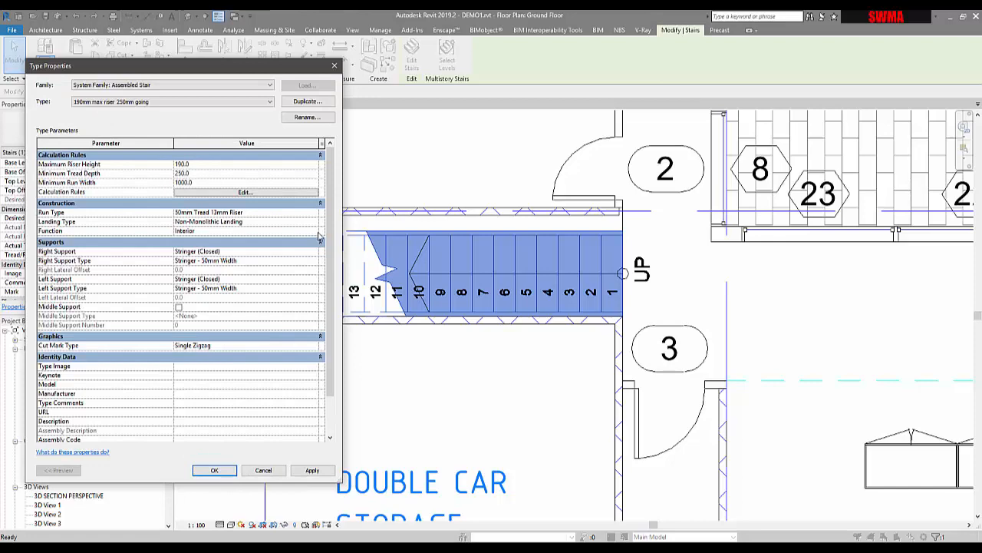
- Set the assembled stair type's minimum tread depth to 280 mm
drag(220, 72, 276, 73)
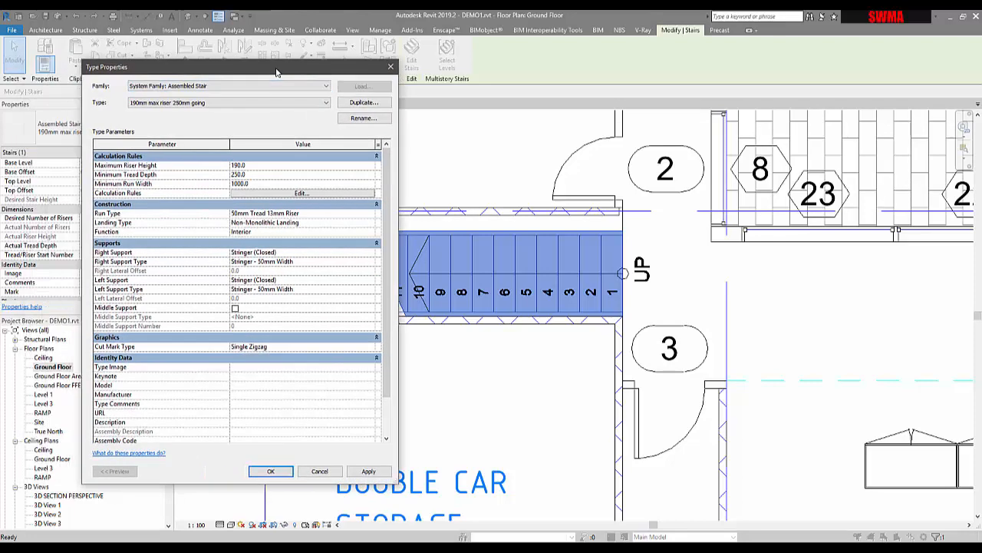
click(251, 175)
text(28)
- Give the stair's run type the M_Stair Nosing - Radius : 40mm nosing profile and a nosing length of 40 mm
click(369, 214)
click(374, 213)
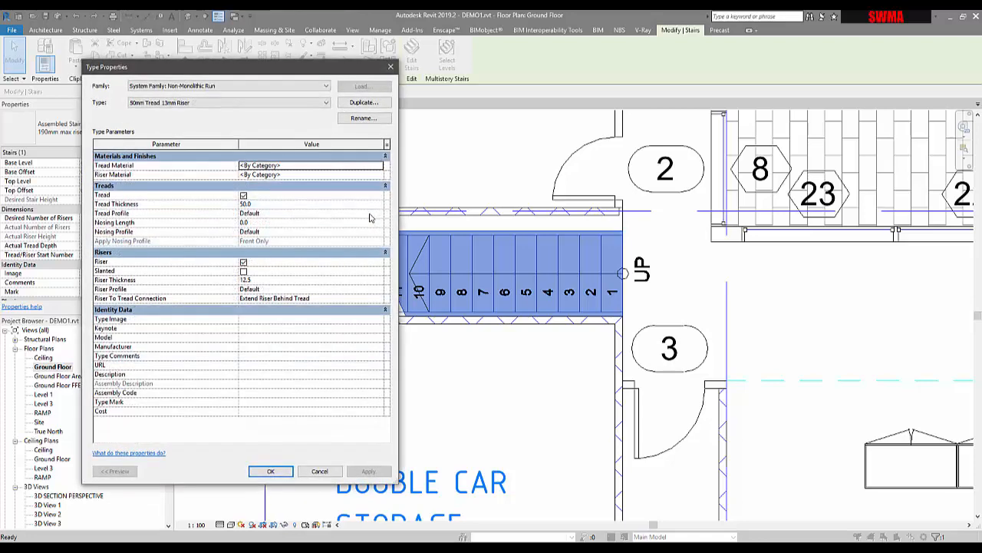
drag(223, 69, 606, 90)
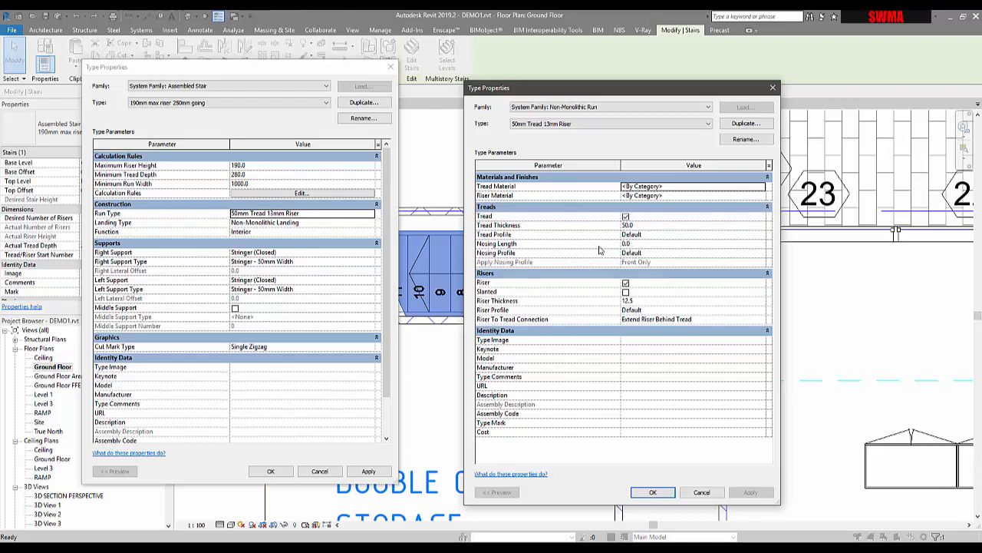
click(763, 255)
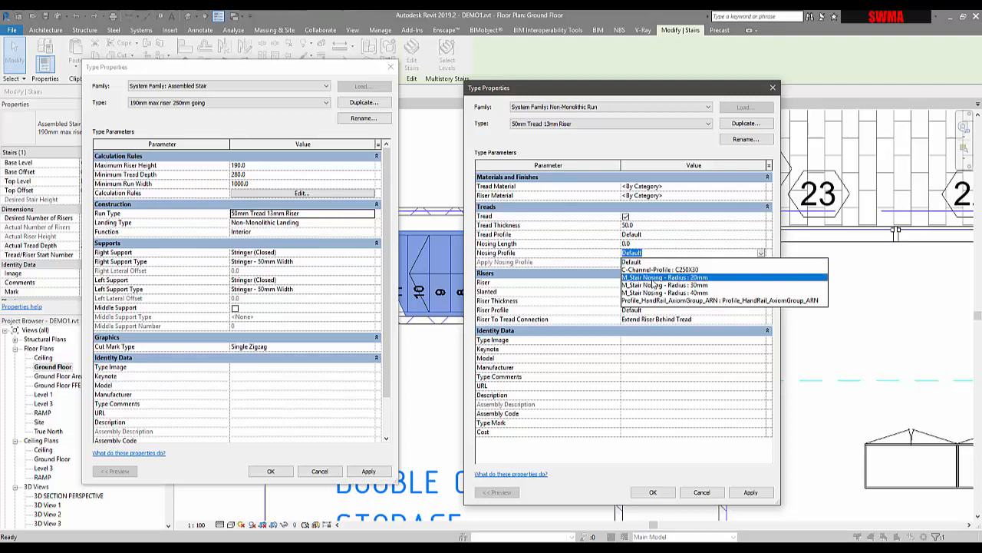
click(654, 278)
click(761, 255)
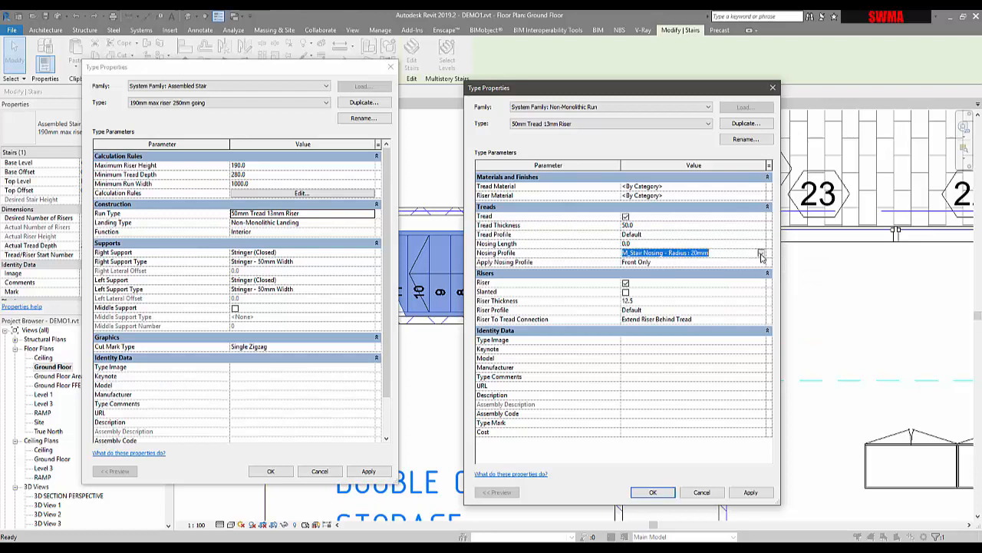
click(690, 292)
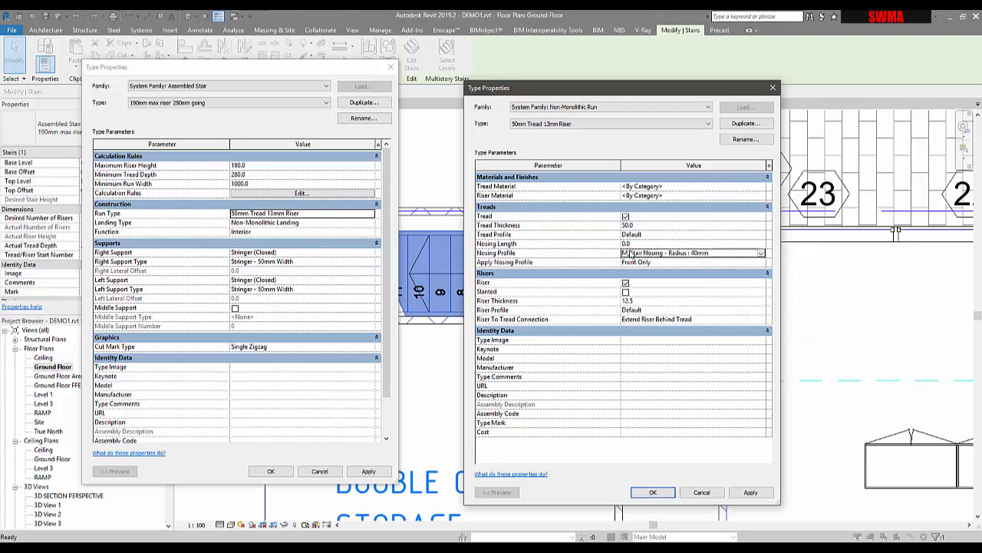
click(647, 247)
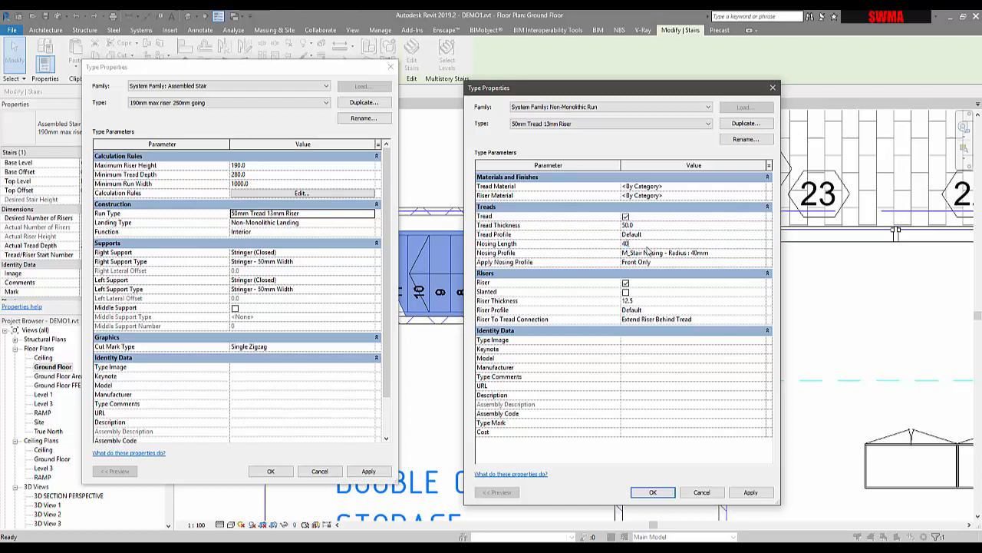
- Set the run type's tread thickness to 20 mm, turn on slanted risers, and apply the changes to the stair
click(644, 227)
click(627, 295)
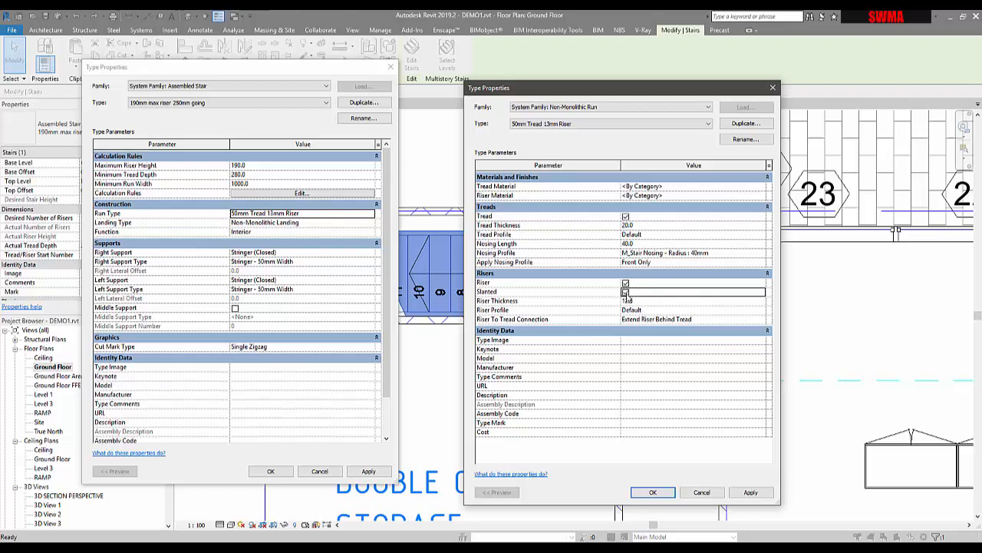
click(625, 292)
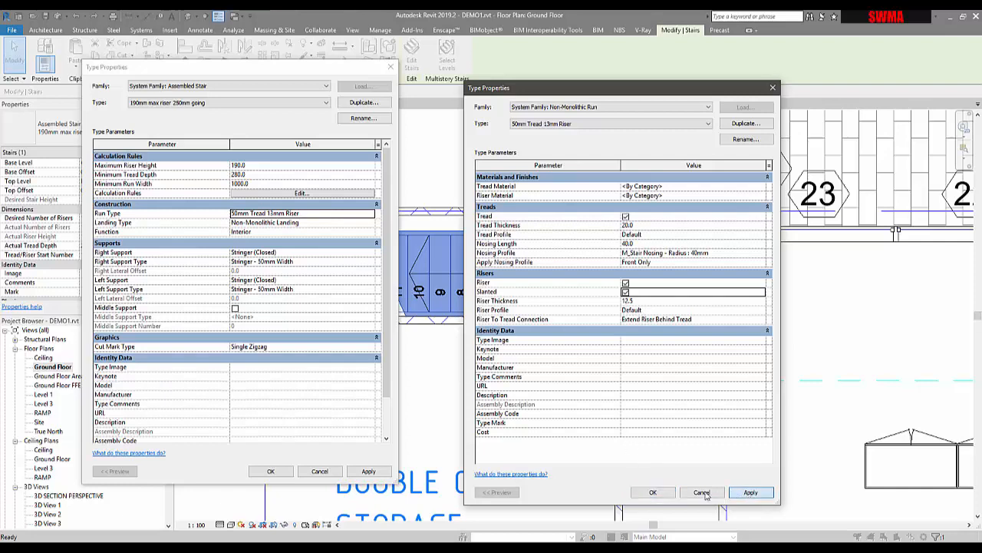
click(750, 492)
click(654, 493)
click(363, 471)
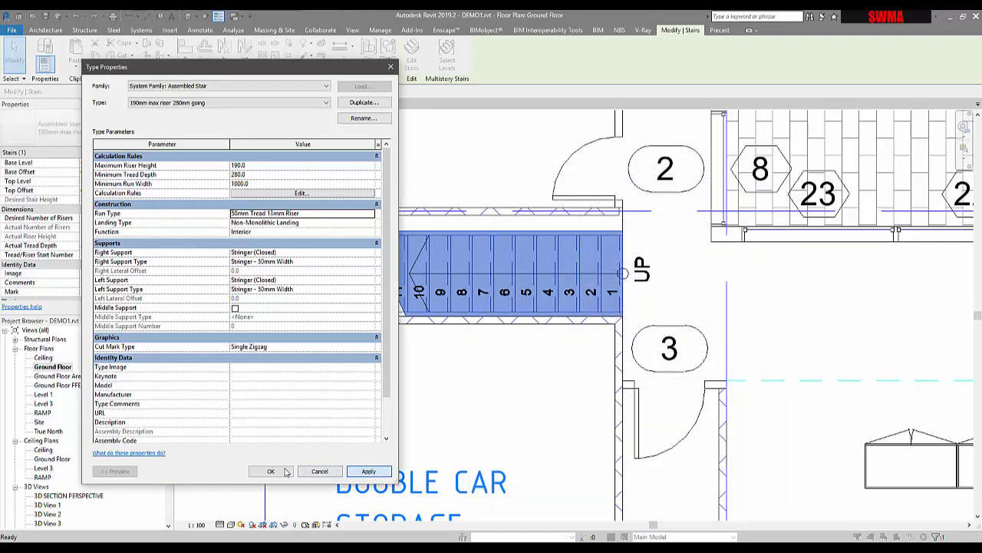
click(271, 471)
click(501, 397)
- Open the section view that cuts through the ground floor stair and examine its tread nosings and risers
scroll(501, 397, down, 4)
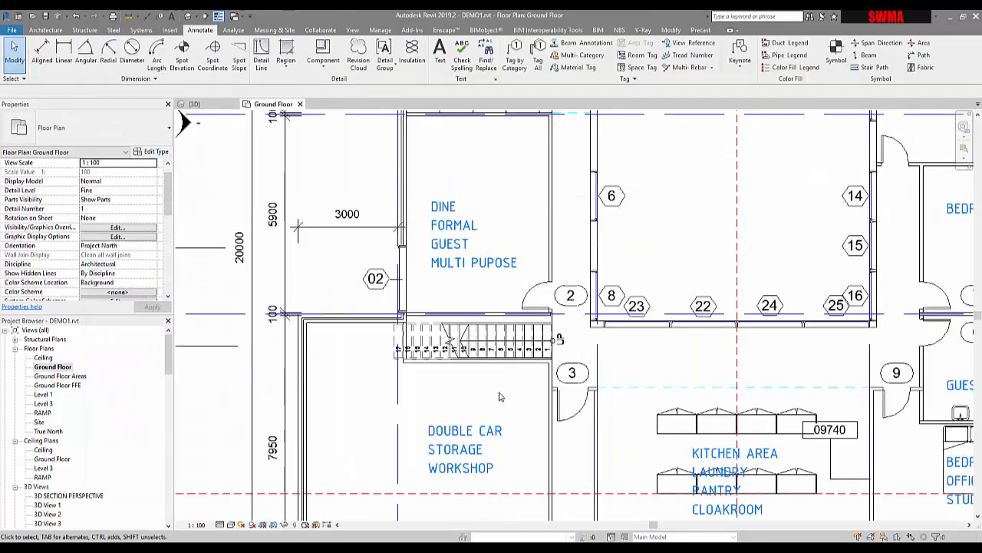
middle_drag(502, 397, 567, 364)
right_click(299, 325)
click(285, 335)
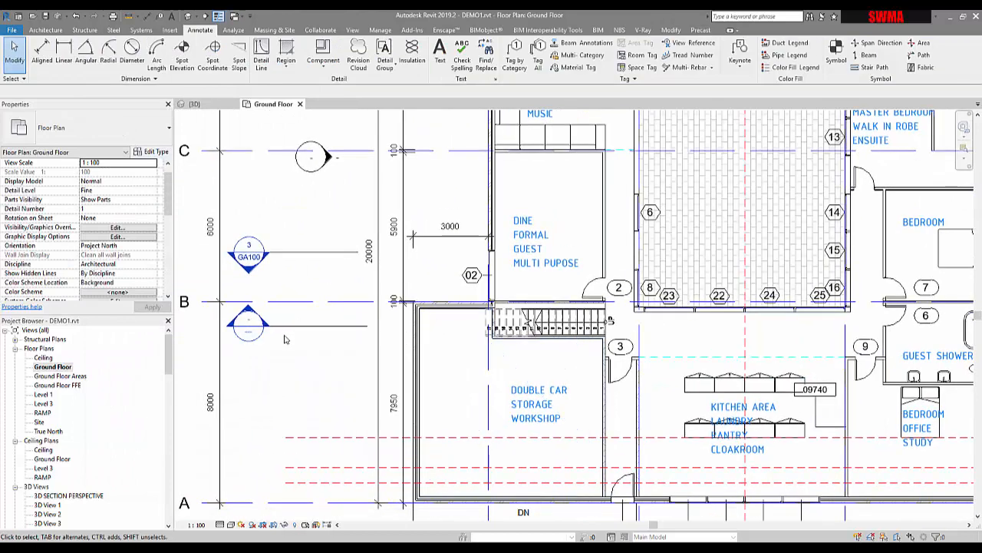
right_click(285, 334)
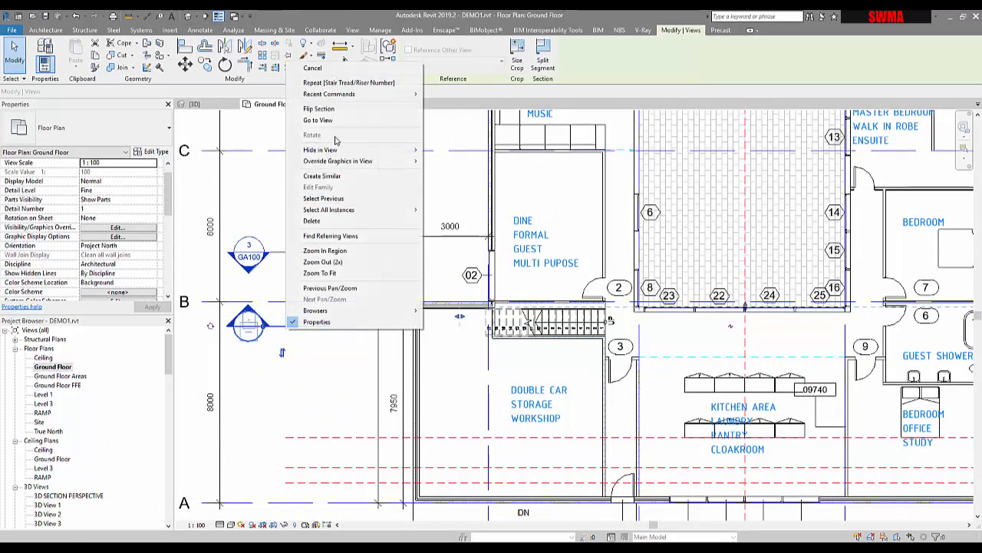
click(337, 121)
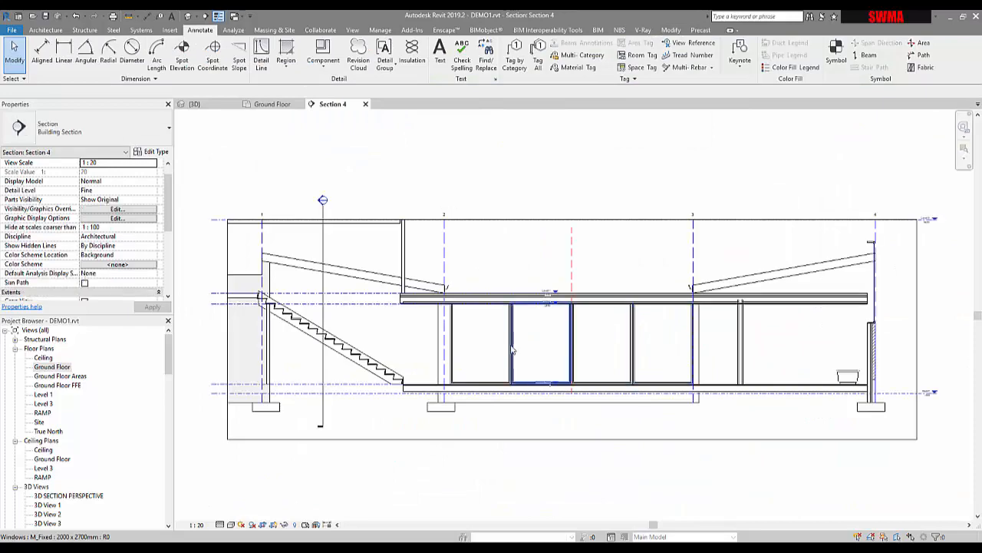
scroll(341, 373, up, 8)
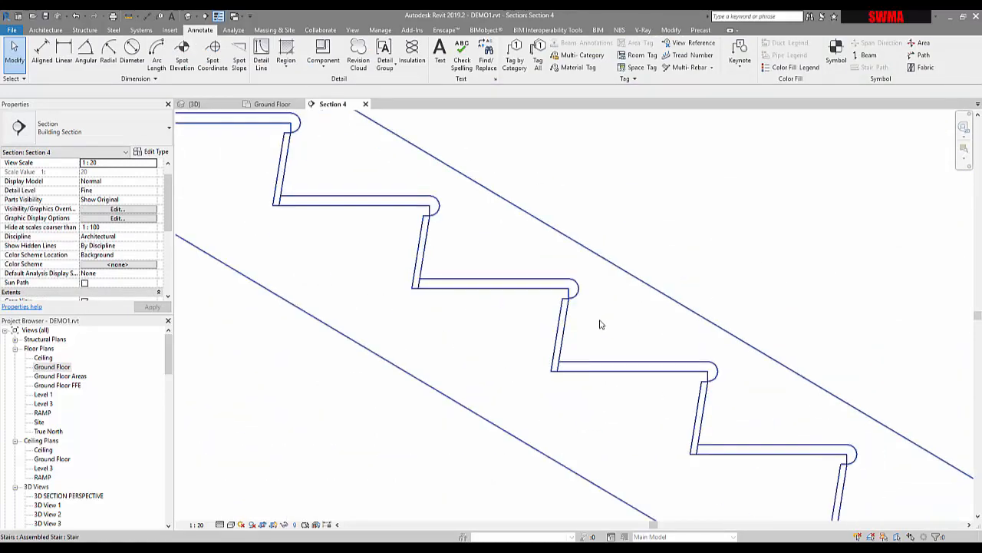
scroll(555, 310, down, 3)
- Set the stair run type's nosing length to 0 and its nosing profile to Default
click(556, 310)
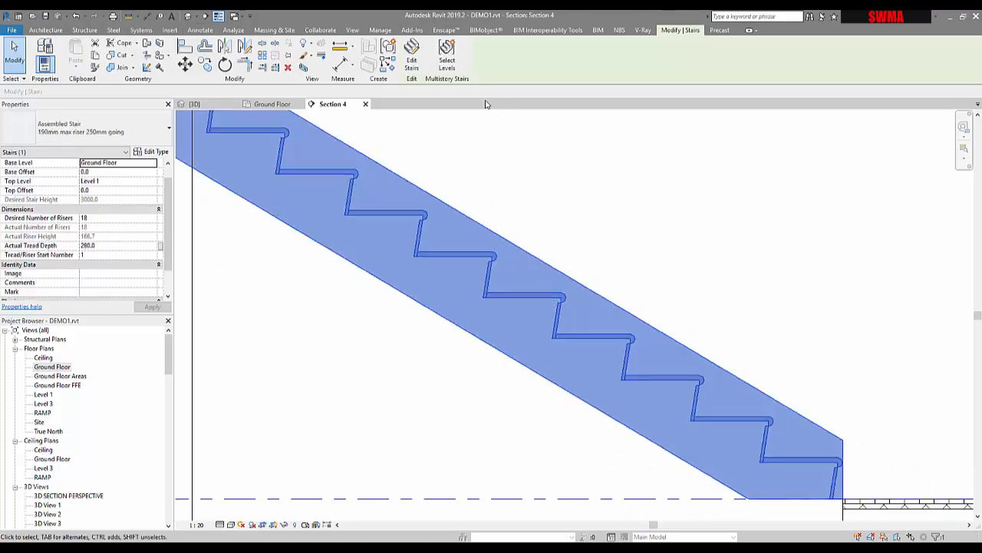
click(154, 152)
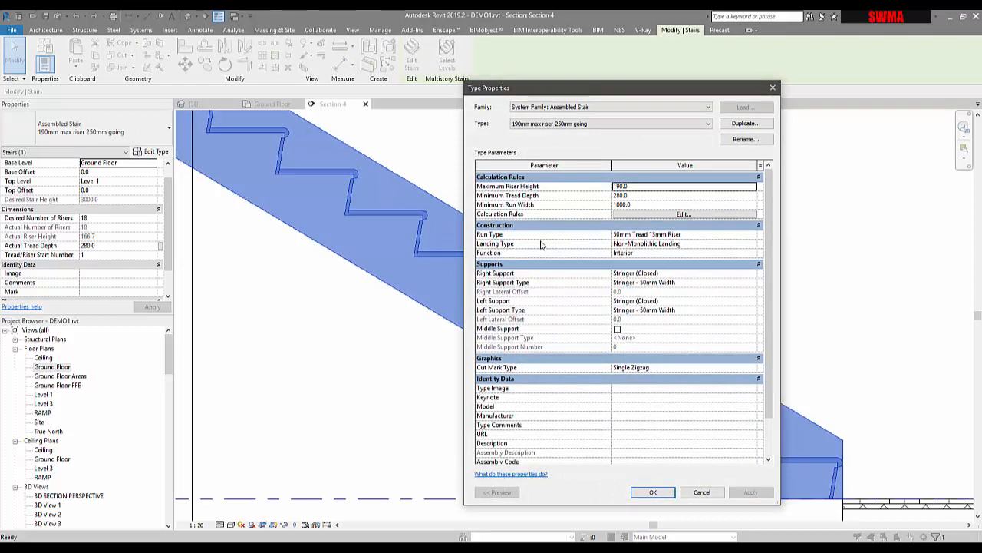
click(751, 238)
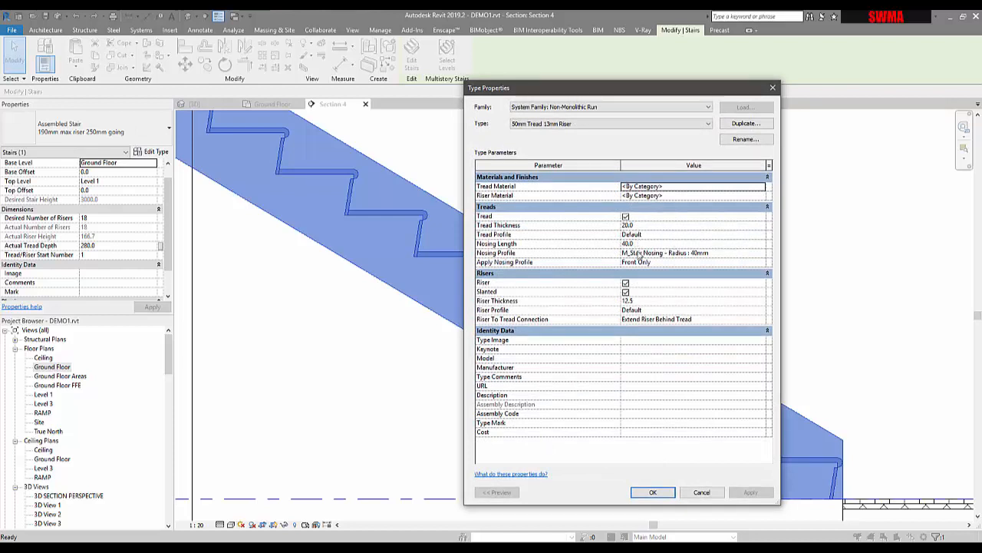
click(666, 244)
text(0)
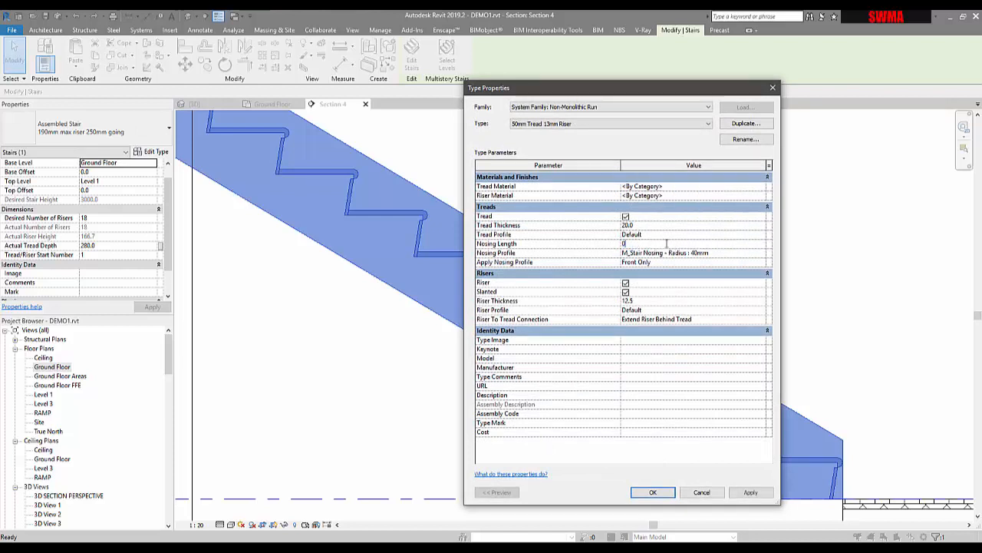
click(763, 253)
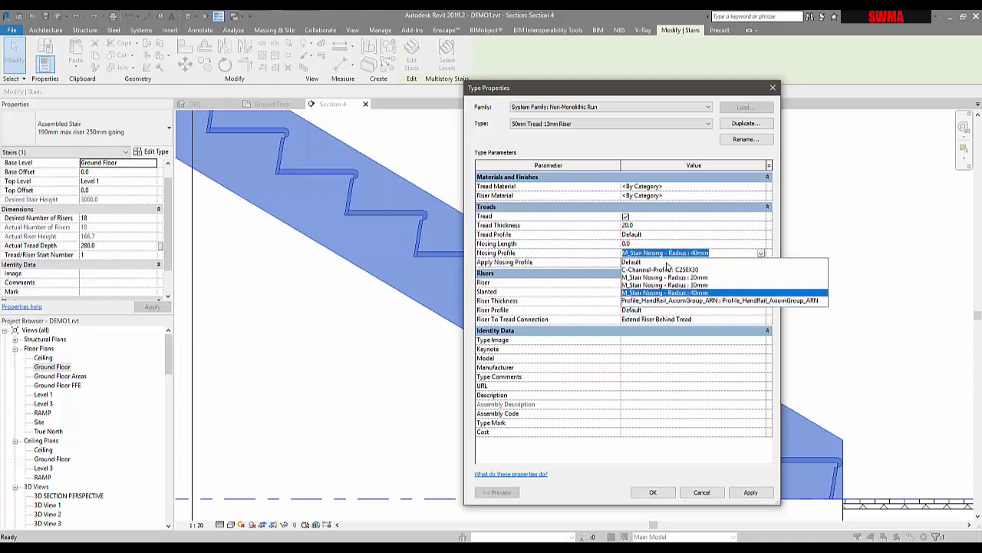
click(636, 263)
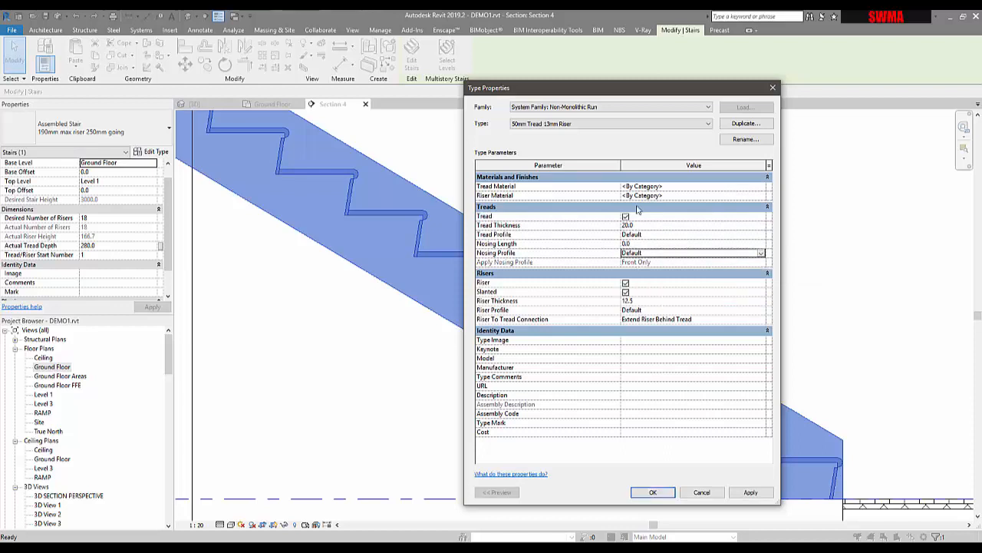
- Turn off the Riser and Slanted options of the run type and apply the changes
click(626, 292)
click(625, 284)
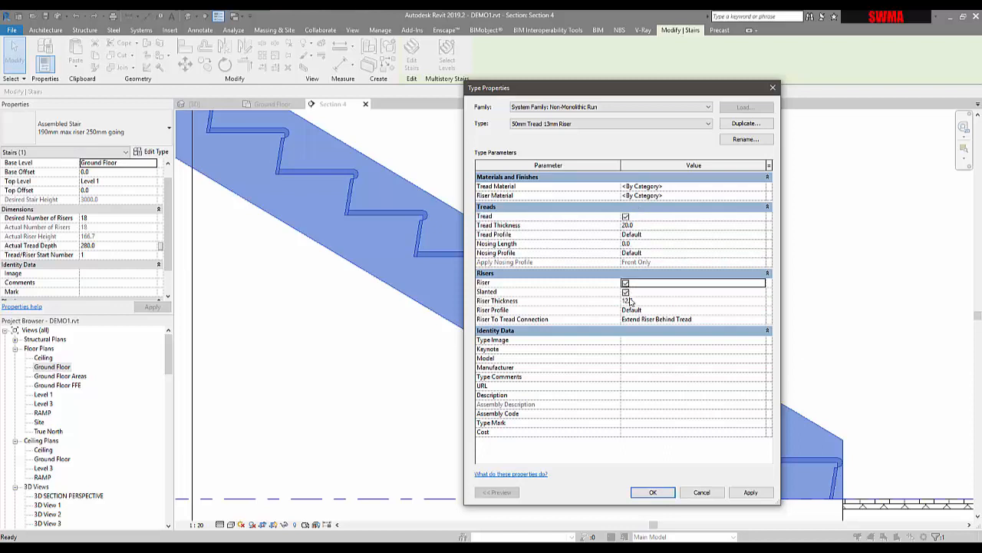
click(626, 283)
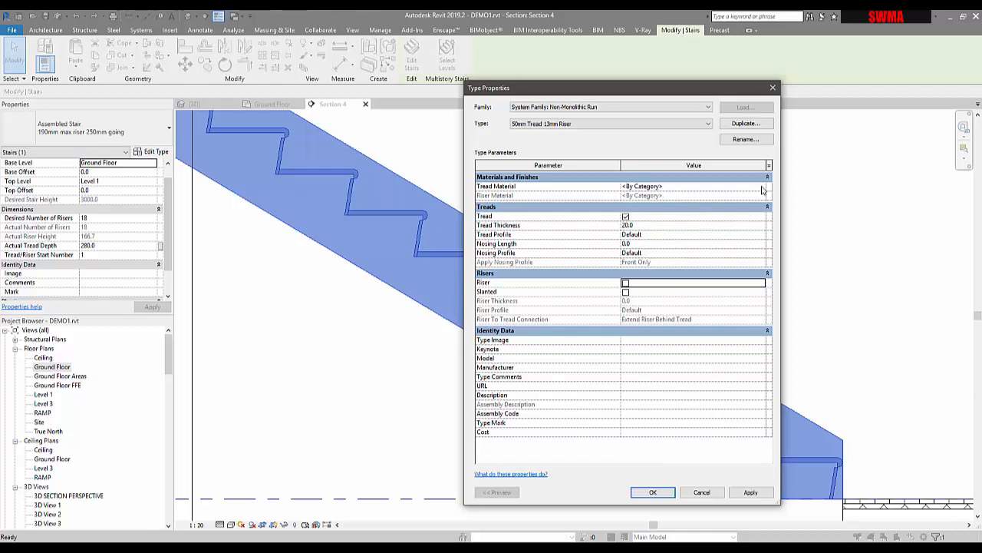
click(748, 492)
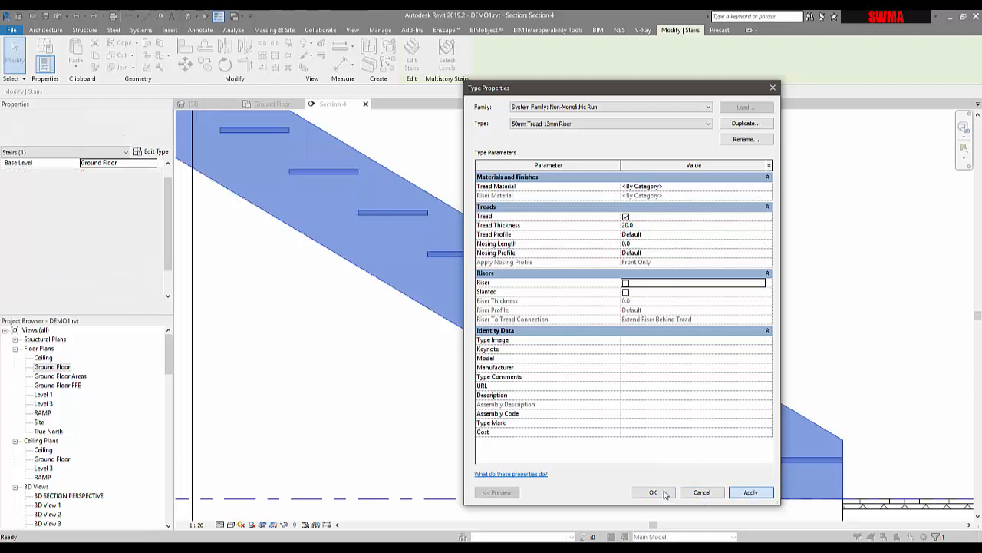
click(658, 492)
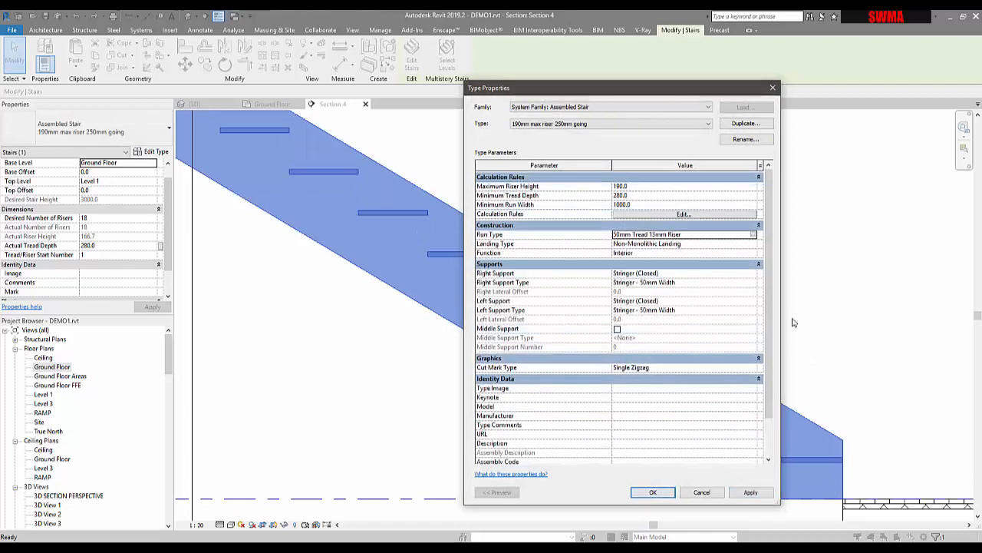
- Examine the stair's Single Zigzag cut mark properties and the remaining type parameters of the assembled stair
drag(598, 92, 462, 64)
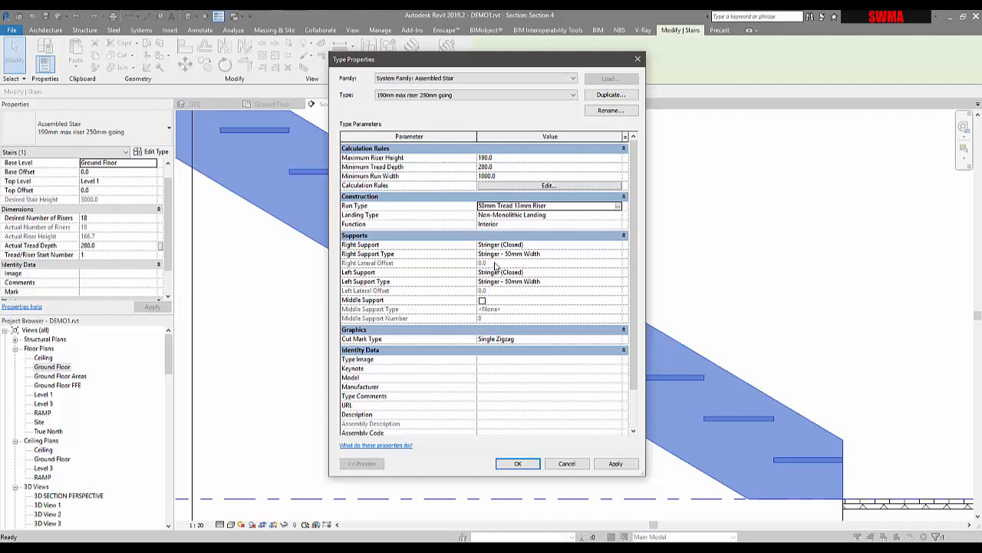
click(619, 339)
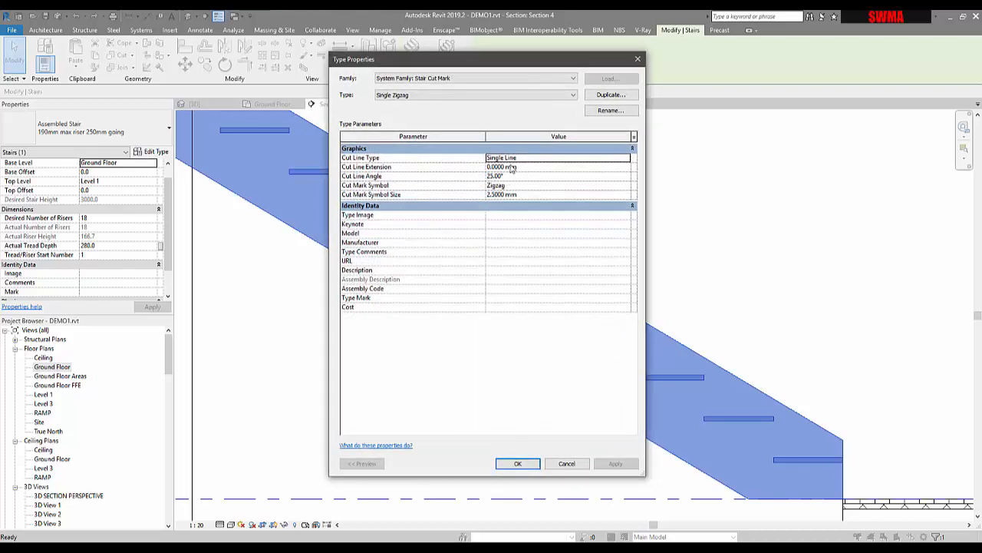
click(567, 463)
scroll(575, 357, down, 3)
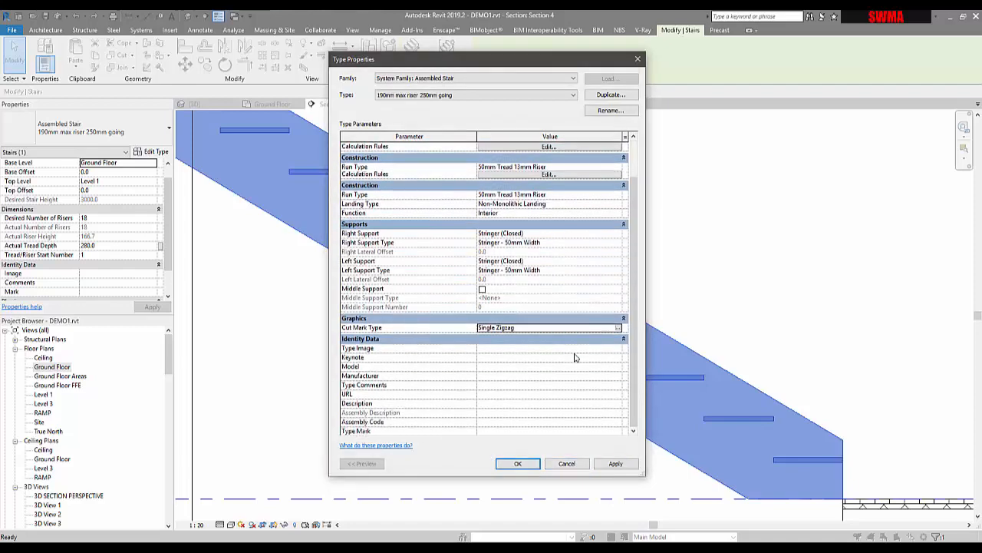
scroll(574, 345, up, 2)
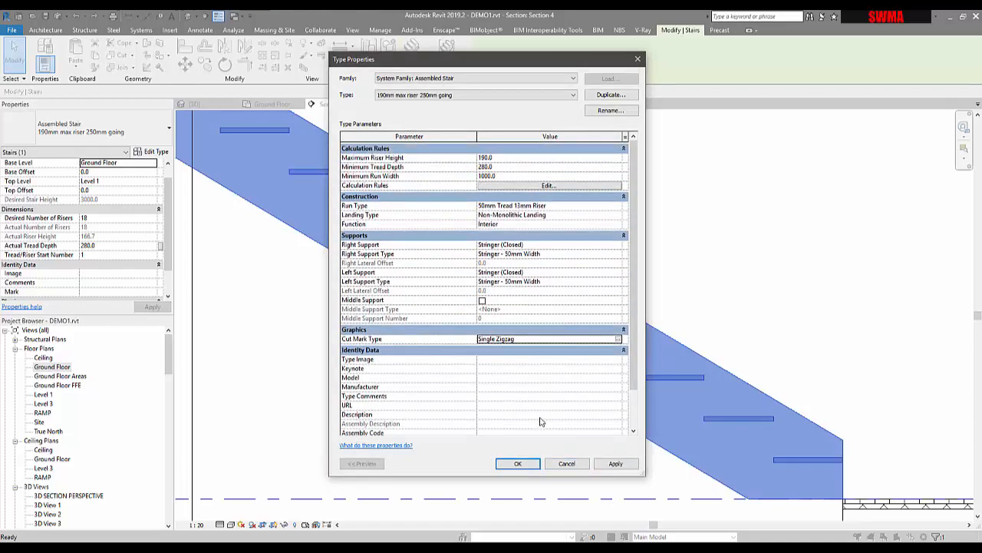
click(516, 463)
click(598, 274)
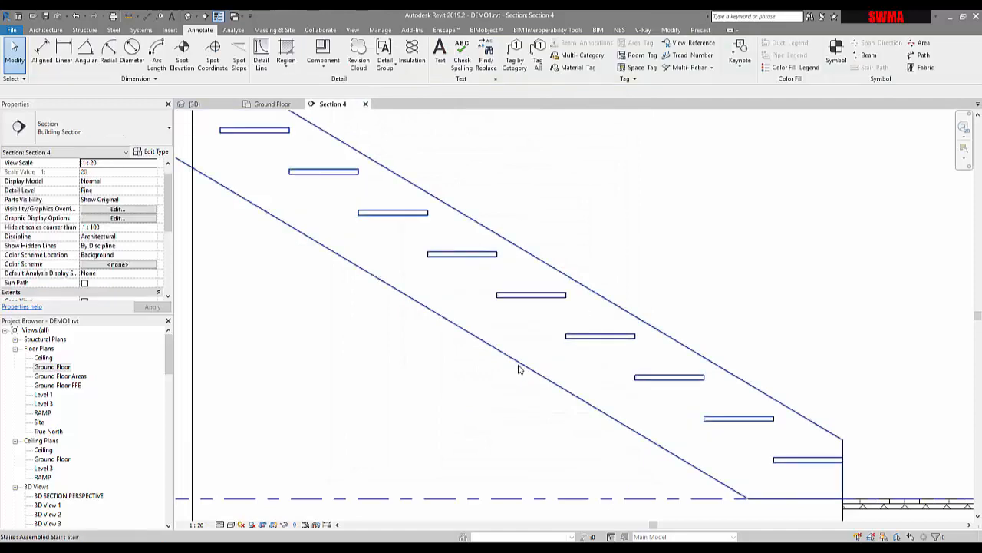
- Open the ground floor stair for editing in the section view and inspect its stringer support and run properties
scroll(529, 384, down, 5)
click(449, 338)
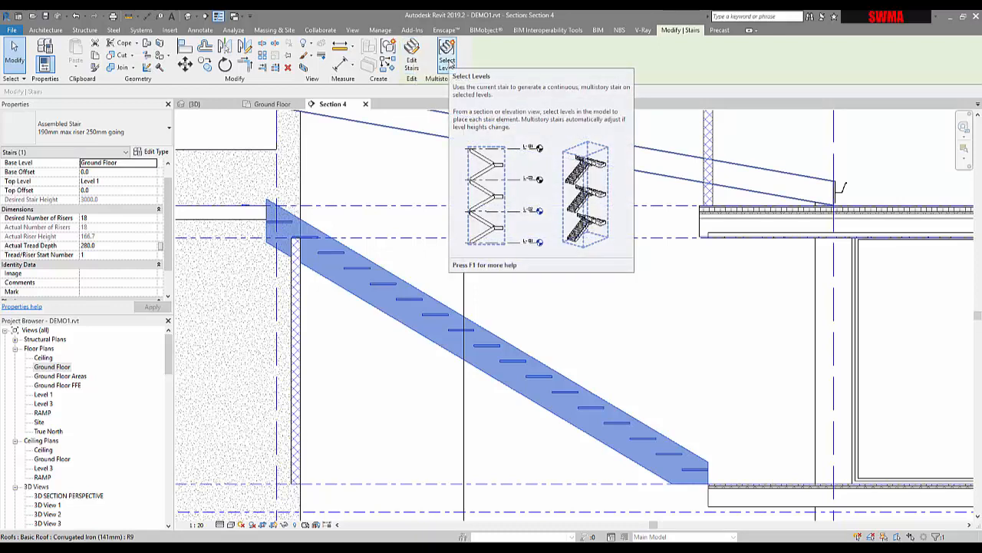
click(410, 53)
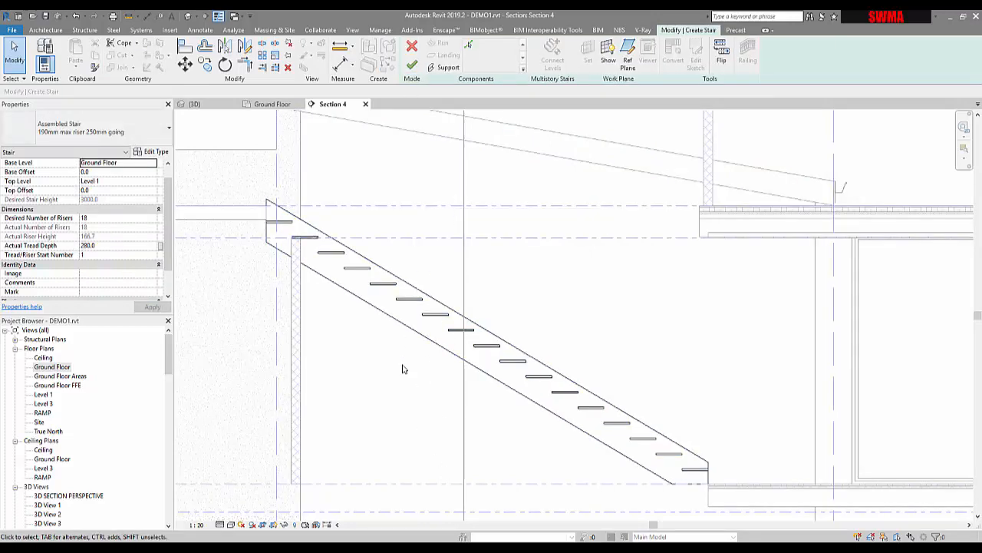
click(403, 308)
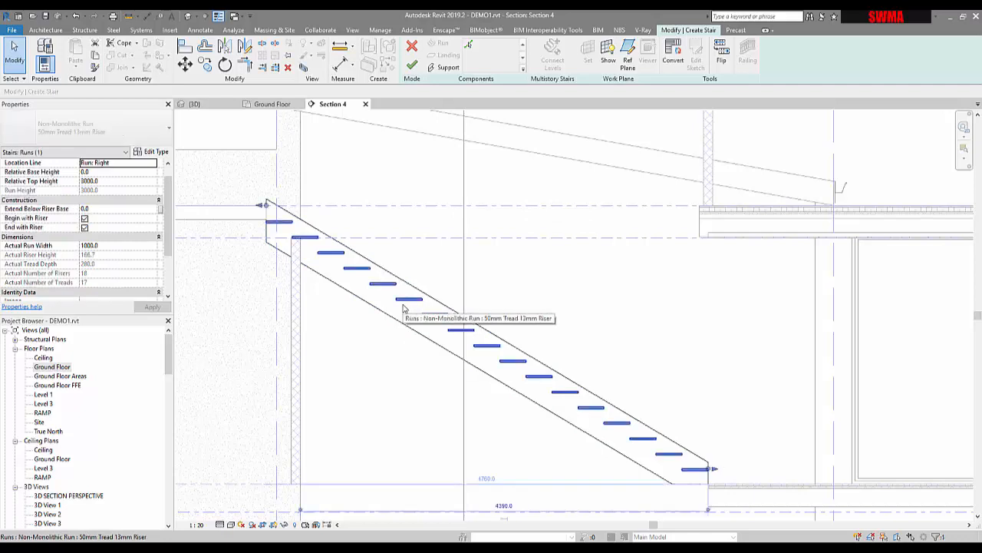
key(Tab)
click(402, 307)
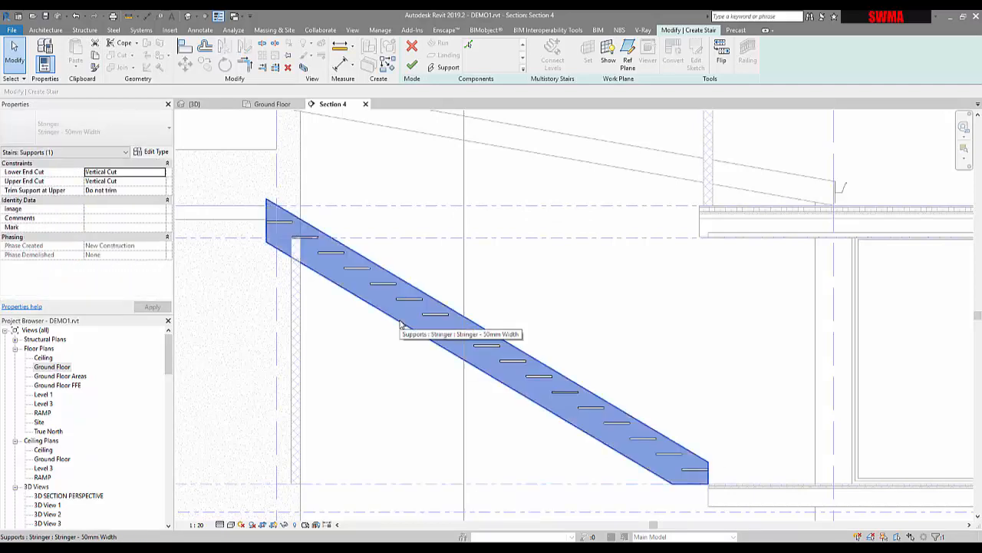
click(373, 272)
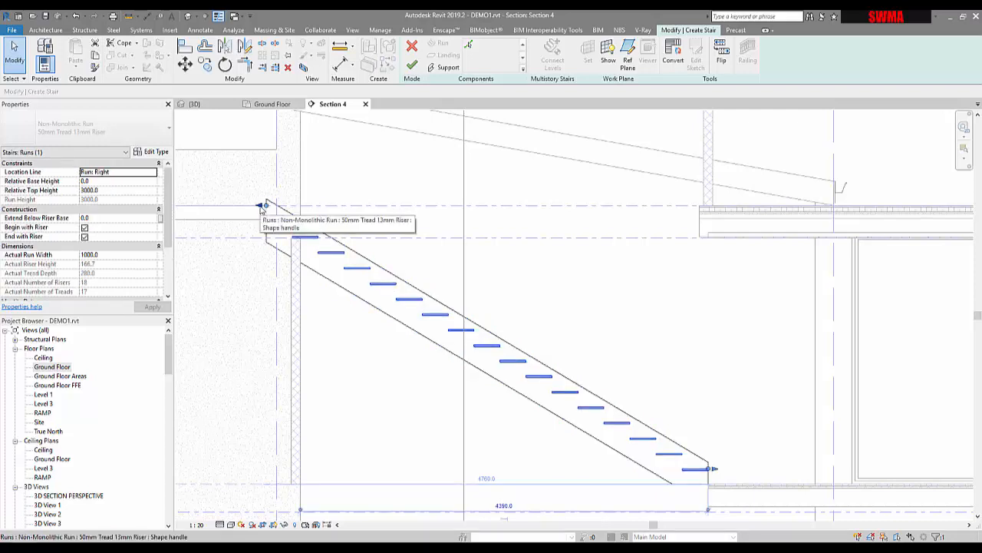
- Try to move the run's upper end to the vertical grid line and shorten the run, and undo both changes
mouse_move(263, 206)
mouse_down()
mouse_move(188, 205)
mouse_move(276, 206)
mouse_up()
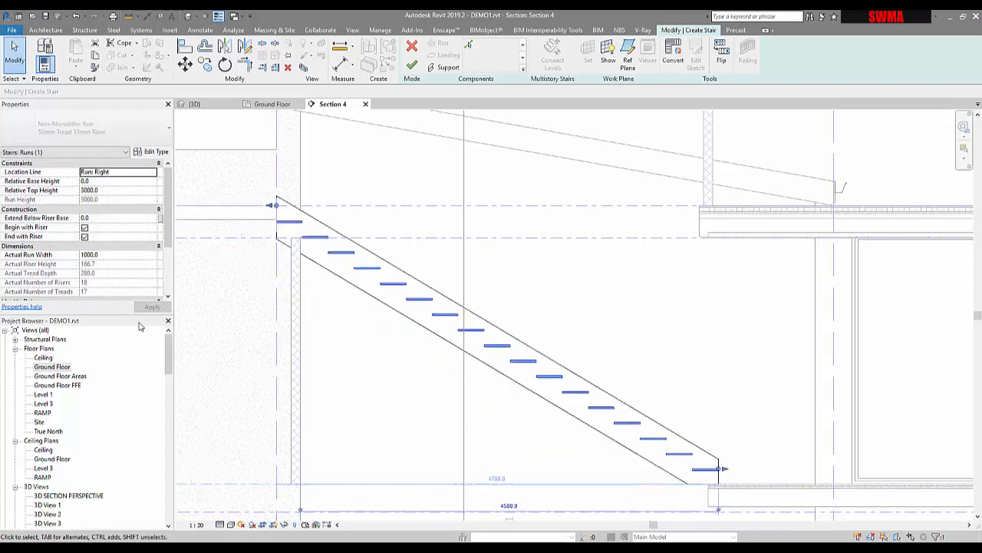
drag(166, 210, 172, 254)
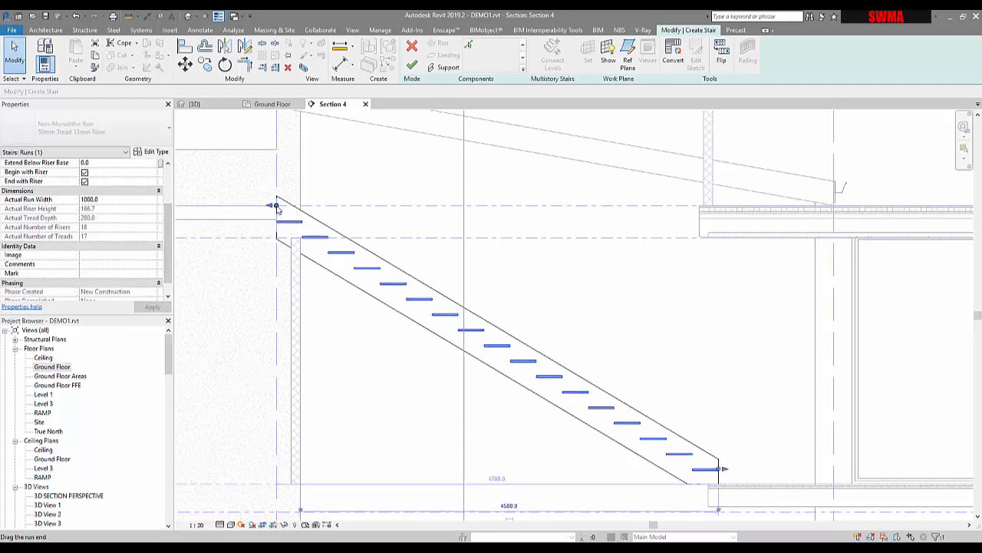
drag(277, 207, 328, 205)
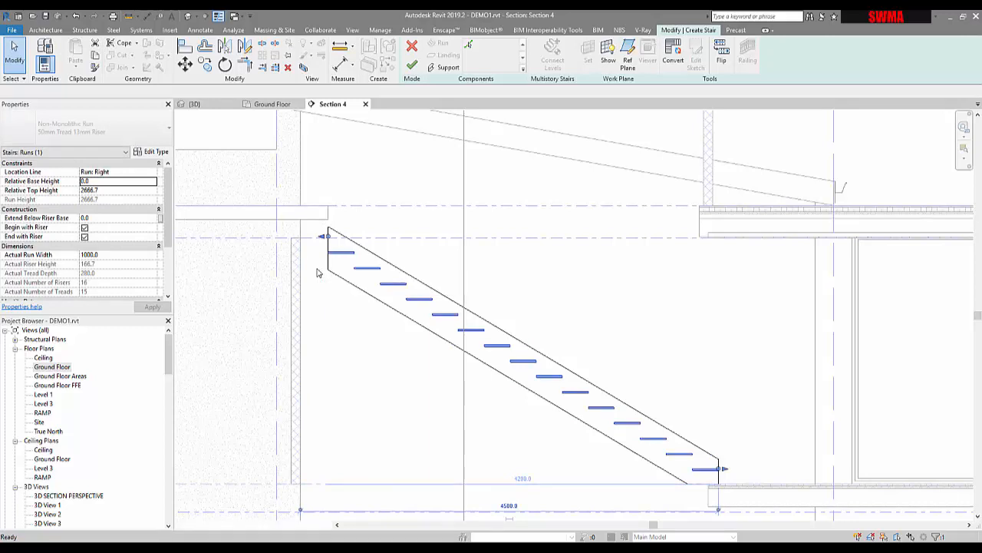
key(ctrl+z)
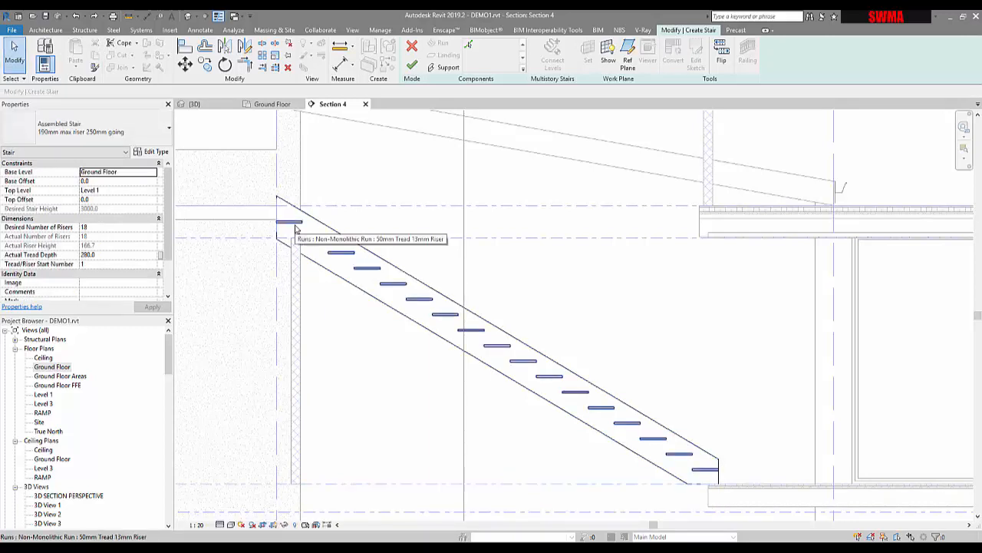
key(ctrl+z)
key(ctrl+z)
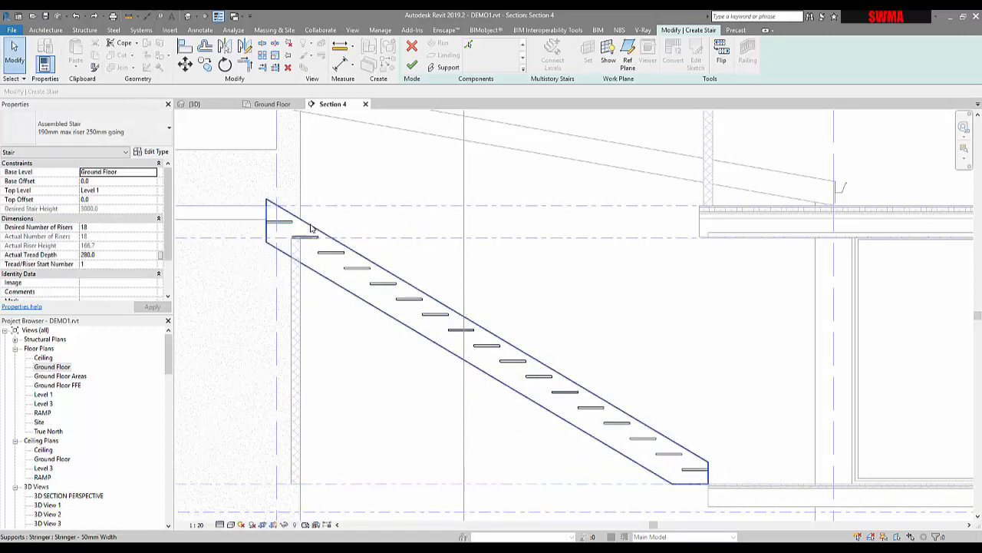
- Select the stair run and view it in the Ground Floor plan
click(311, 228)
click(310, 238)
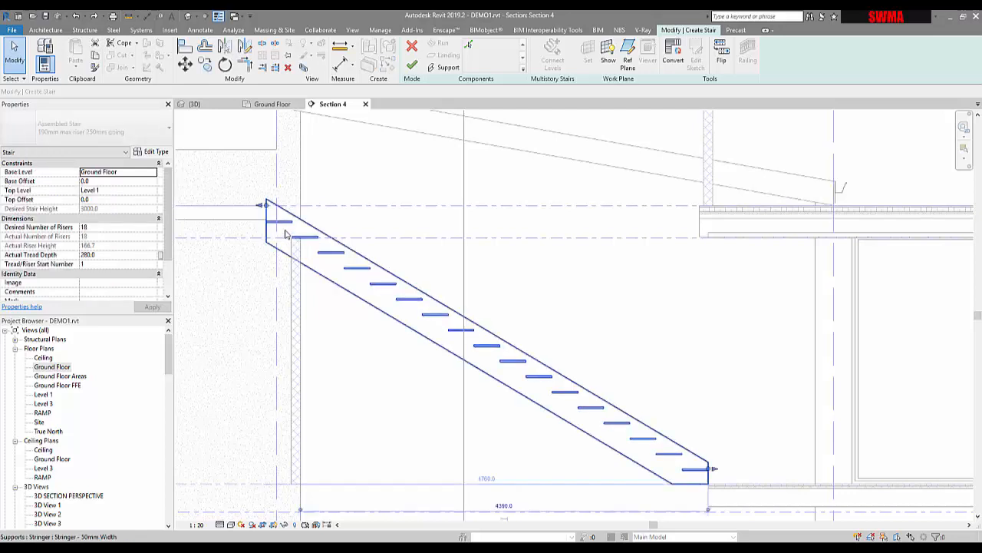
click(284, 234)
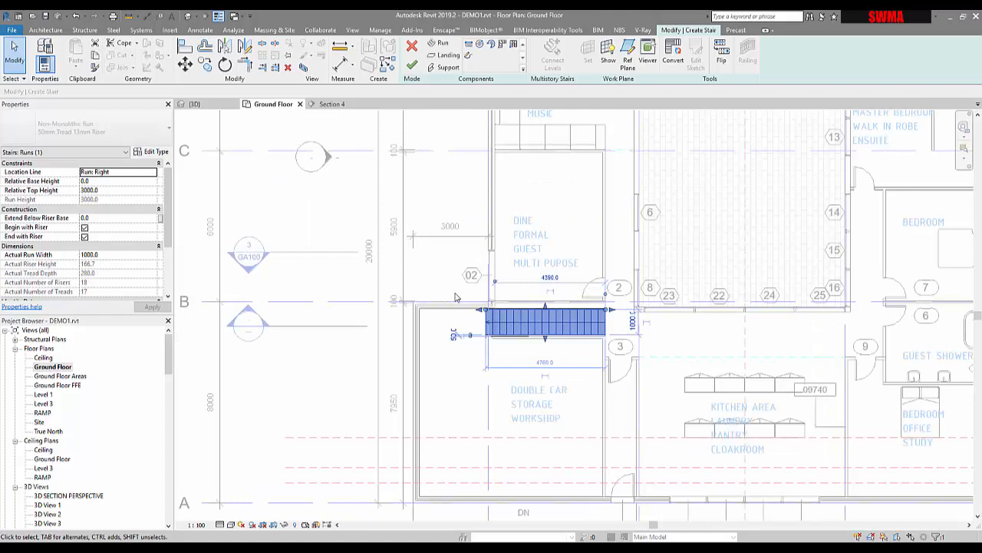
scroll(500, 154, up, 3)
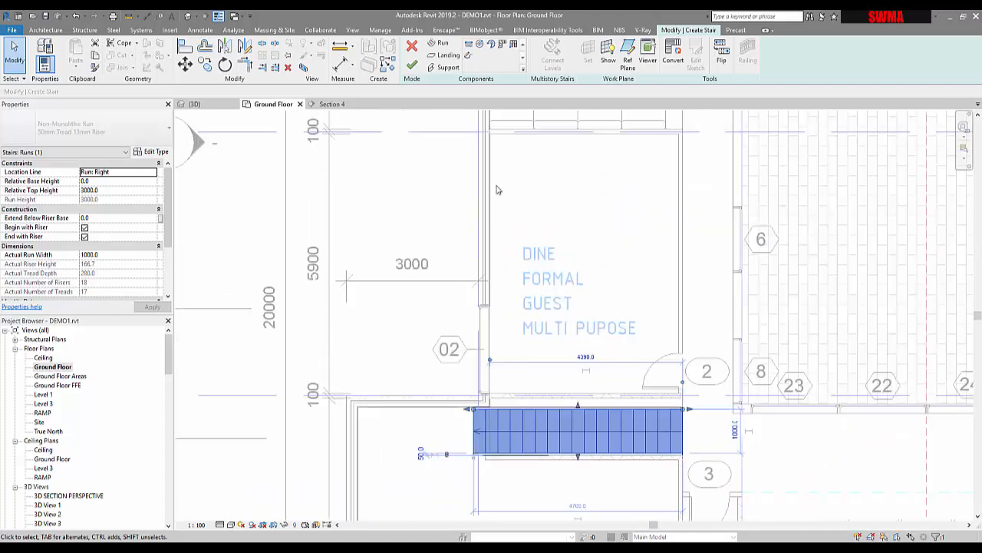
scroll(496, 191, up, 1)
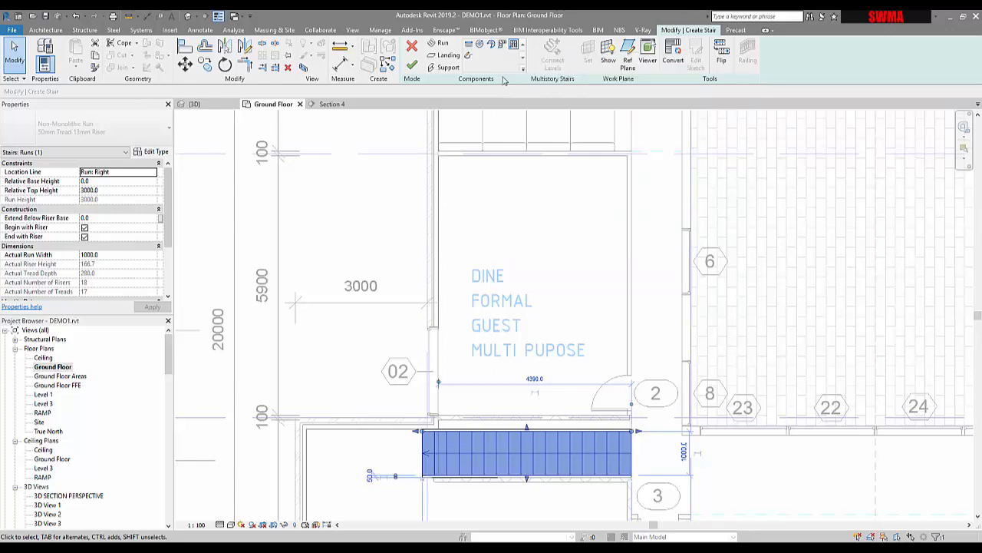
- Explore the Landing, Support and Run component tools on the existing stair, and finish the stair edit without adding components
click(447, 57)
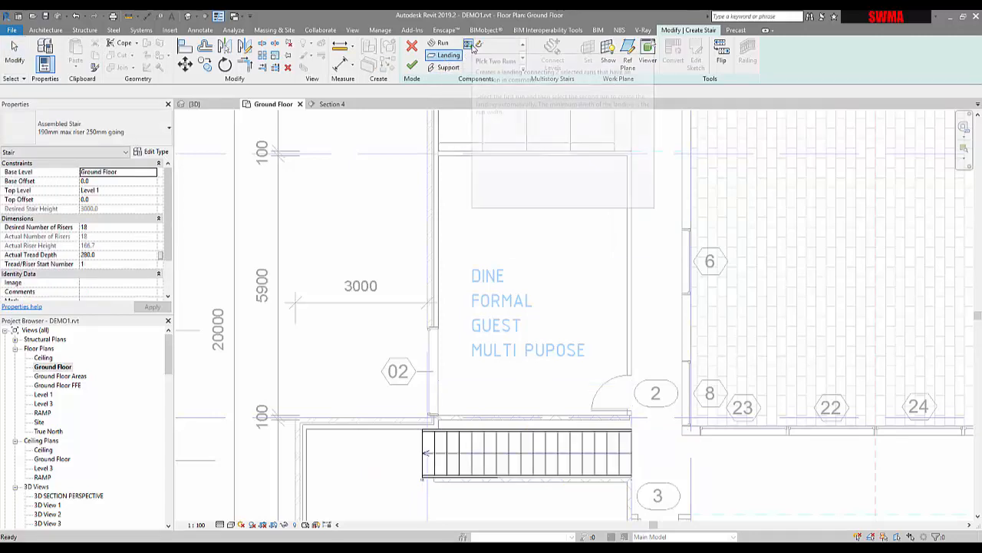
click(423, 447)
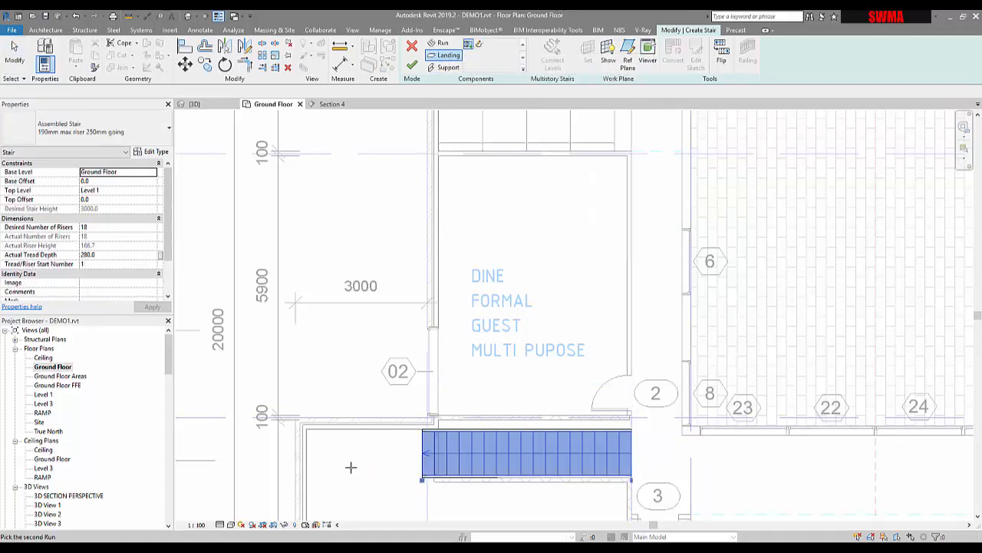
click(444, 68)
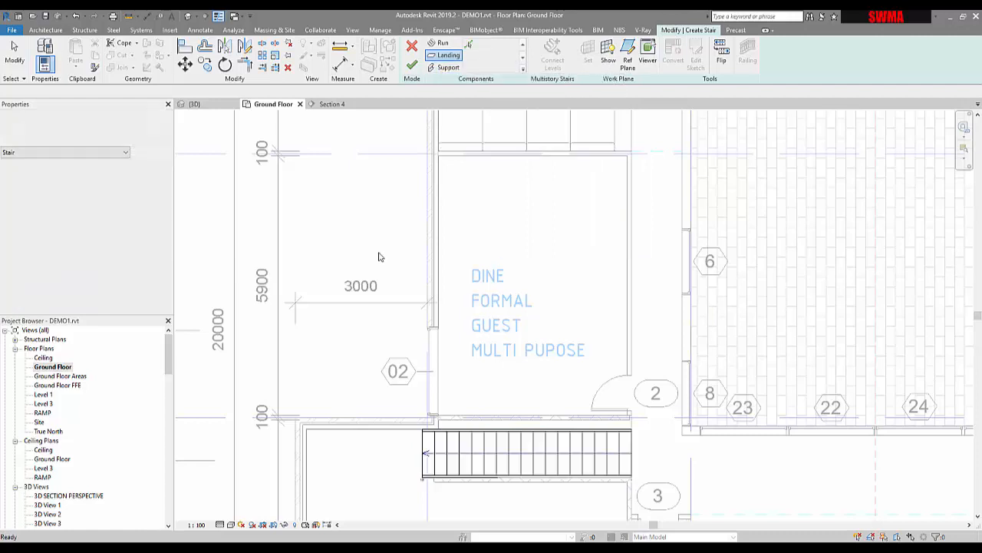
click(443, 45)
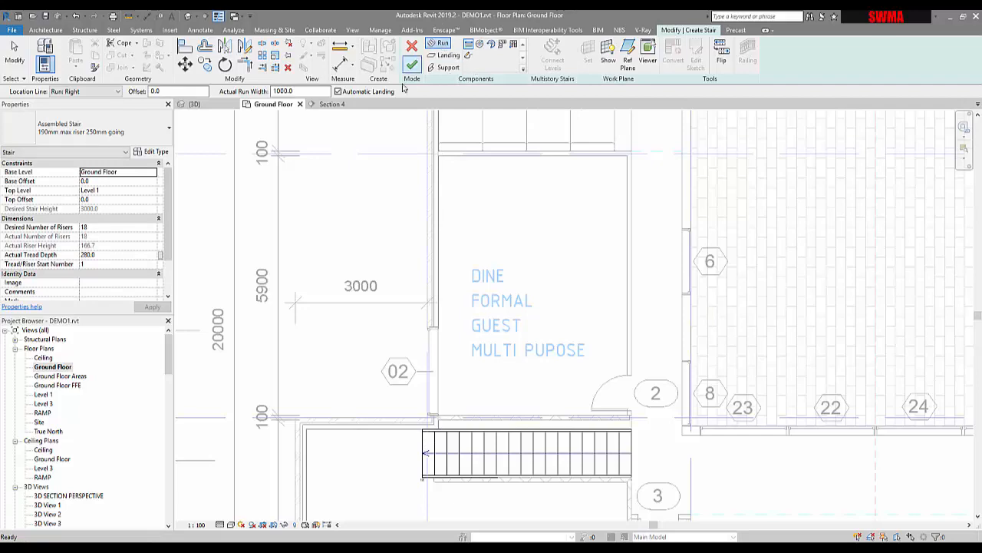
click(447, 68)
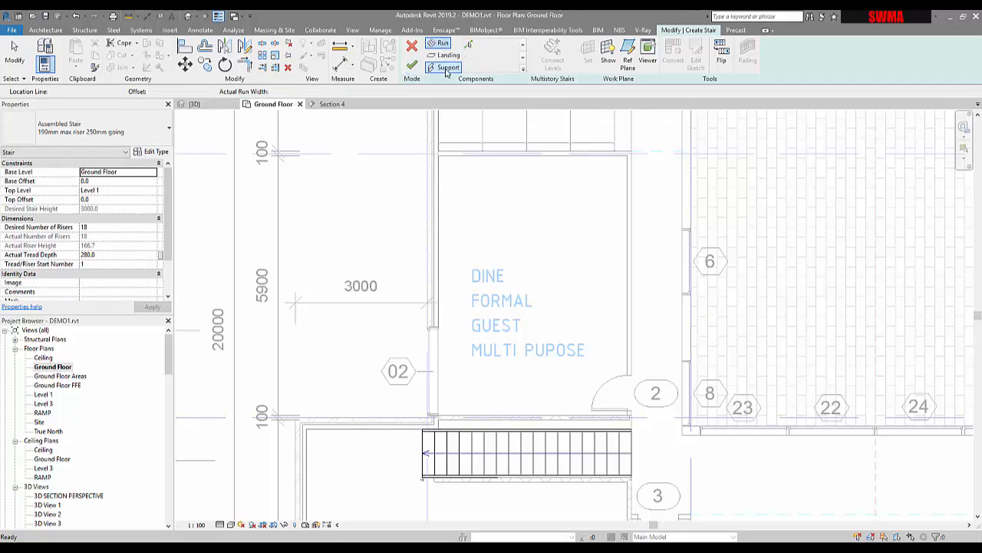
click(411, 68)
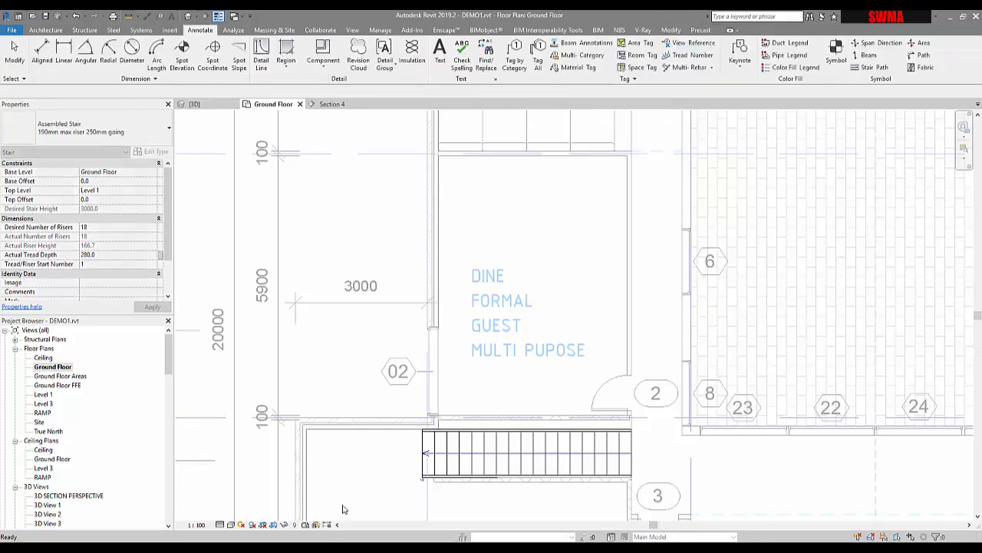
- Return to Section 4, reopen the stair for editing, examine its run and stringer separately, and finish the edit
click(333, 106)
middle_drag(384, 292, 506, 330)
scroll(448, 313, down, 1)
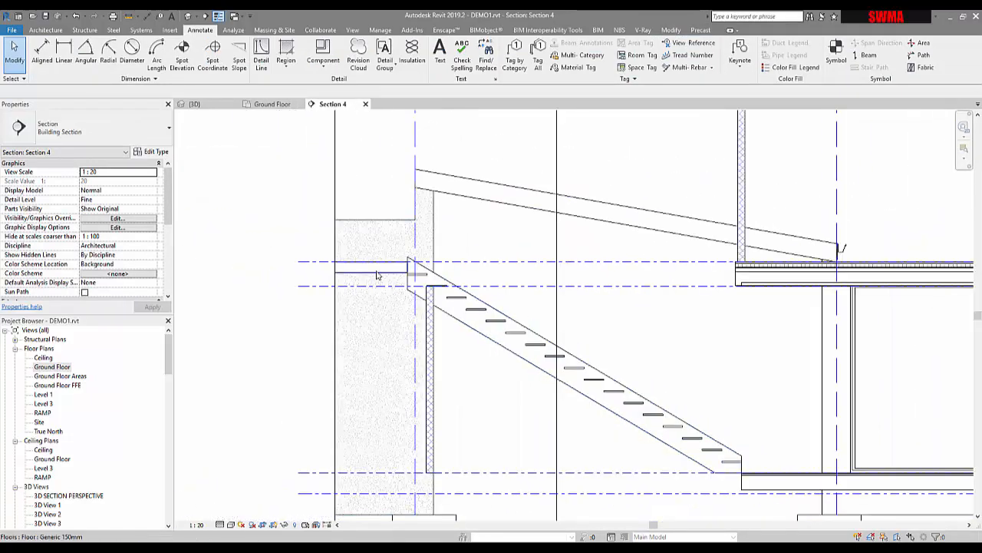
click(442, 282)
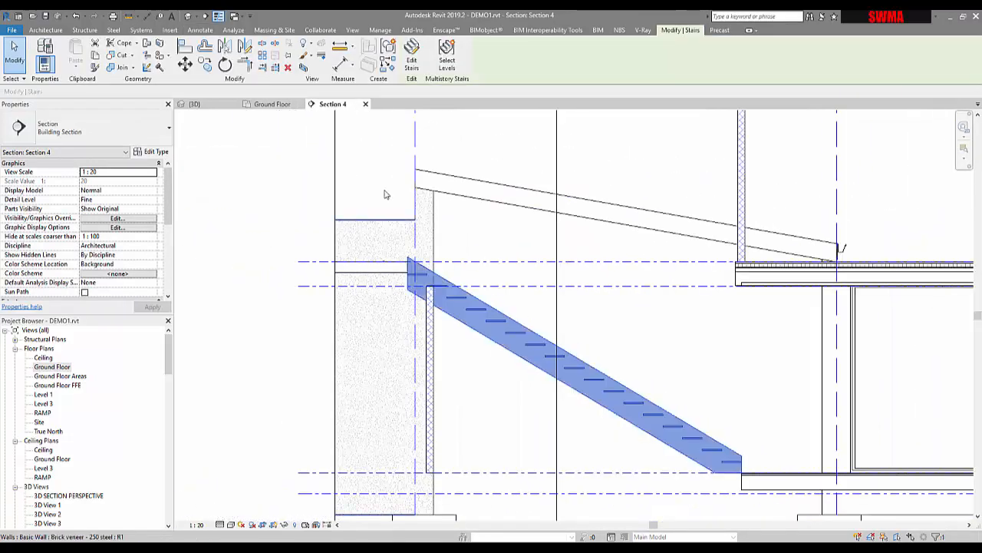
click(411, 55)
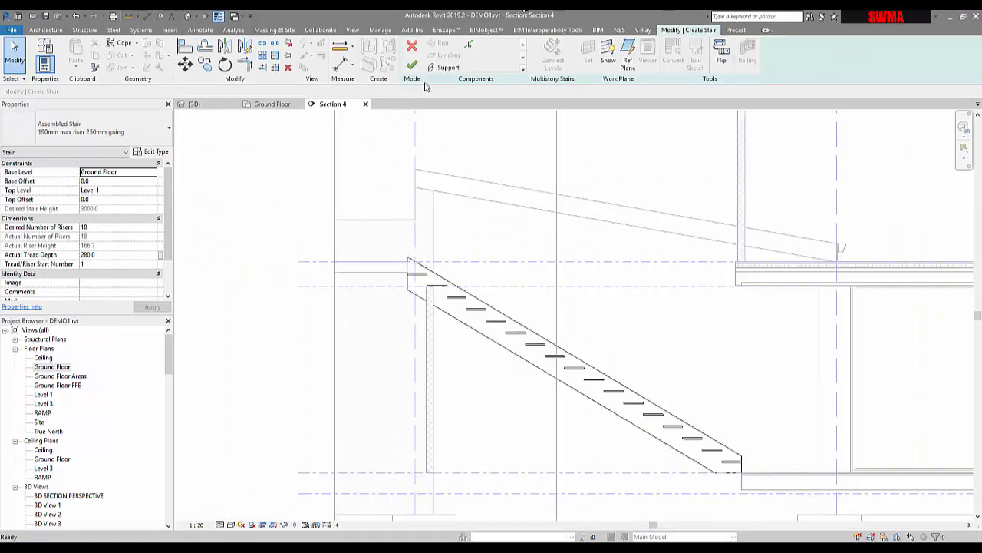
click(469, 306)
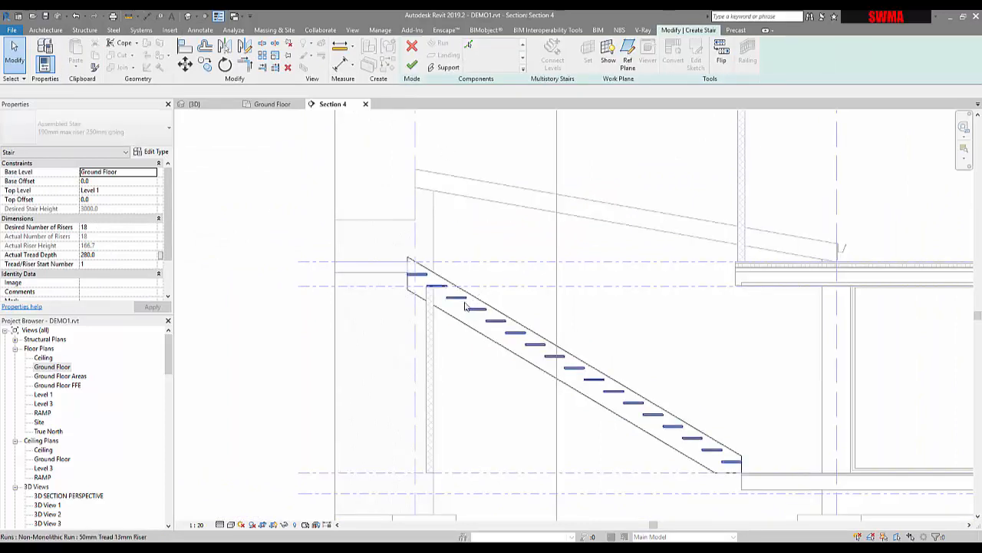
click(432, 294)
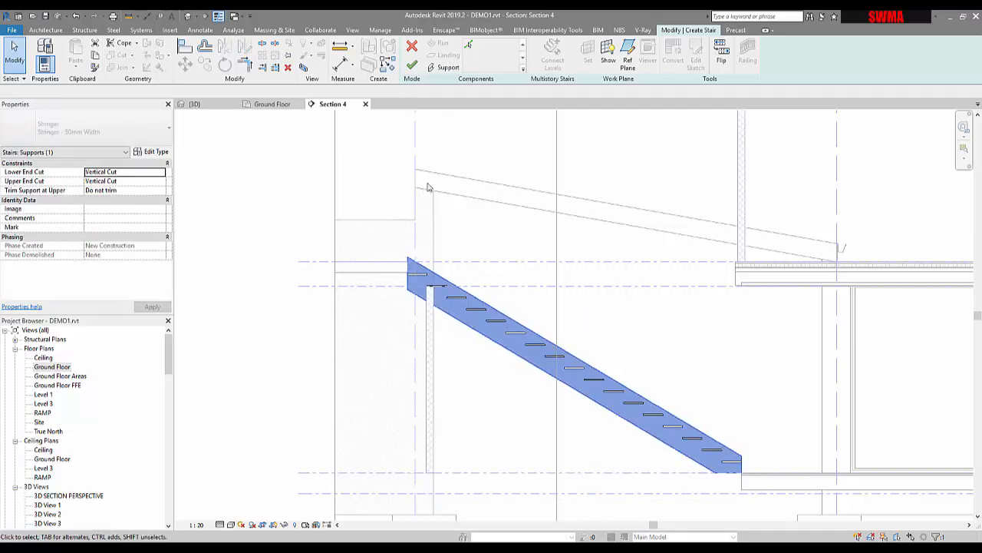
click(412, 66)
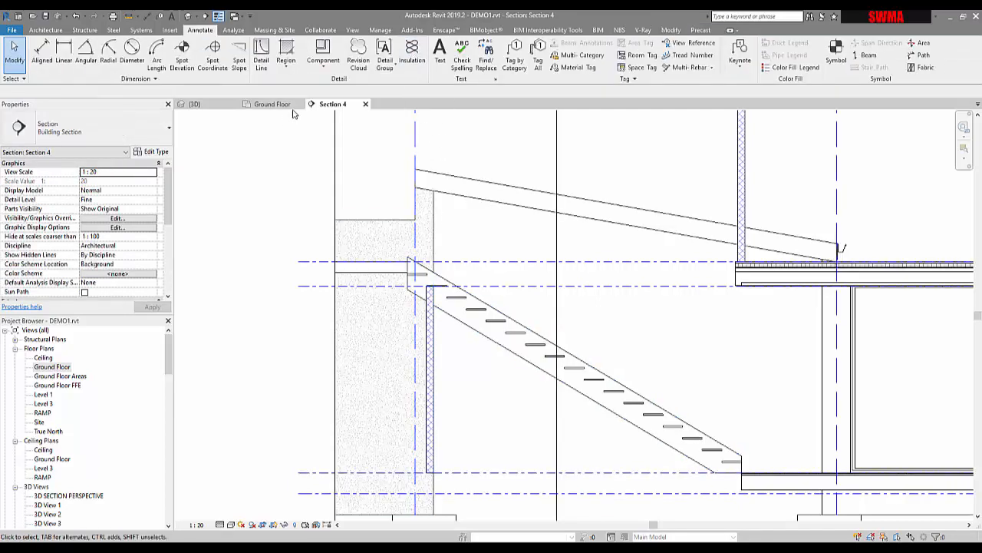
click(836, 548)
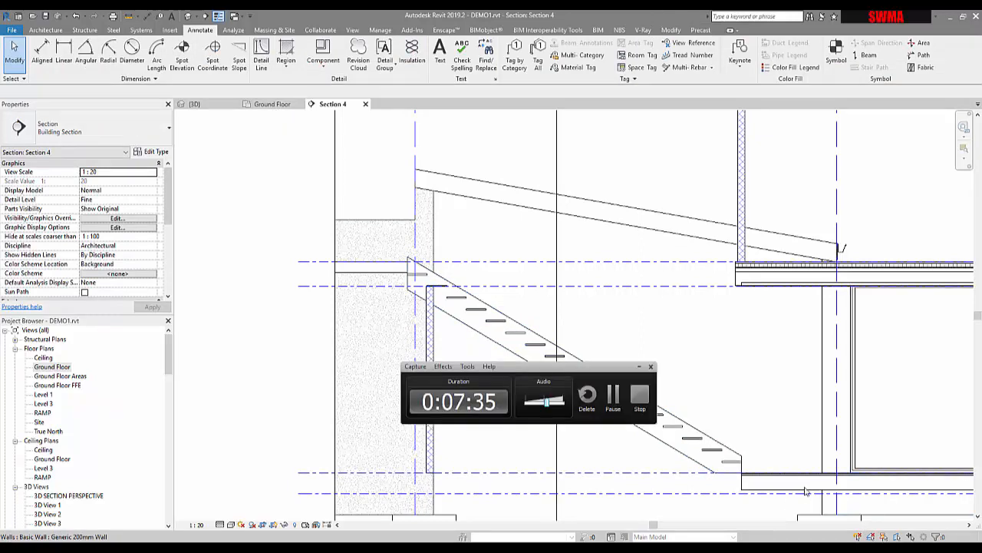
click(639, 368)
- Create a new stair in the Ground Floor plan with a 7-riser run about 1680 mm long, outside the workshop between grids A and B
click(265, 104)
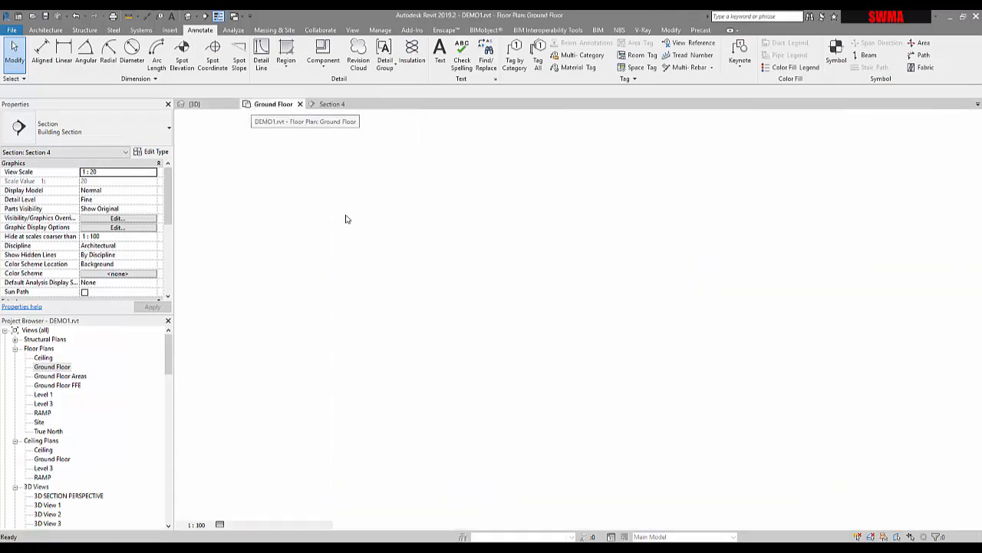
mouse_move(511, 373)
middle_down()
mouse_move(546, 274)
mouse_move(542, 256)
middle_up()
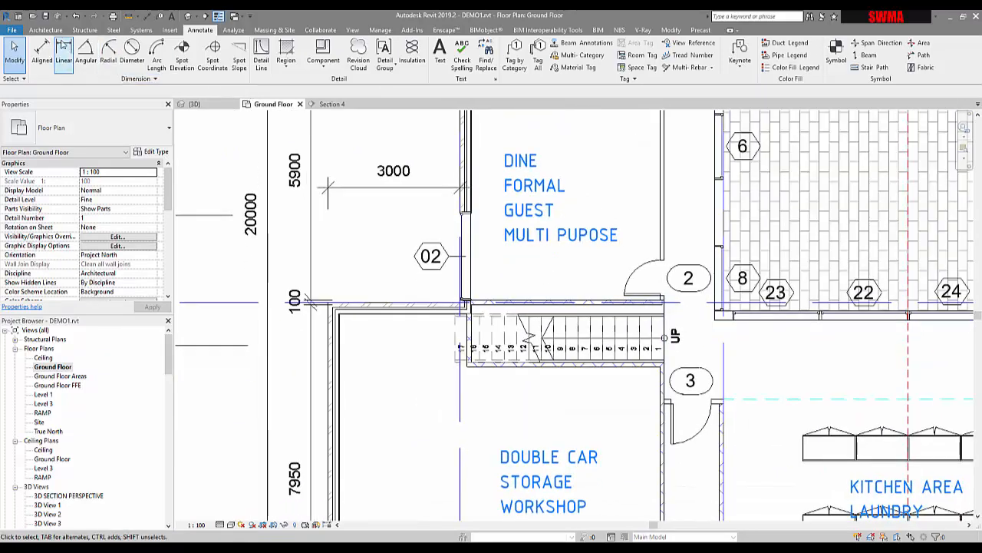
click(45, 30)
click(380, 60)
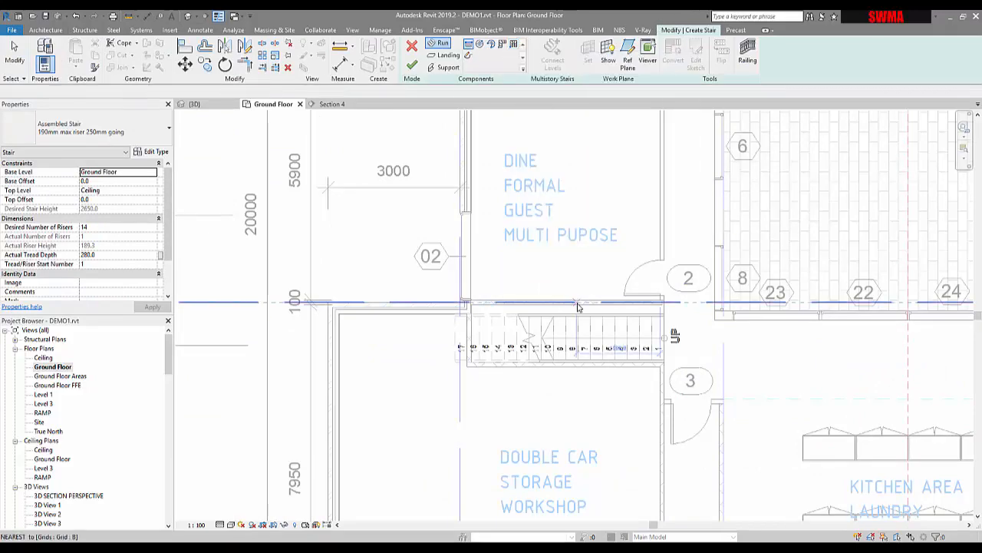
scroll(591, 278, down, 3)
middle_drag(457, 337, 519, 360)
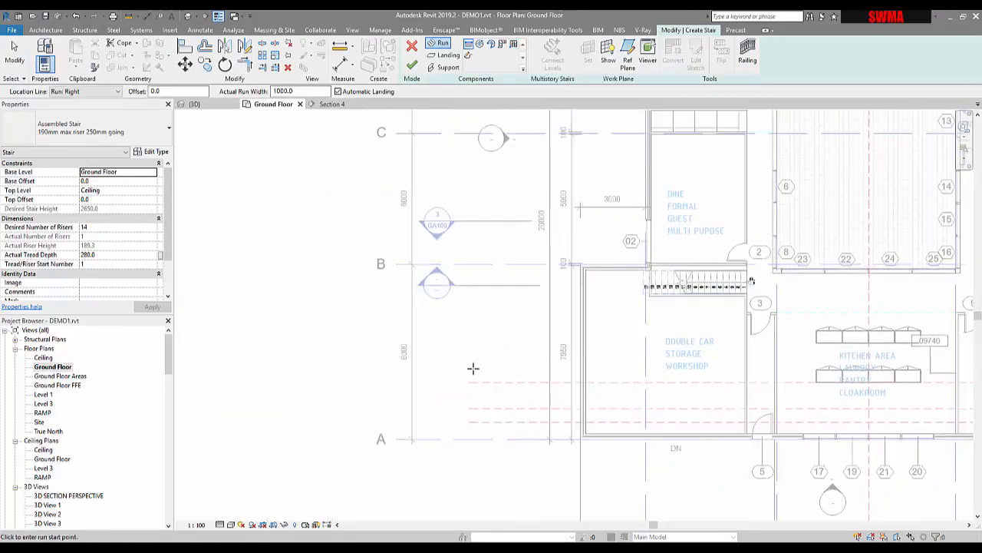
click(442, 405)
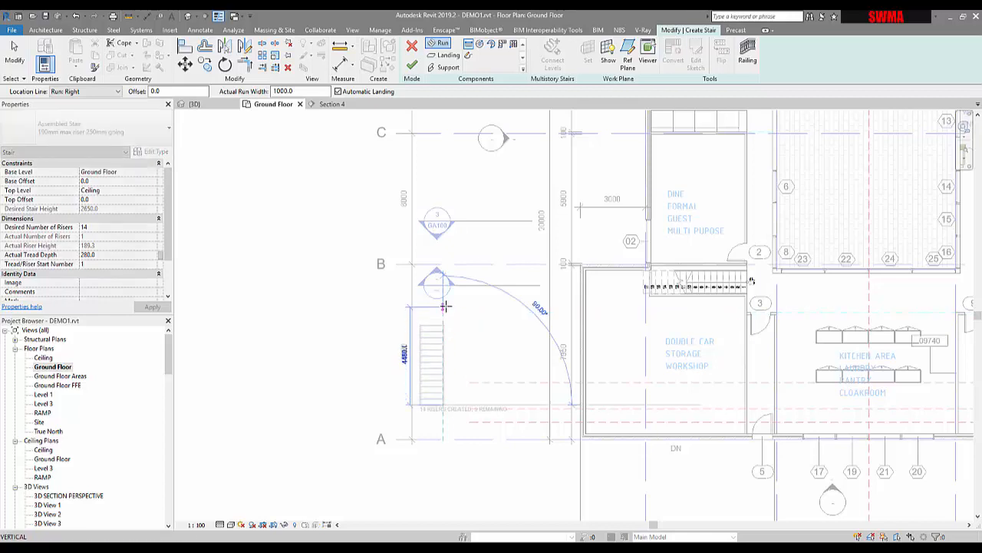
scroll(447, 364, up, 5)
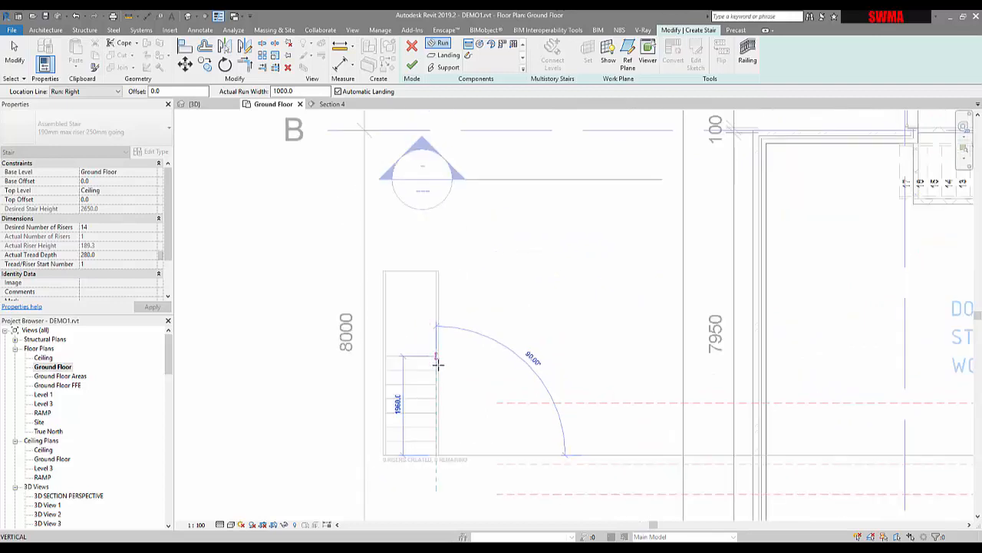
click(438, 367)
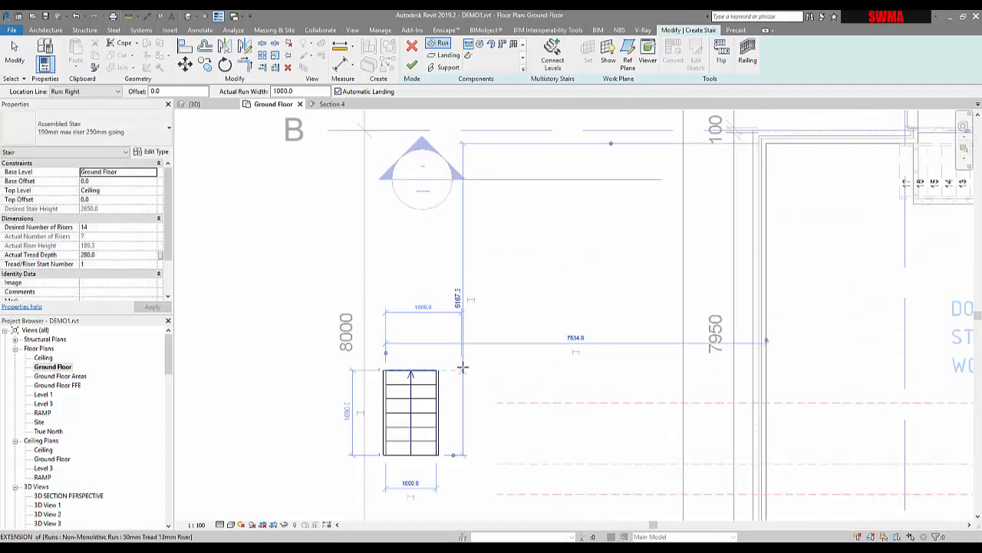
- Add a second 7-riser run beside the first with an automatic landing, and finish the stair in the 3D view
click(455, 369)
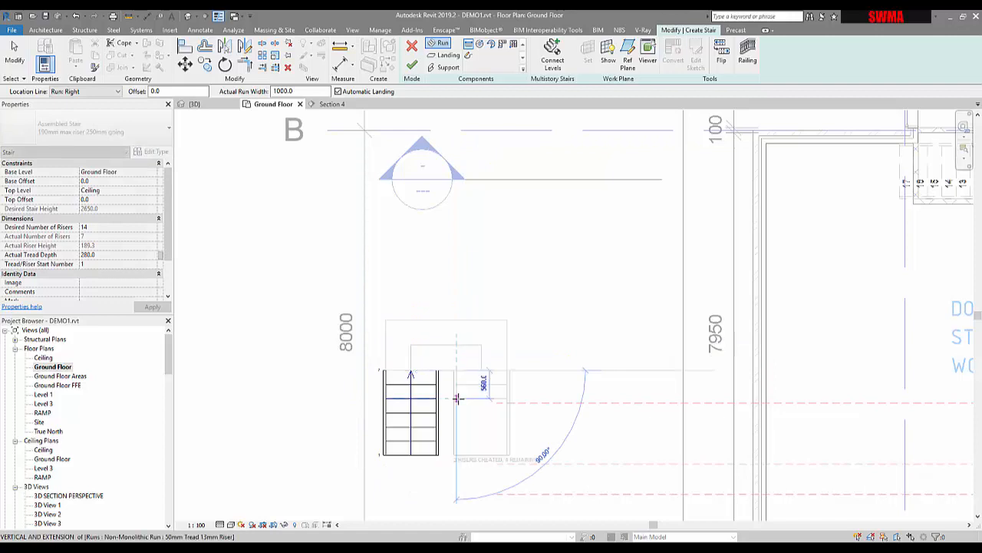
click(456, 468)
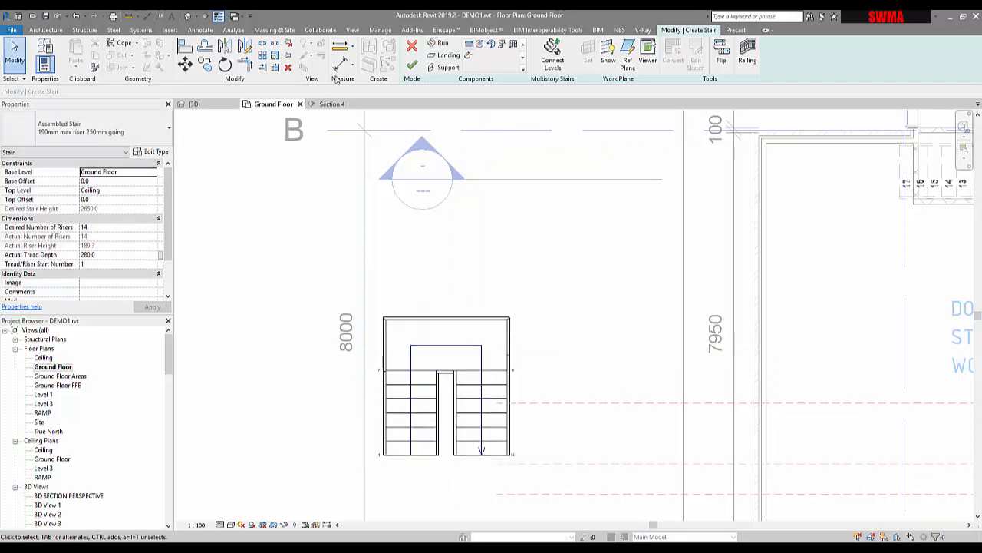
click(186, 16)
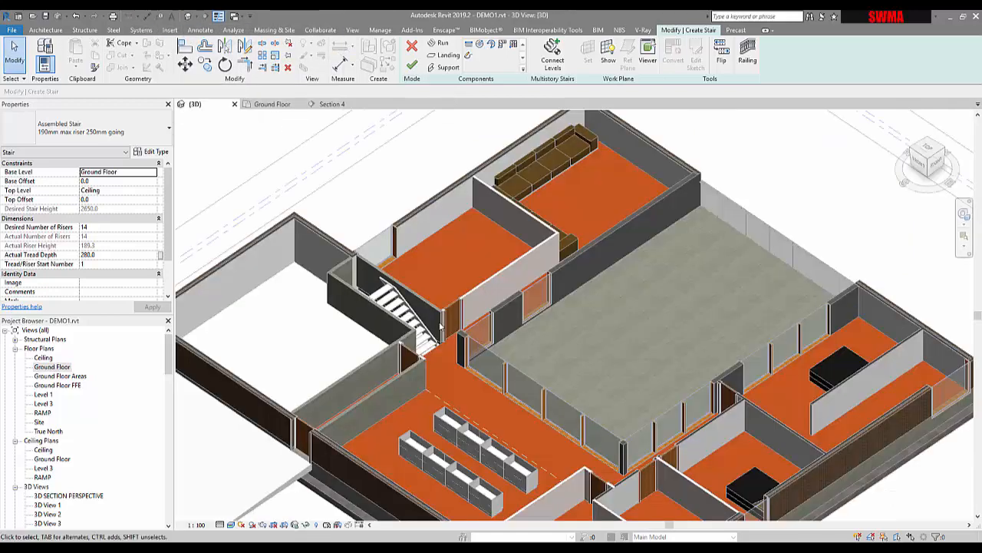
scroll(401, 303, down, 8)
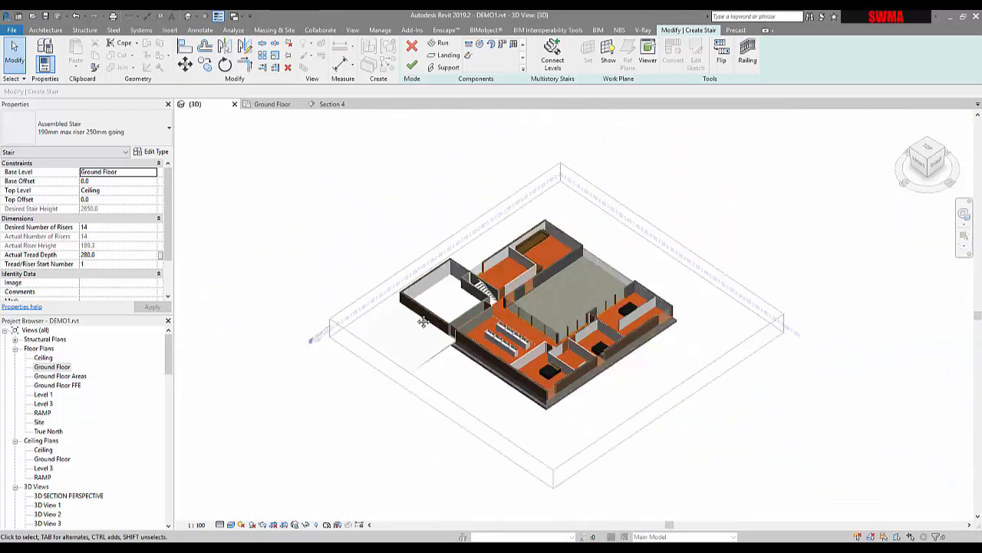
click(412, 66)
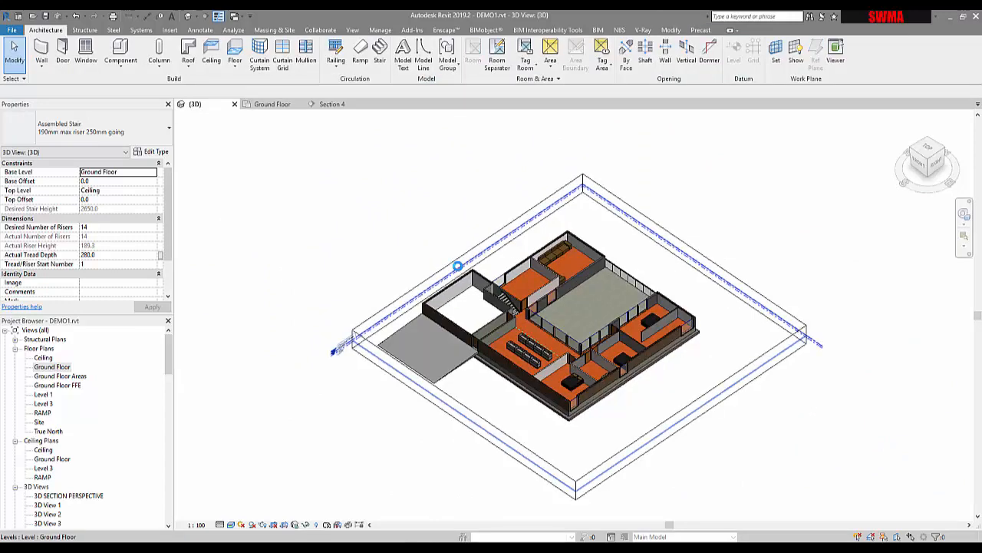
- Extend the 3D view's section box outward on the new stair's side so that it encloses the stair
click(458, 266)
click(348, 270)
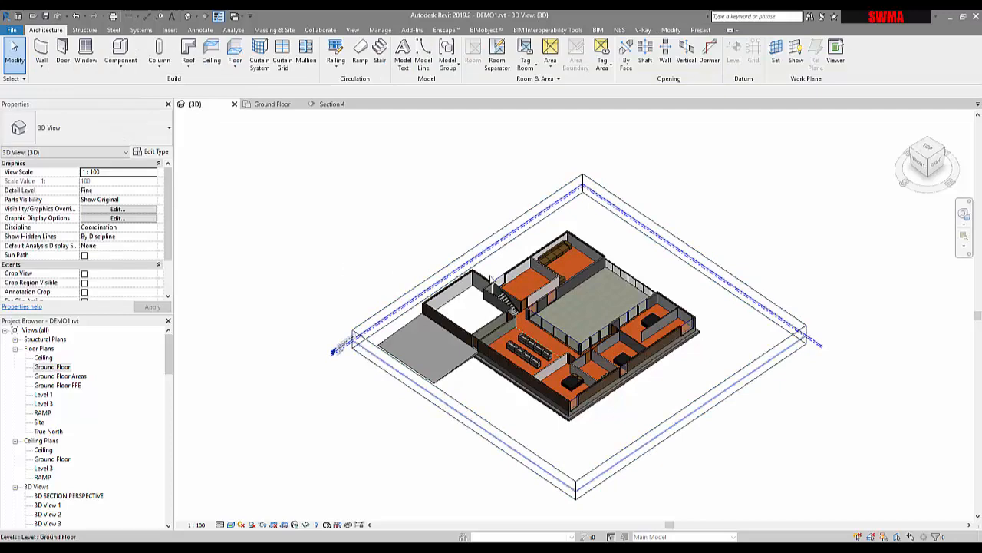
click(467, 263)
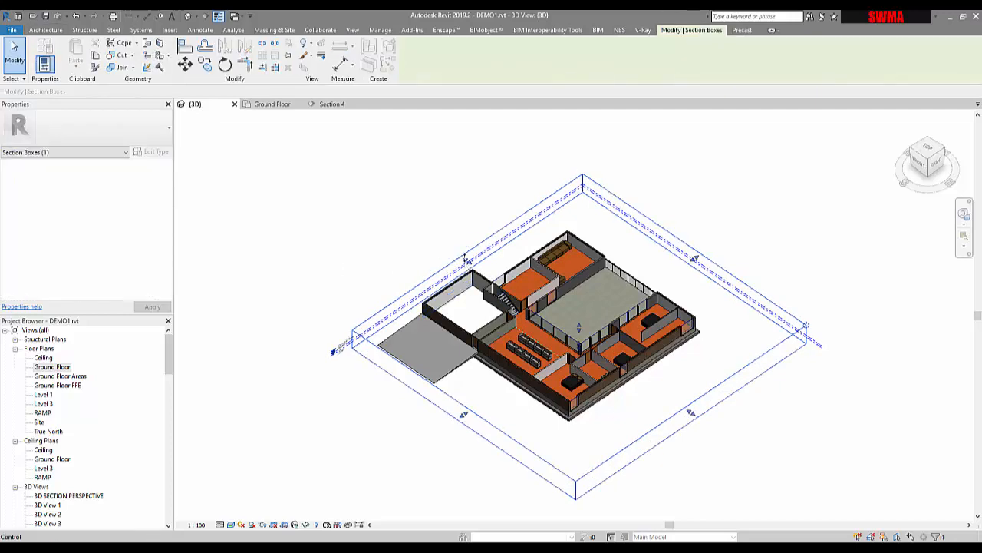
drag(466, 260, 408, 255)
click(369, 390)
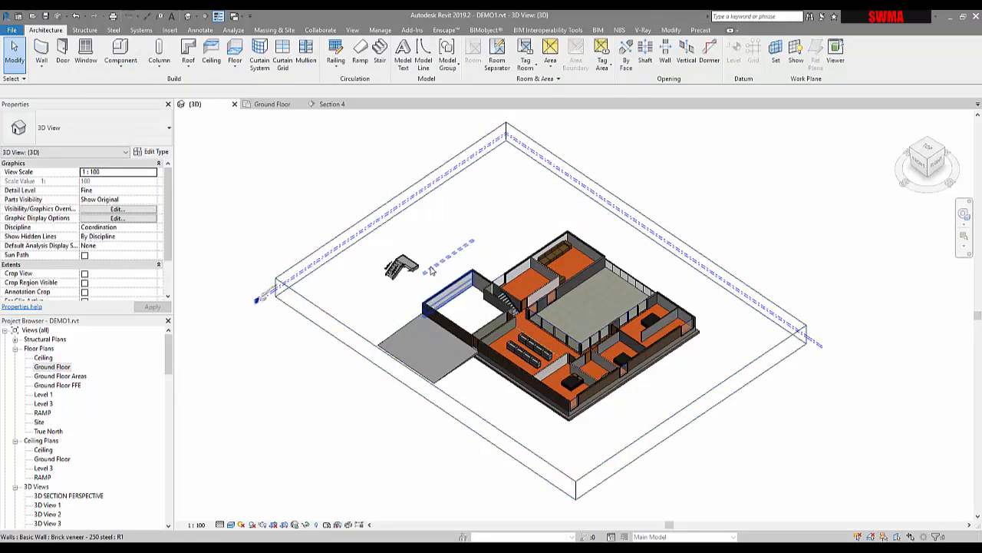
- Change the type of the new stair's outer railing to Glass Panel - Bottom Fill
scroll(368, 261, up, 5)
scroll(373, 261, up, 2)
click(361, 265)
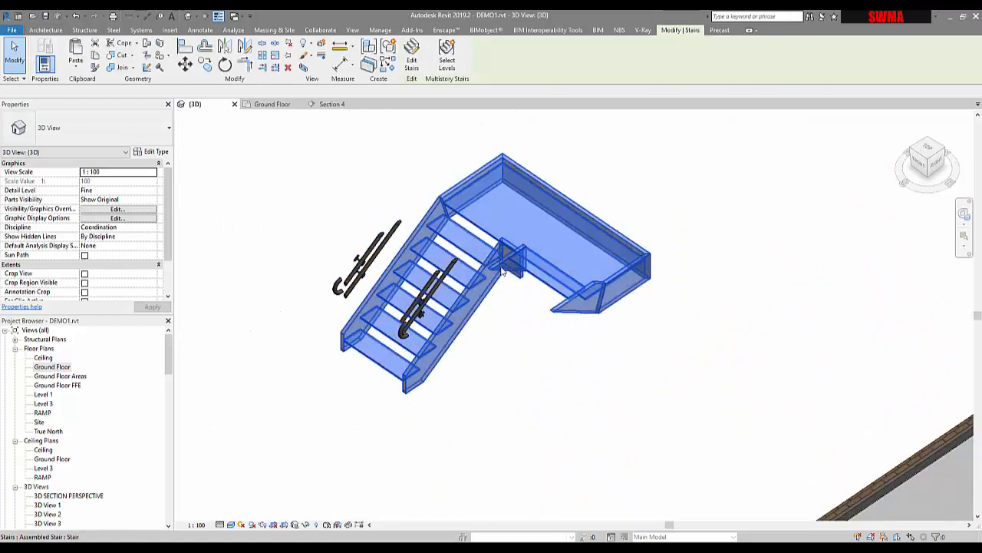
scroll(349, 264, up, 2)
click(344, 265)
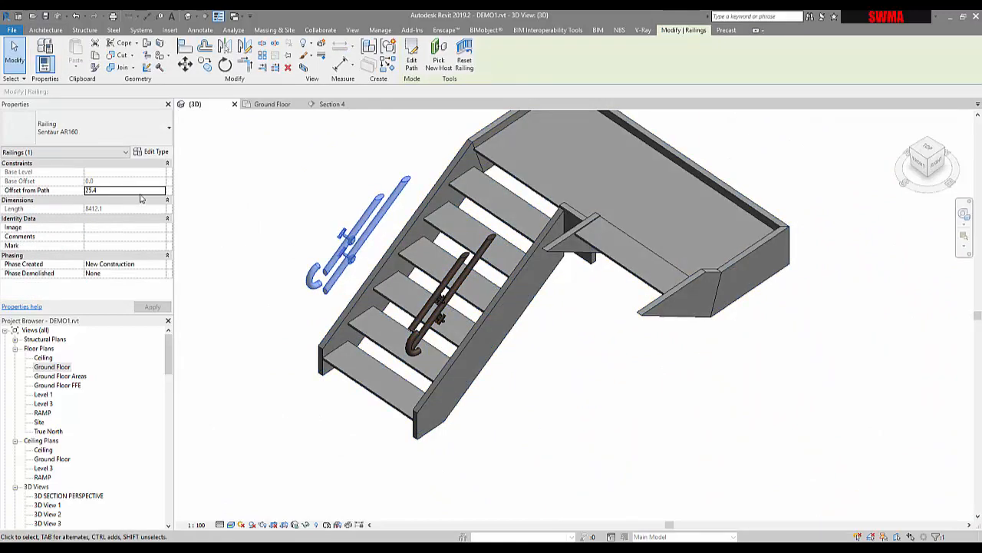
click(117, 139)
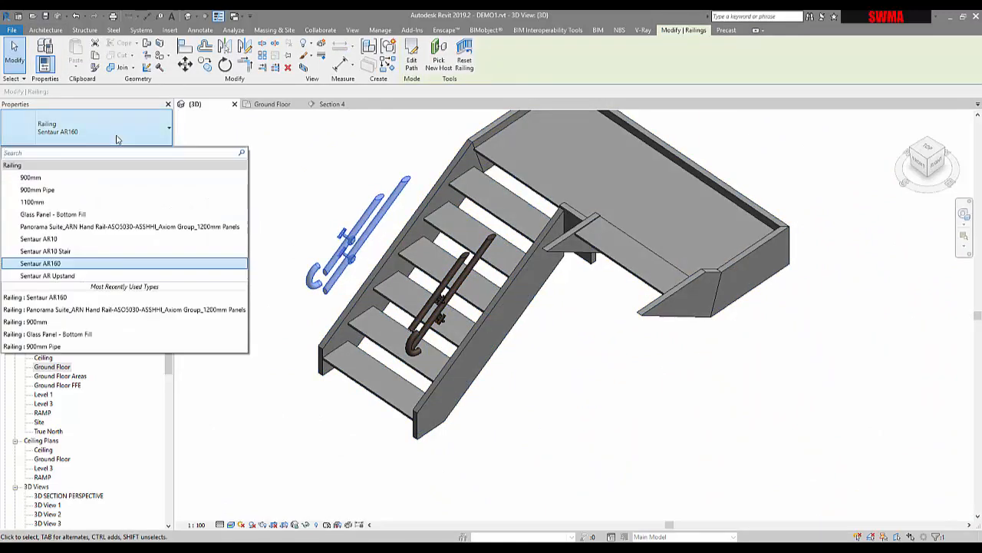
key(Escape)
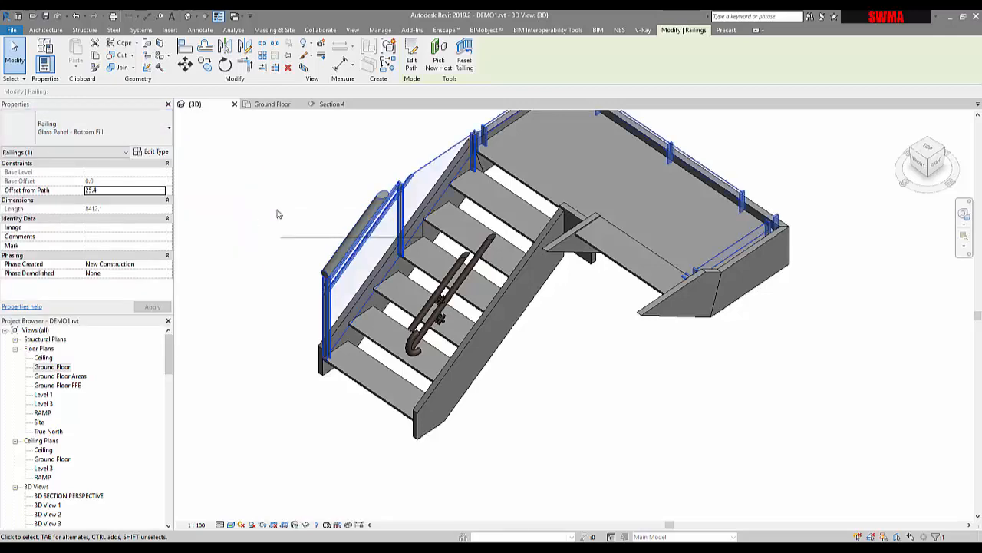
click(278, 214)
- Change the type of the outer railing to 1100mm
click(354, 273)
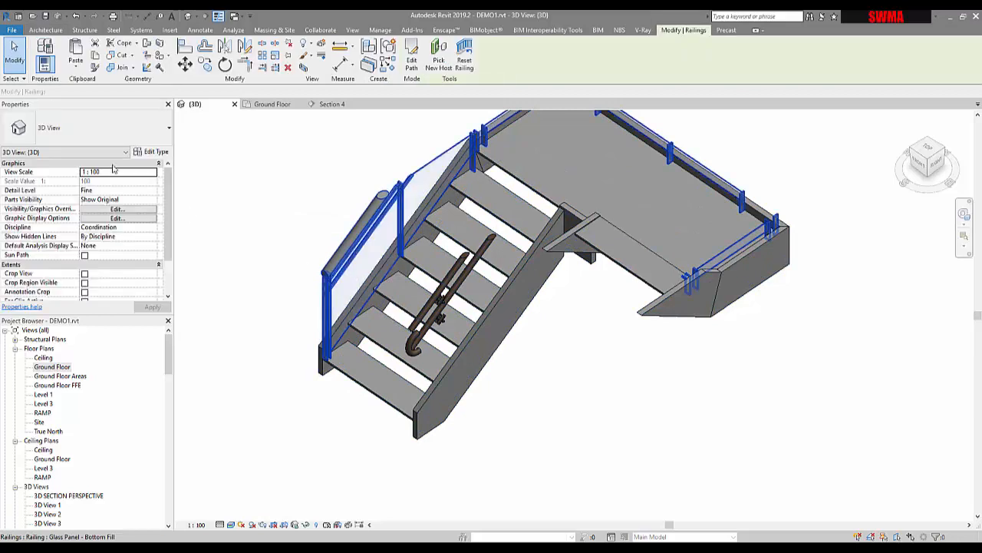
click(96, 136)
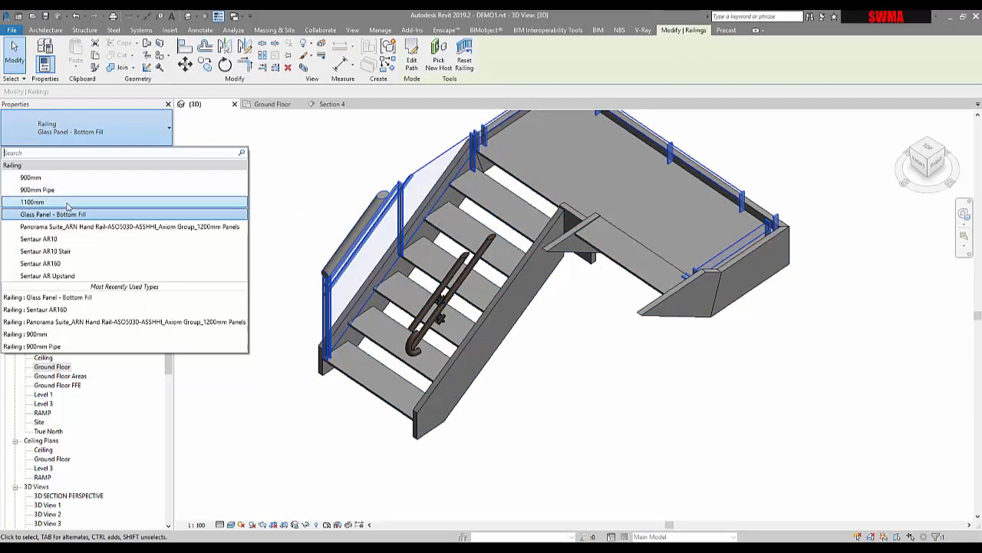
click(315, 188)
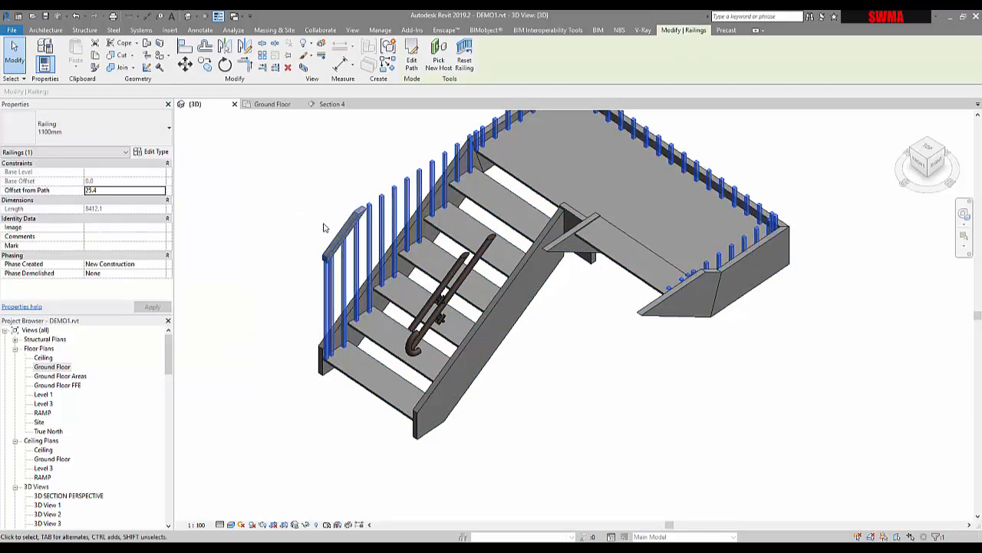
click(291, 241)
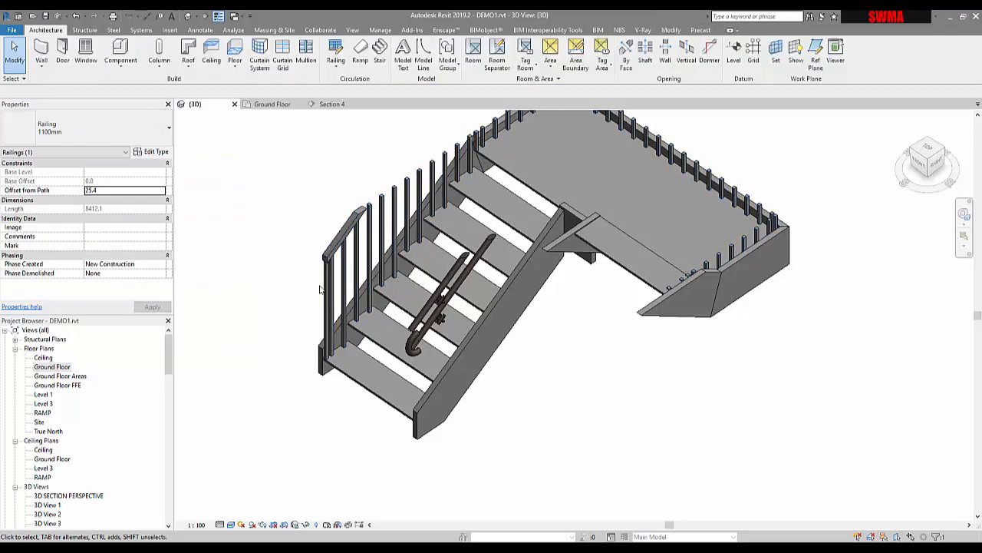
- Delete both the outer and the inner railing from the new stair
click(355, 243)
key(Delete)
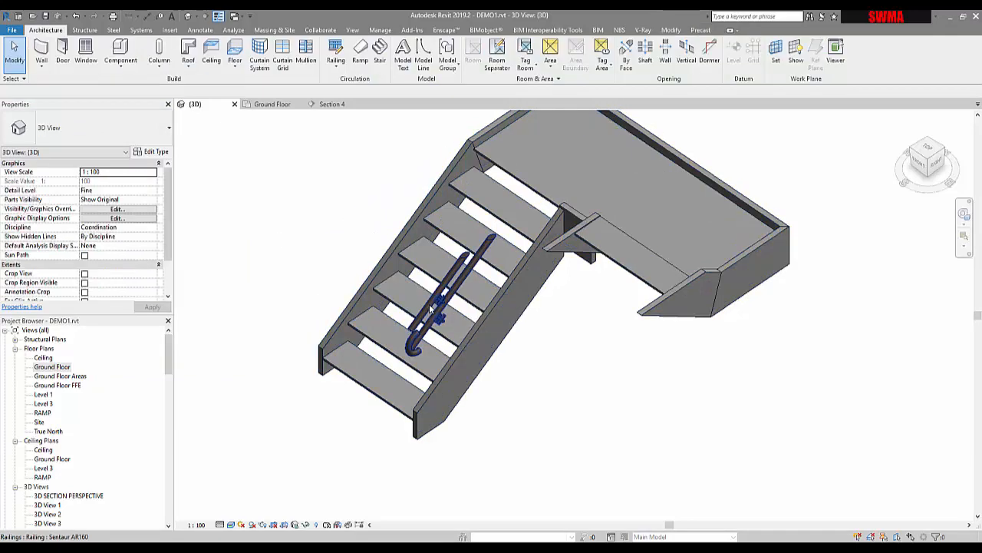
scroll(572, 337, down, 1)
scroll(735, 329, up, 8)
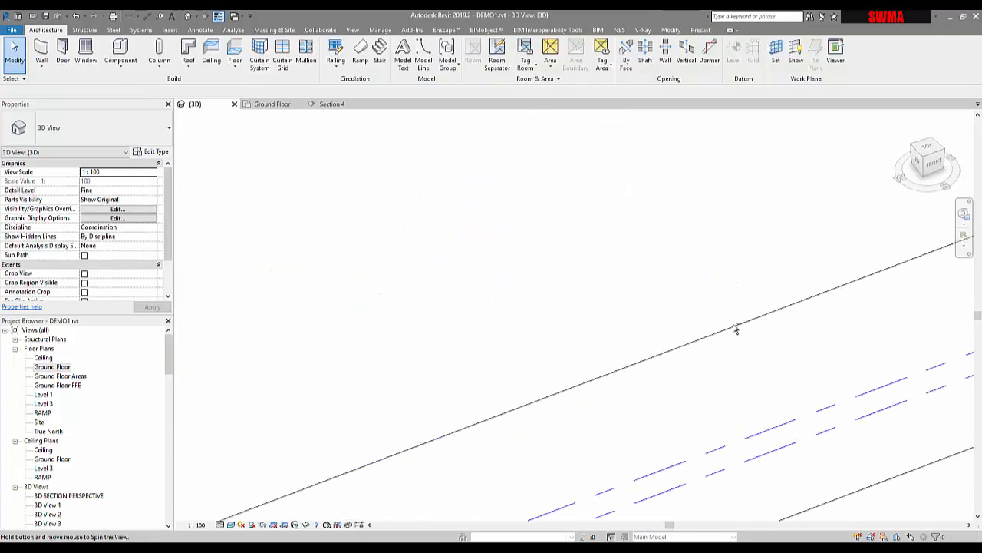
- Reopen the new two-run stair for component editing in the 3D view
scroll(735, 329, down, 8)
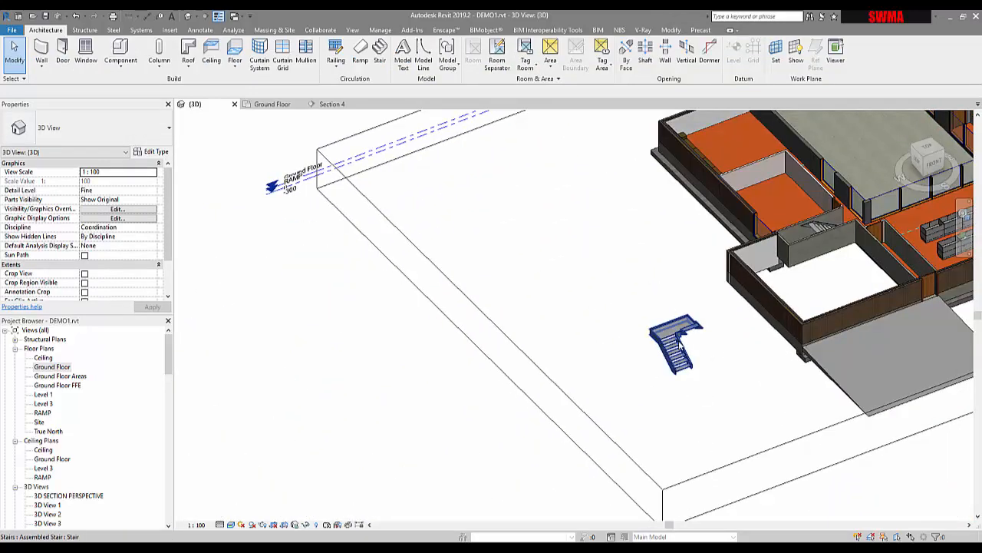
scroll(680, 347, up, 5)
click(680, 347)
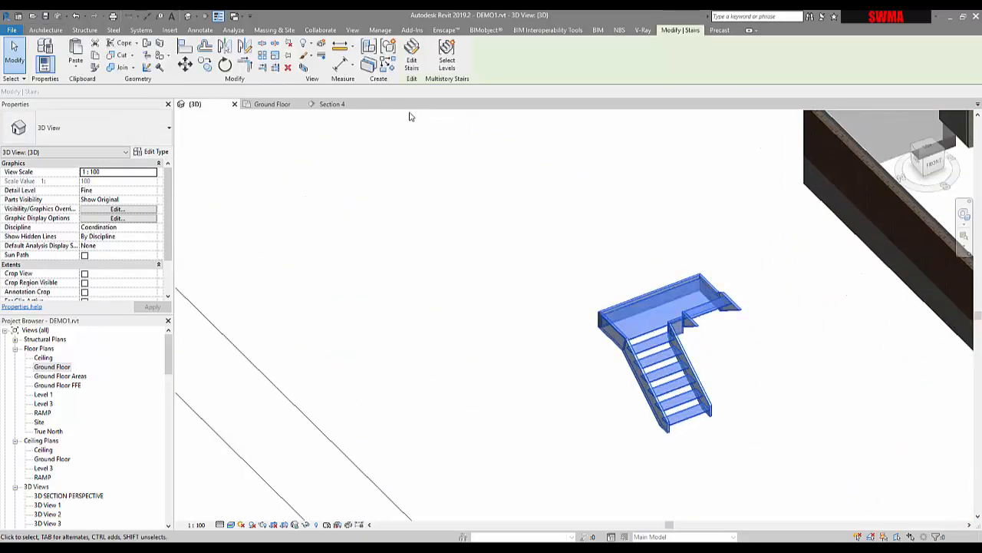
click(412, 61)
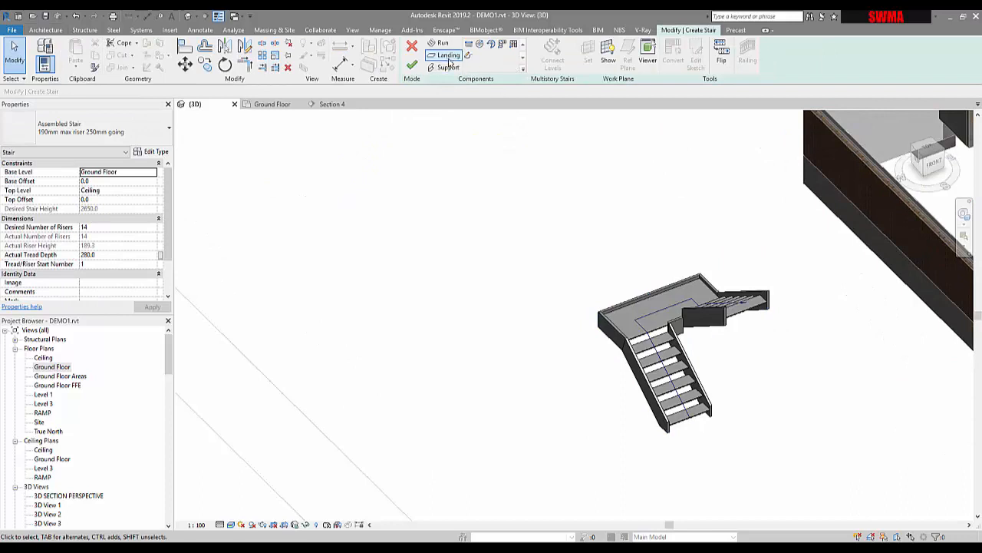
- Try the Landing tool on the upper run, and try to place supports along the landing's two side edges
click(449, 57)
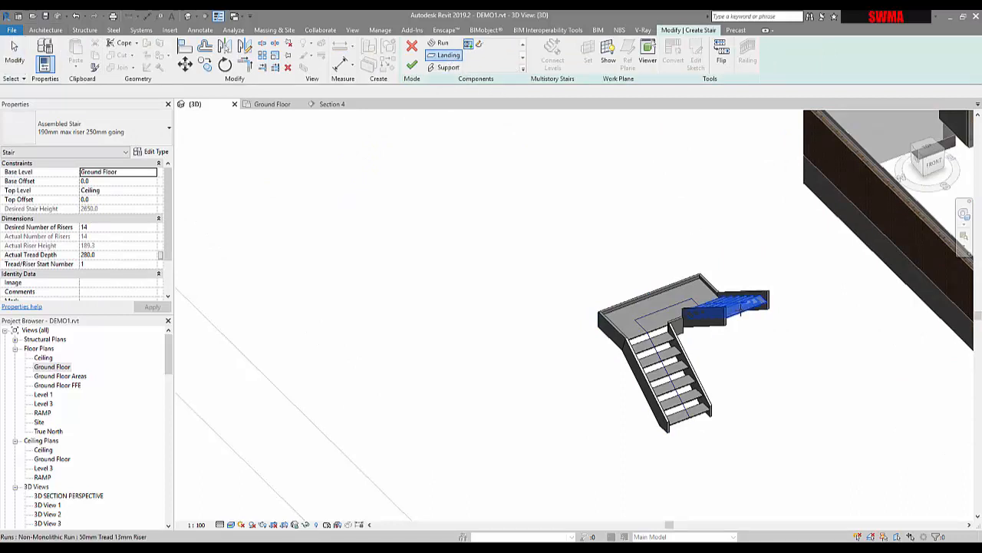
click(762, 307)
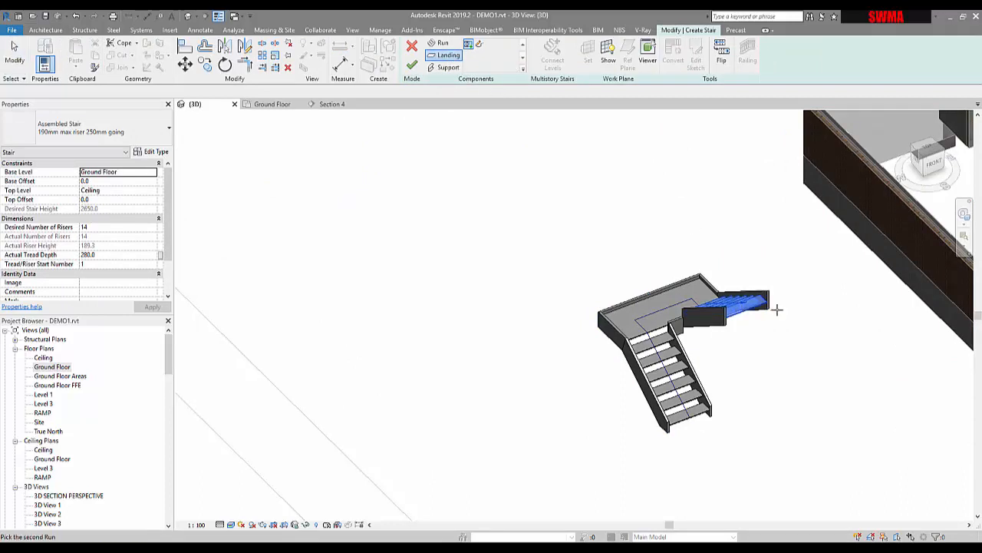
click(448, 67)
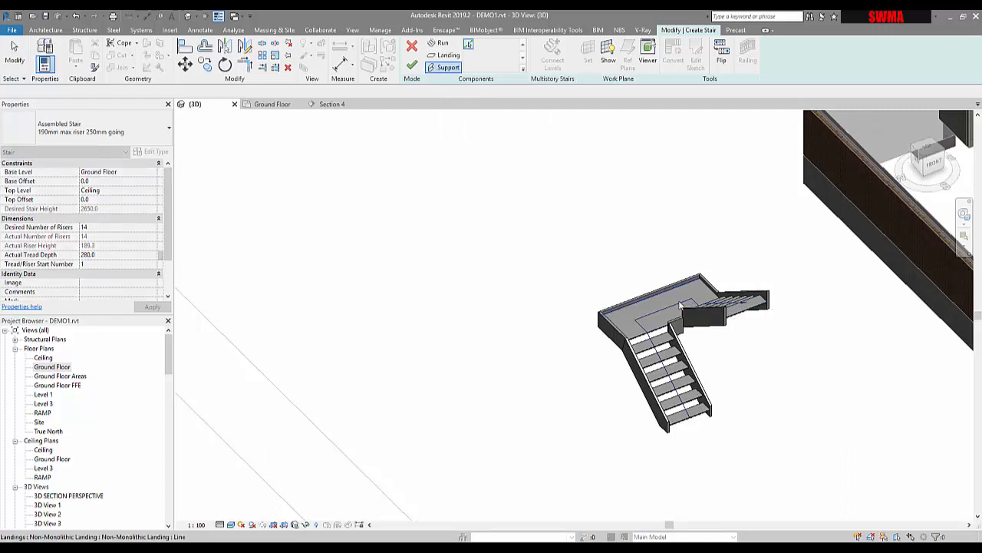
shift+middle_drag(717, 297, 717, 301)
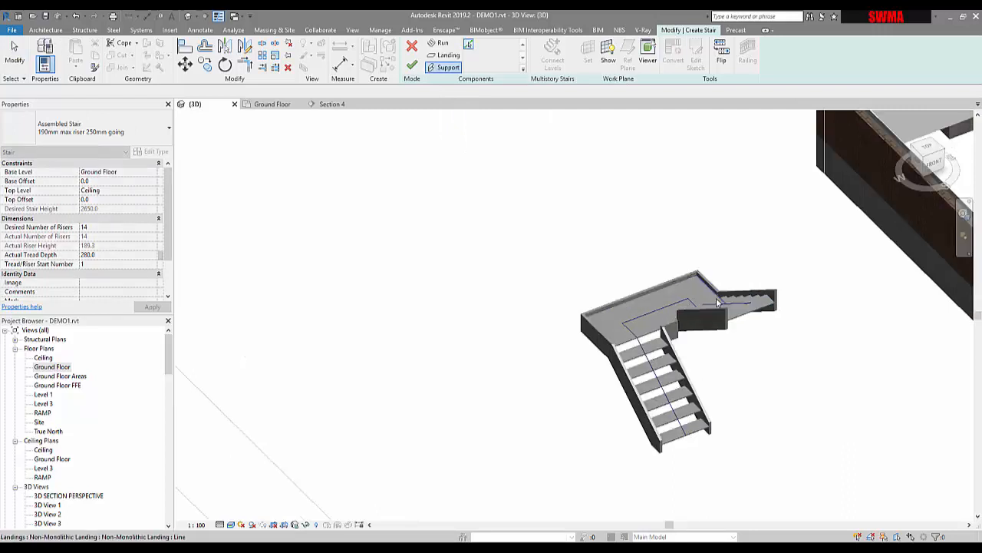
scroll(715, 300, up, 4)
click(716, 301)
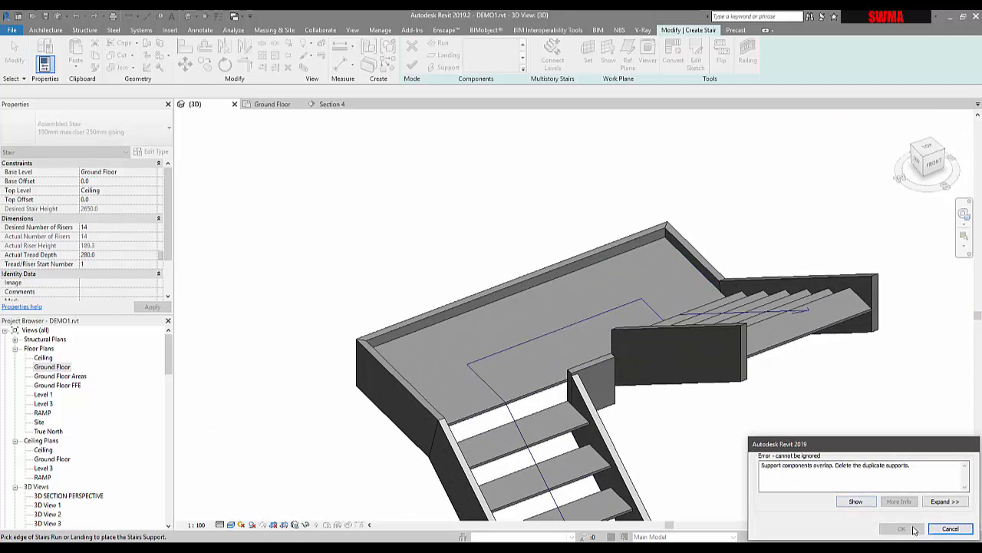
click(941, 531)
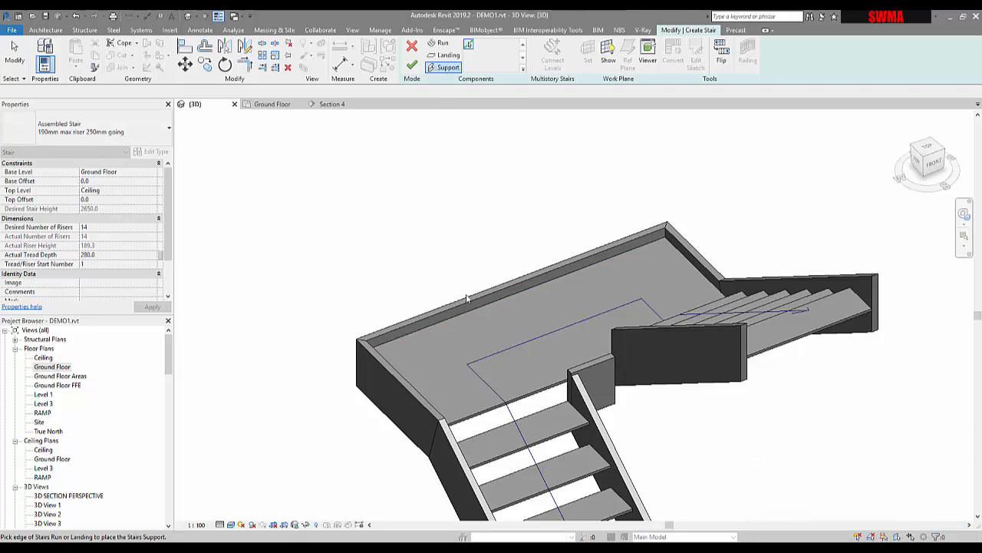
click(391, 369)
click(951, 530)
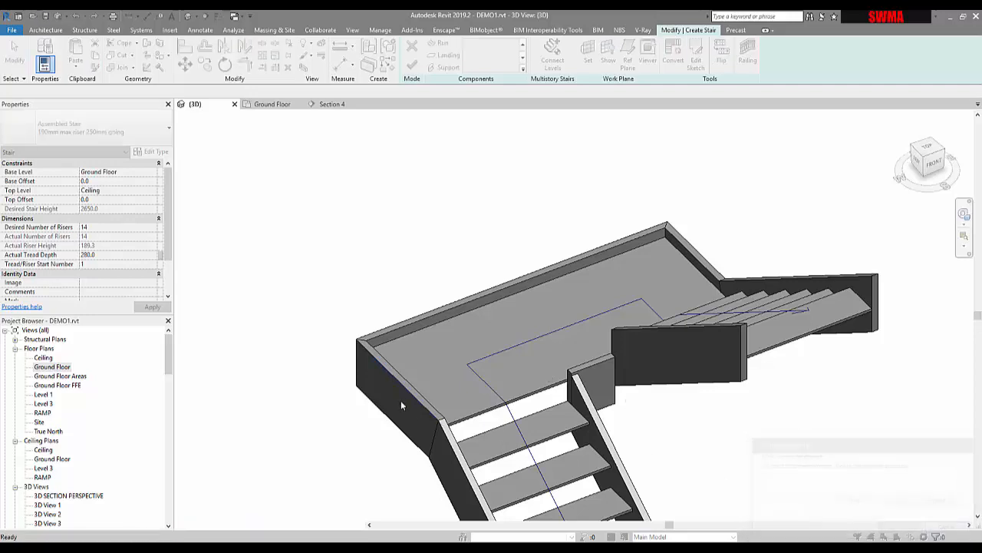
- View the stair from its left side and set the 3D view's visual style to Wireframe
scroll(400, 400, down, 2)
shift+middle_drag(428, 407, 455, 320)
scroll(456, 337, down, 2)
middle_drag(453, 383, 260, 517)
shift+middle_drag(427, 322, 375, 418)
middle_drag(769, 422, 485, 454)
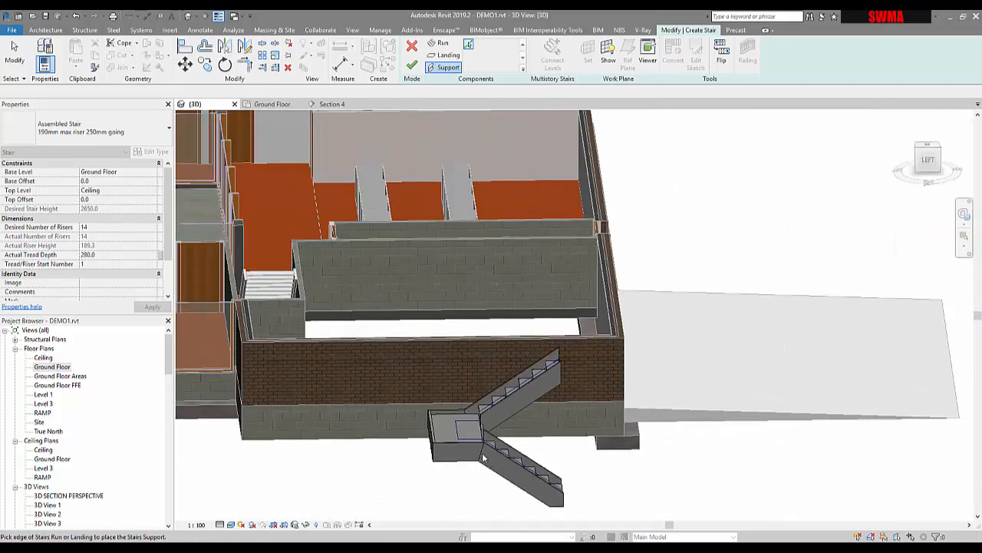
scroll(483, 456, up, 4)
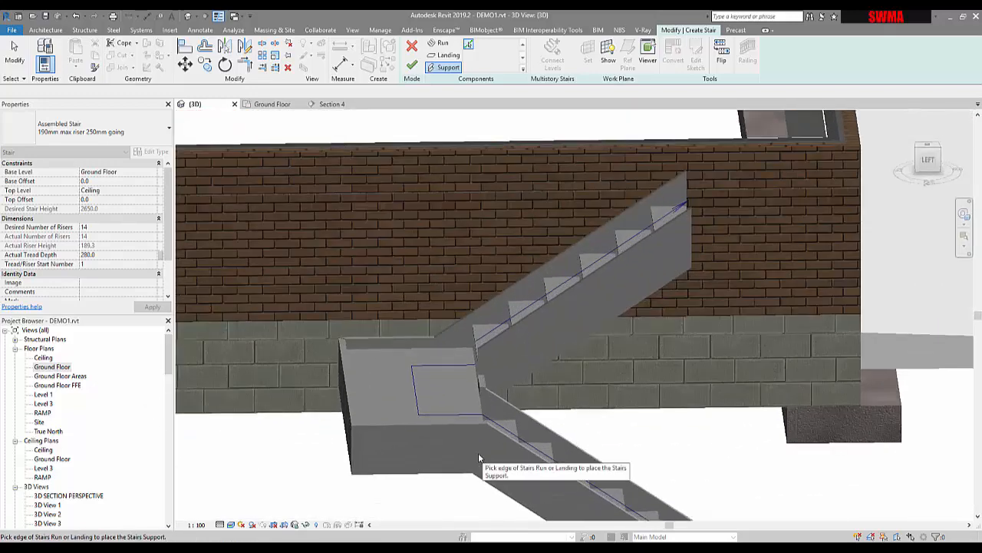
click(231, 524)
click(253, 463)
- Leave the Support tool and delete the upper run's stringer on the side facing the building
scroll(399, 315, up, 2)
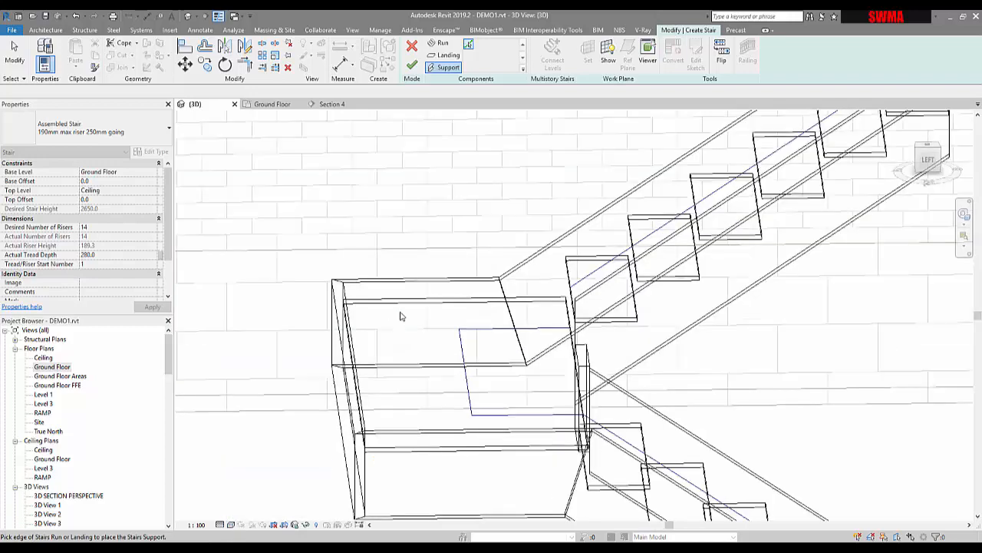
scroll(362, 285, down, 5)
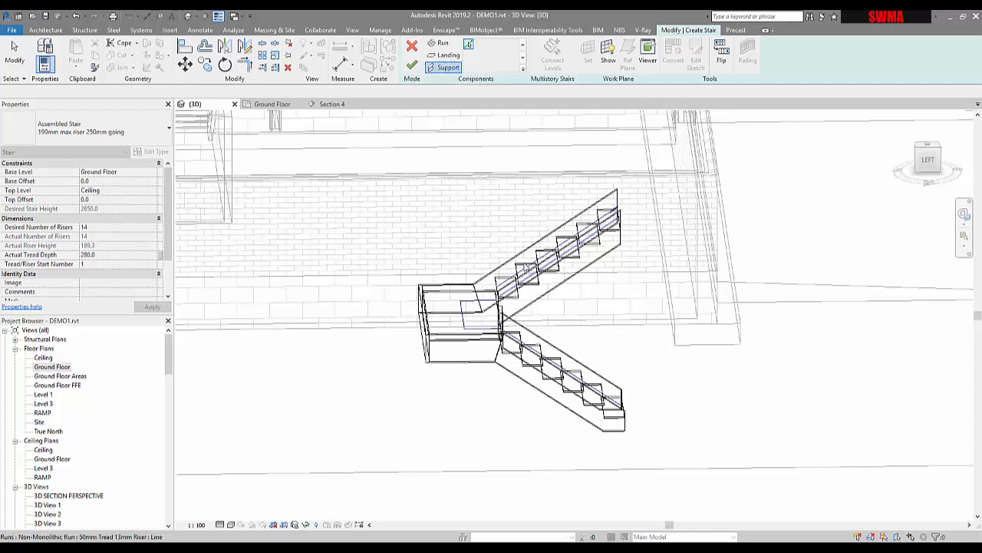
click(537, 244)
key(Escape)
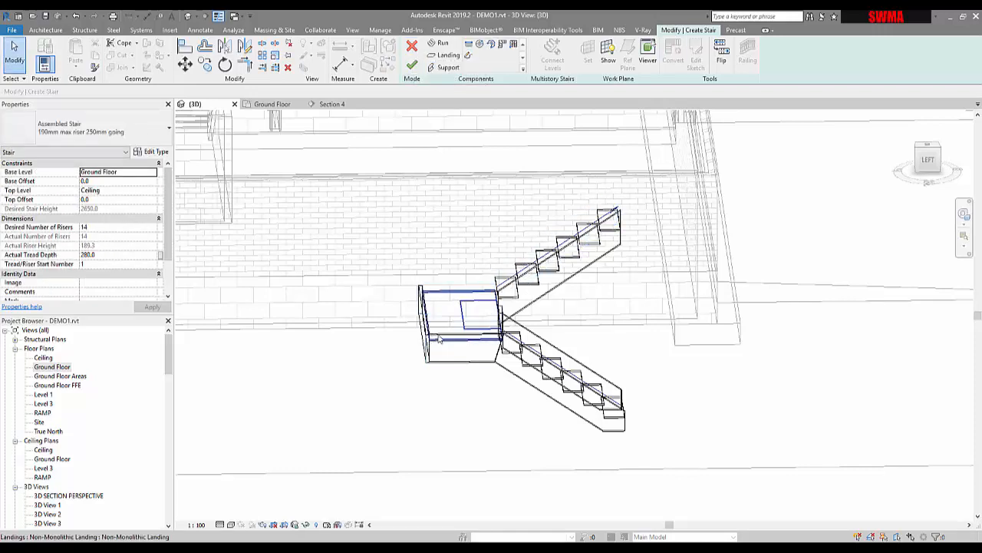
- Set the 3D view's visual style to Hidden Line
click(230, 525)
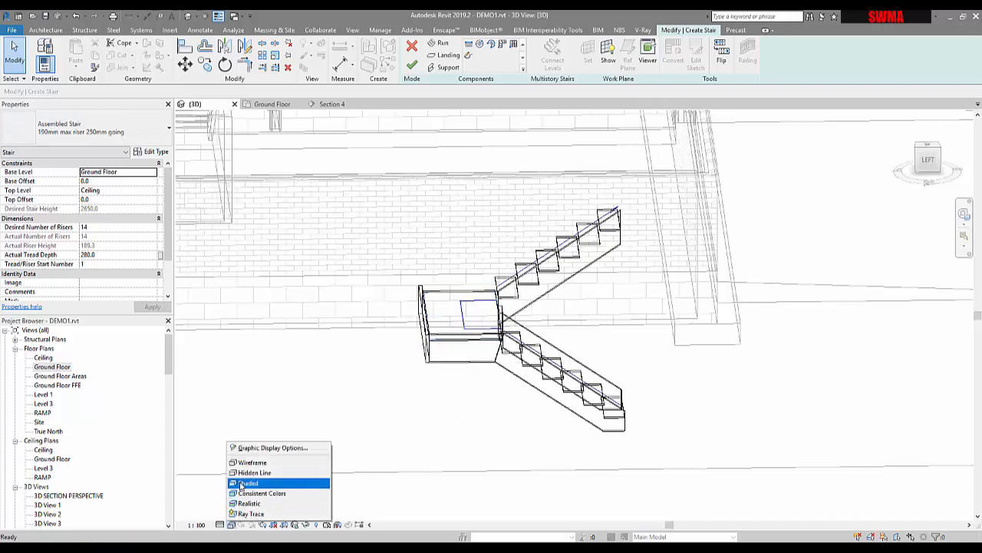
click(245, 479)
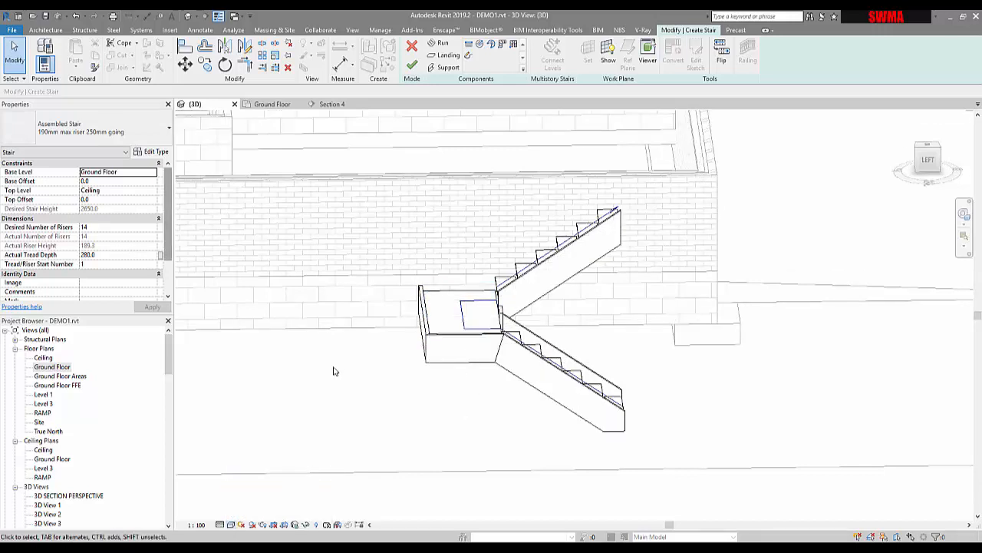
- Delete the stringers on the lower run's outer side and around the landing's outer edges
scroll(333, 372, down, 3)
scroll(153, 253, down, 2)
scroll(395, 350, down, 1)
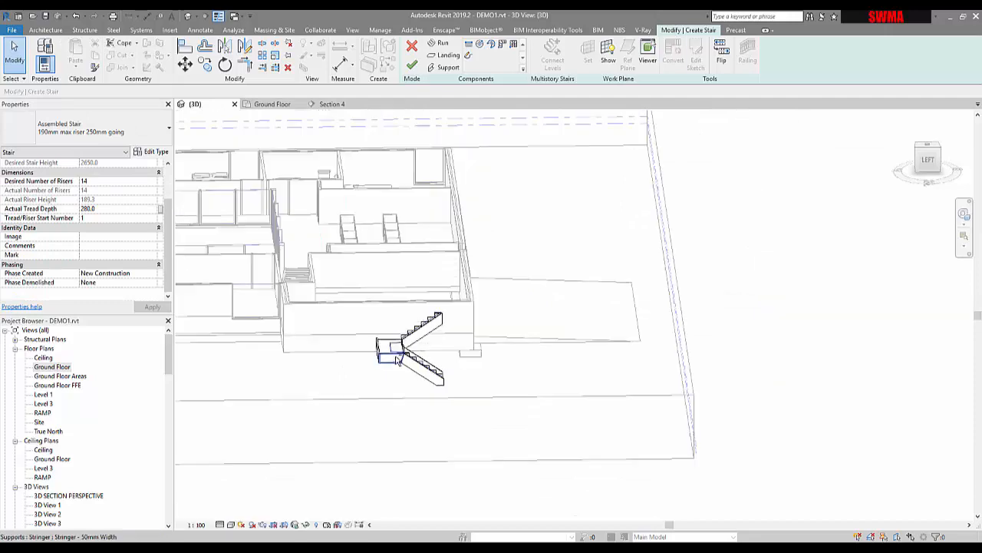
shift+middle_drag(396, 353, 522, 375)
scroll(516, 374, up, 2)
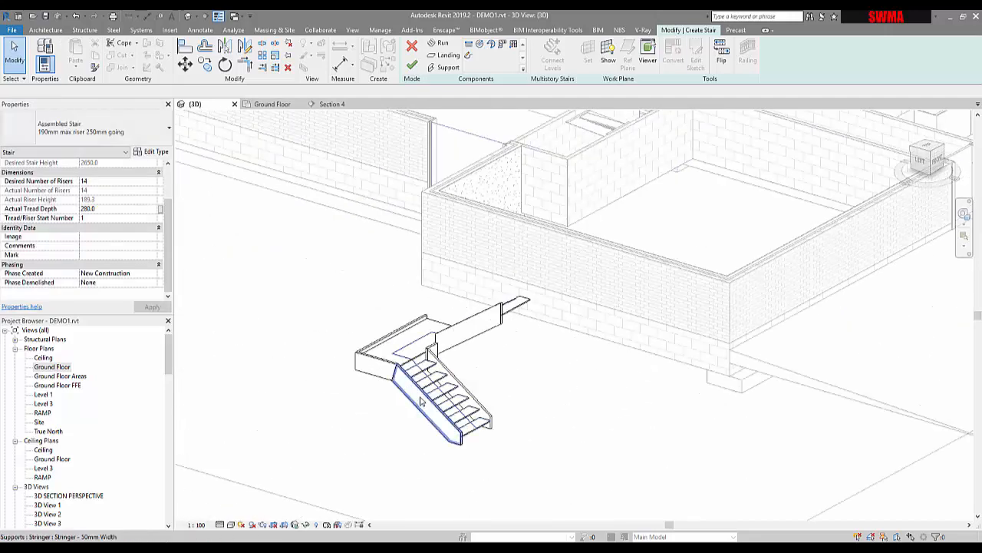
click(405, 388)
ctrl+click(372, 361)
key(Tab)
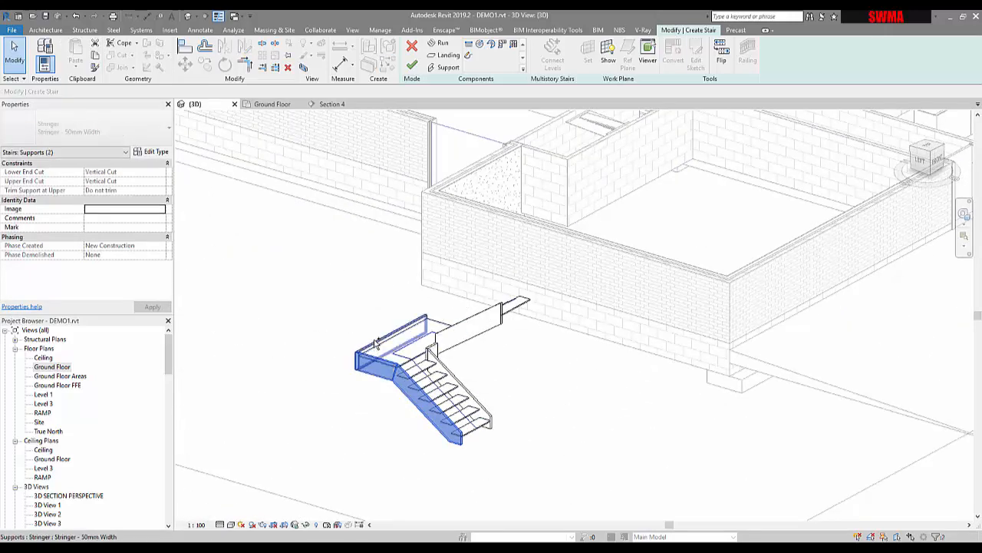
key(Delete)
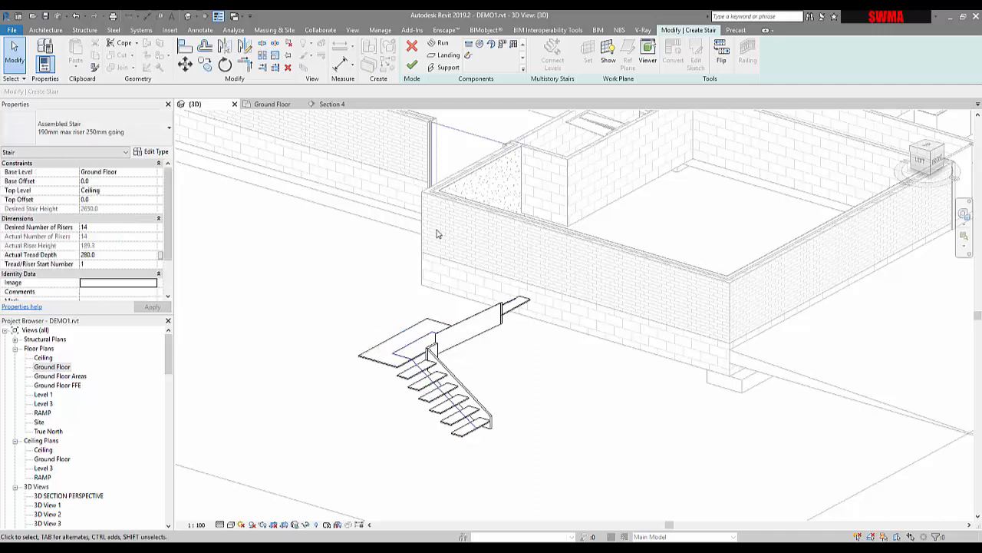
- Place new supports along the lower run's outer edge and the adjoining outer edge of the landing
click(446, 69)
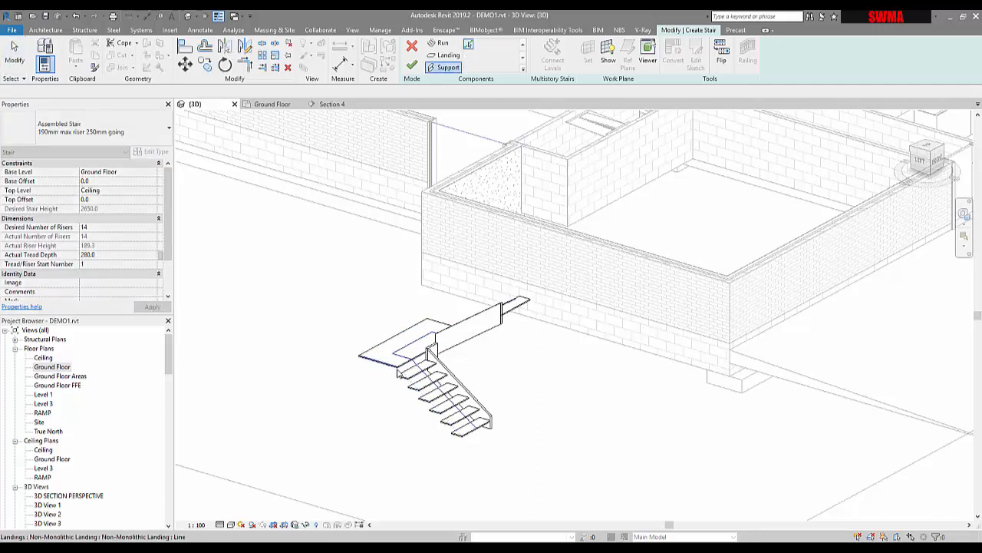
click(401, 373)
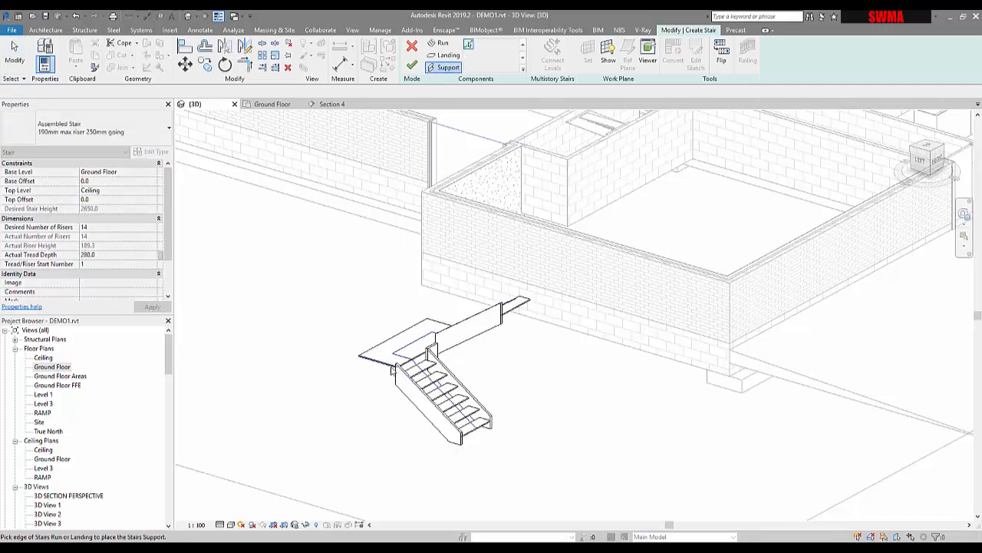
click(380, 359)
key(Escape)
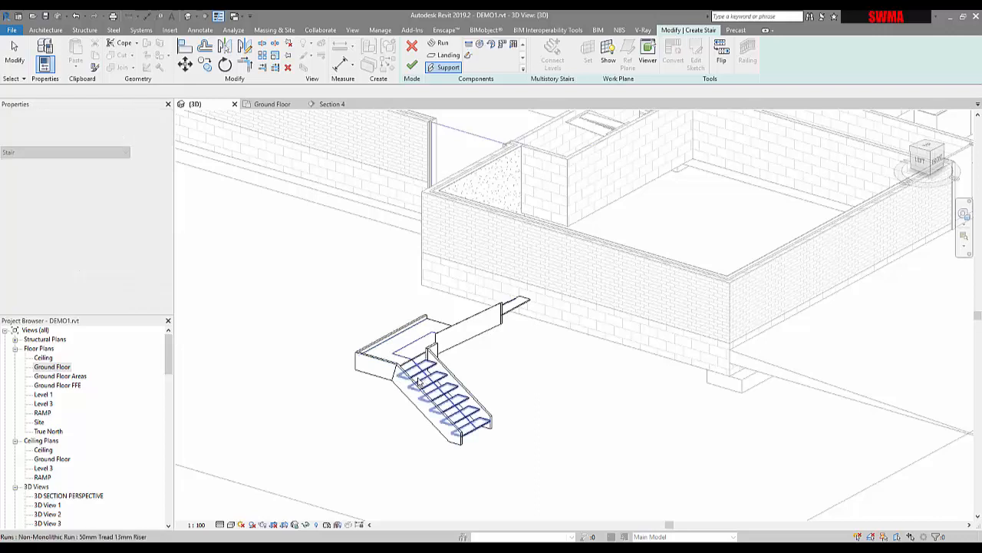
- Set the section profile of the lower run's outer stringer type to C-Channel-Profile : C250X30
click(399, 392)
click(399, 392)
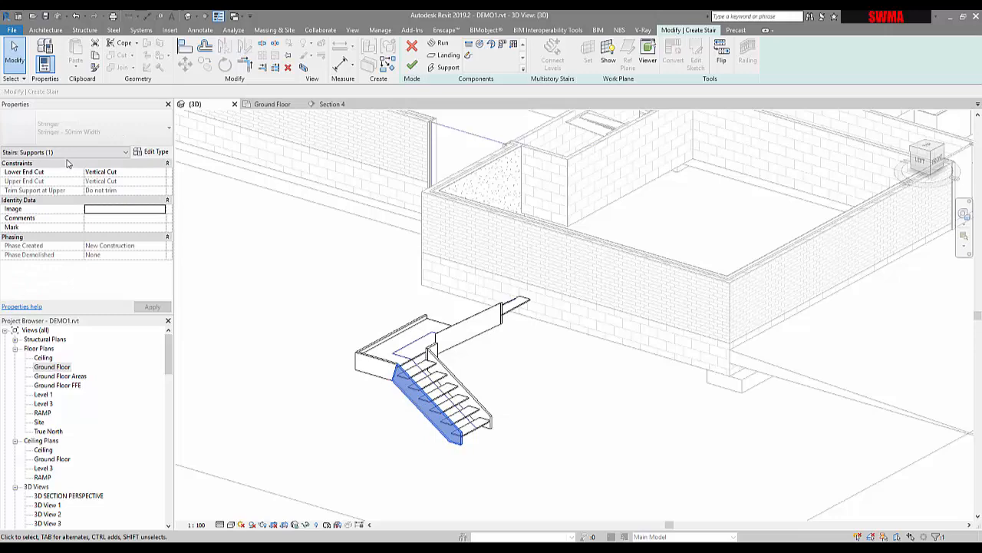
click(155, 154)
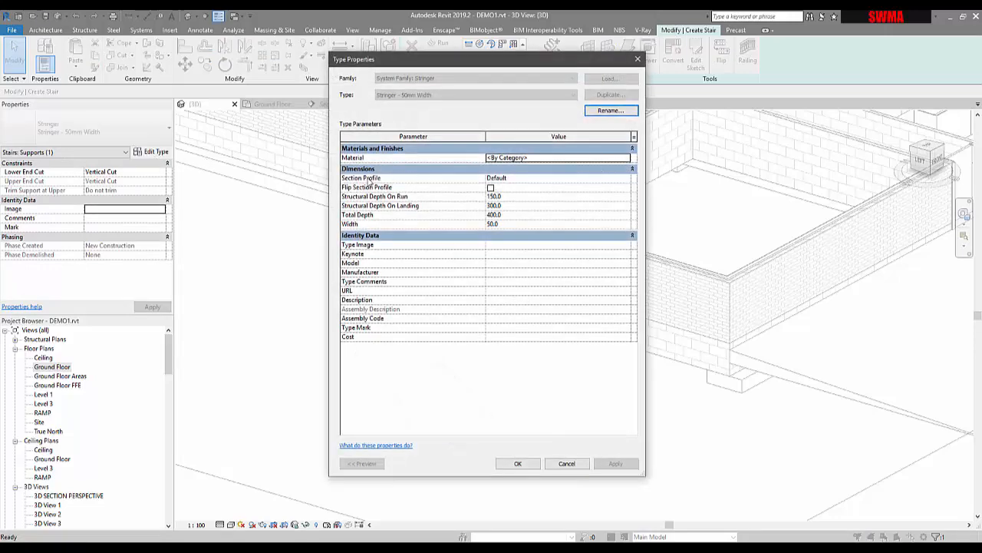
click(627, 178)
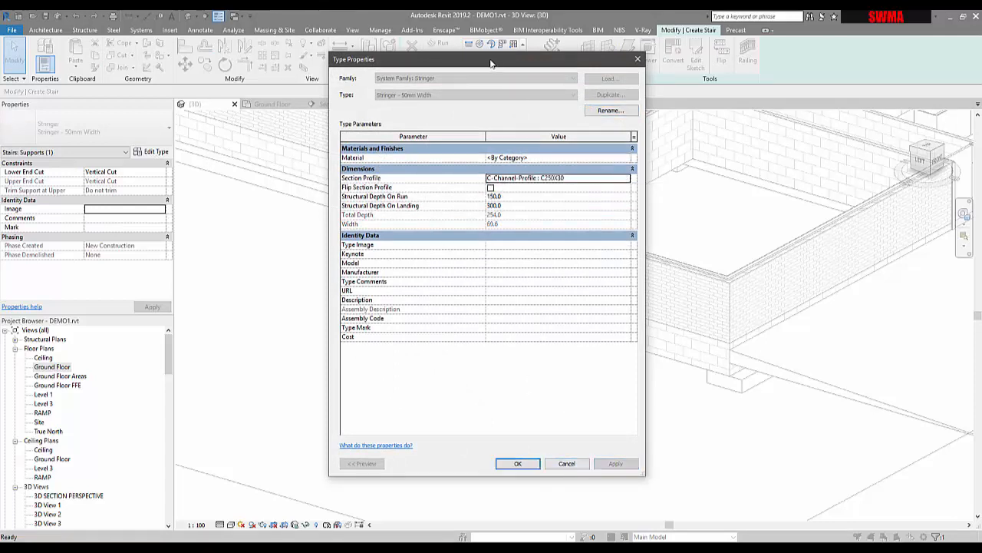
drag(491, 63, 701, 66)
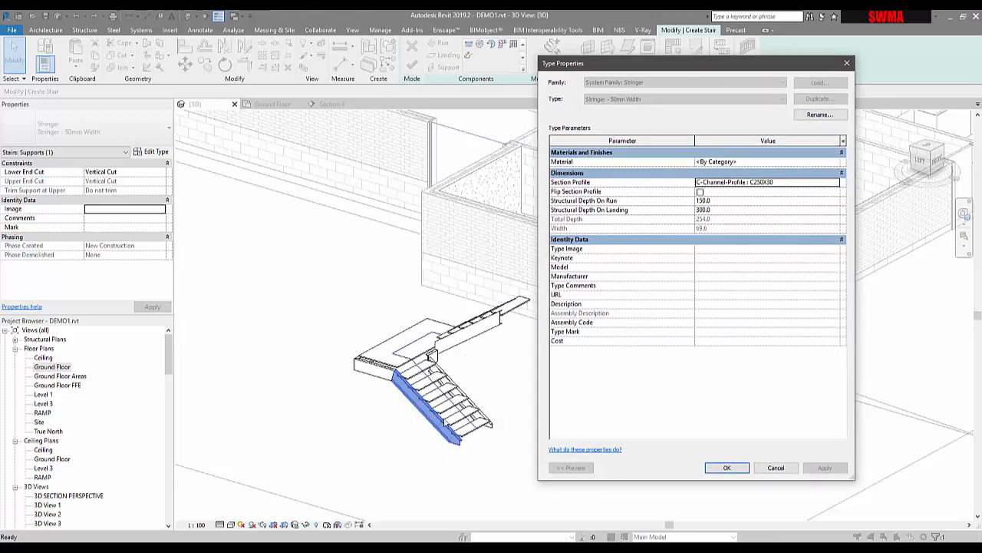
click(775, 468)
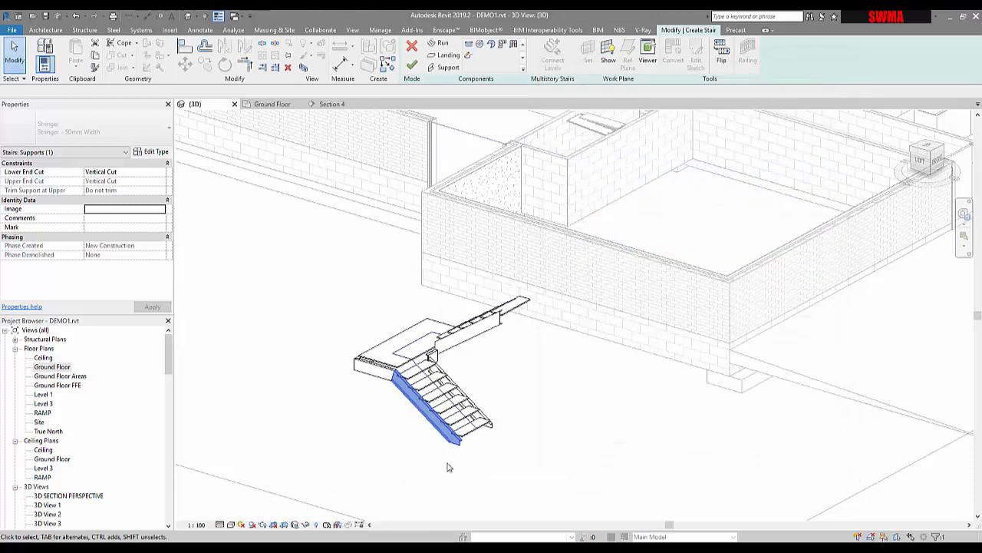
- Turn on Flip Section Profile for the stringer type and set its Structural Depth On Run to 0
scroll(441, 430, up, 5)
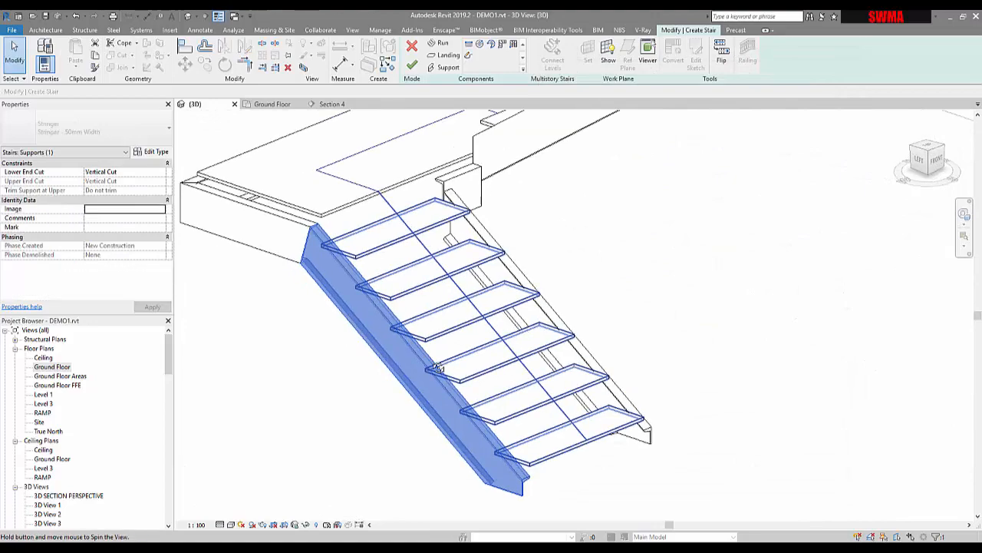
shift+middle_drag(437, 369, 441, 308)
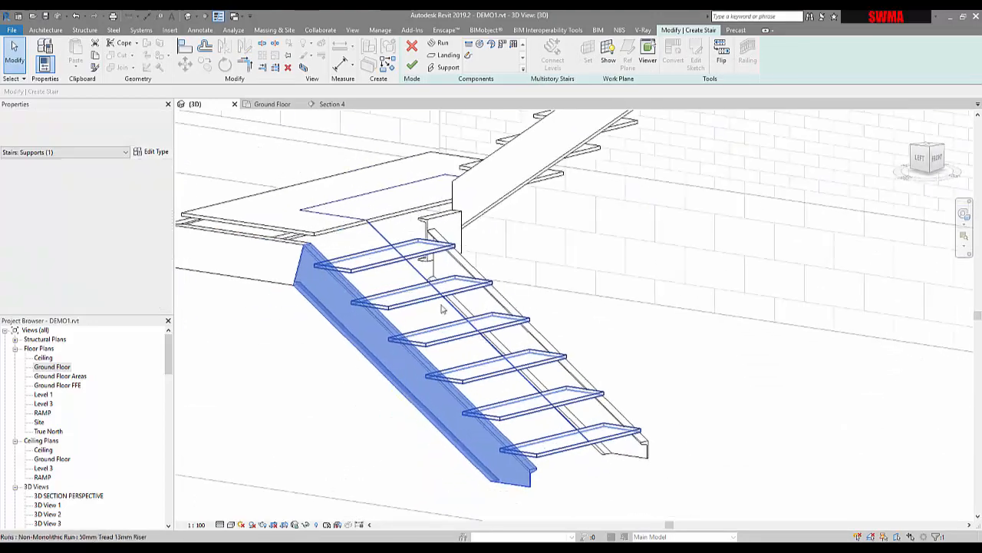
click(139, 153)
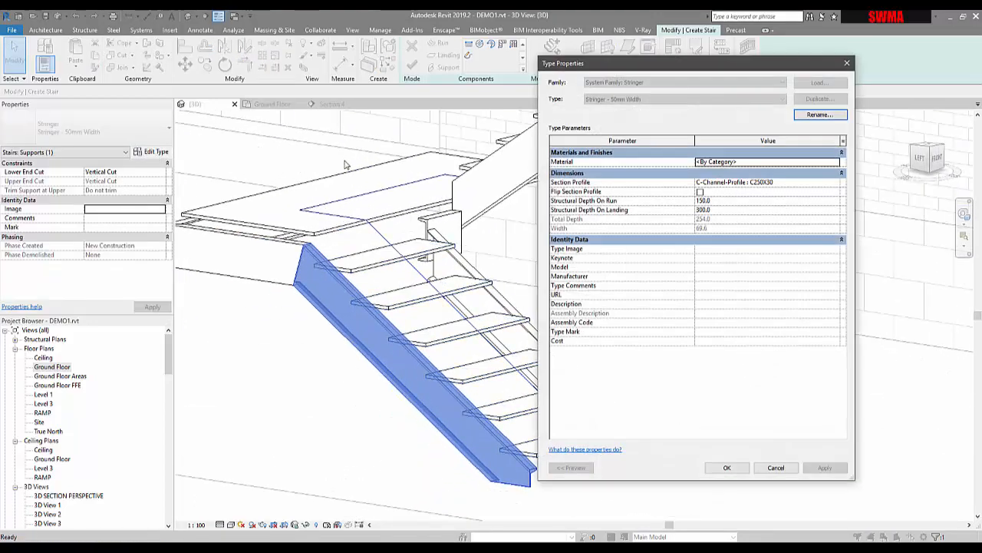
click(700, 192)
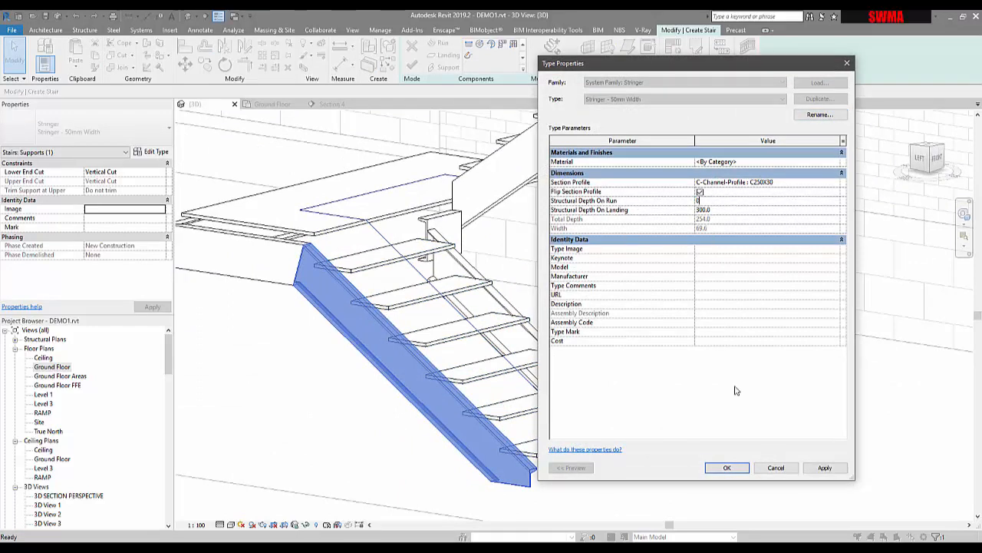
click(825, 469)
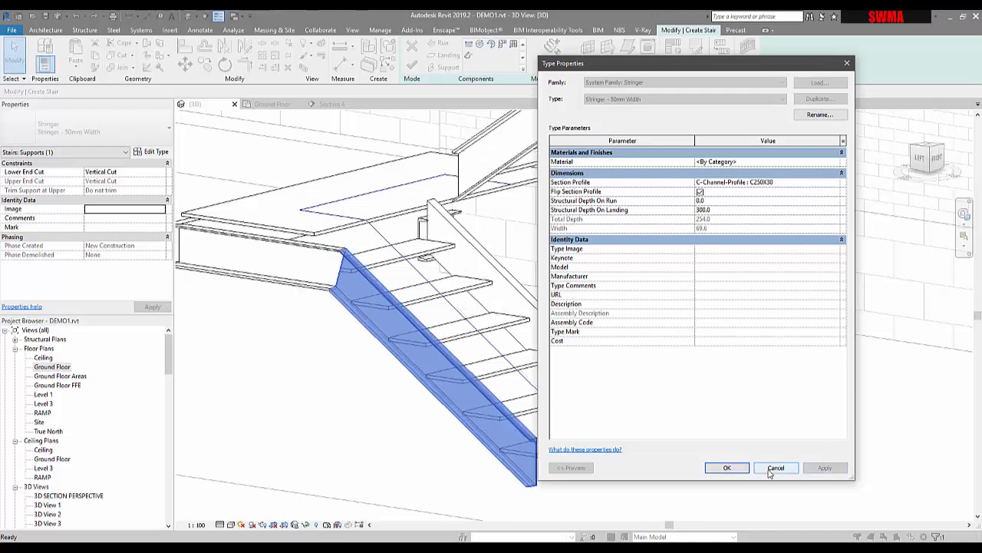
click(729, 468)
click(406, 471)
- Delete the short stringer on the landing's inner edge between the two runs
shift+middle_drag(406, 471, 413, 440)
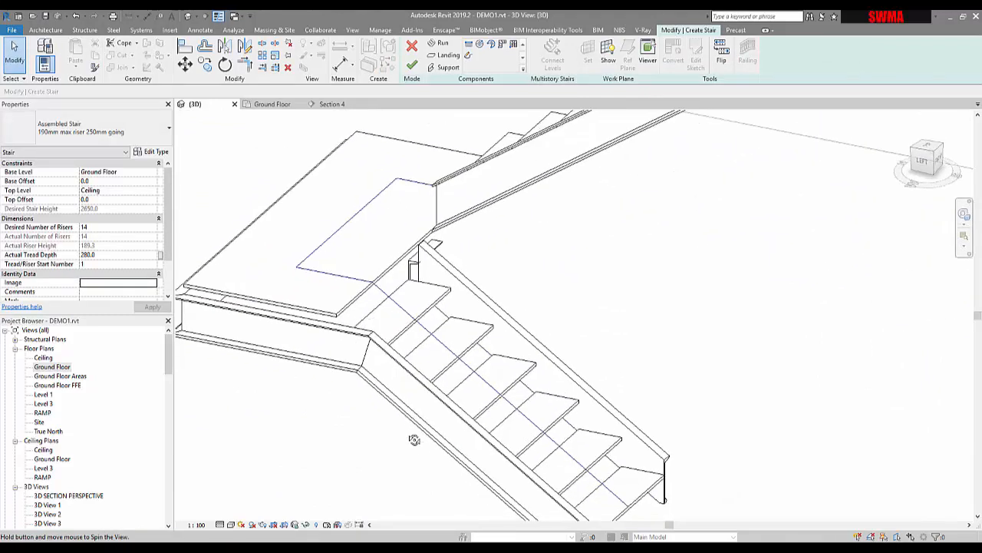
click(414, 270)
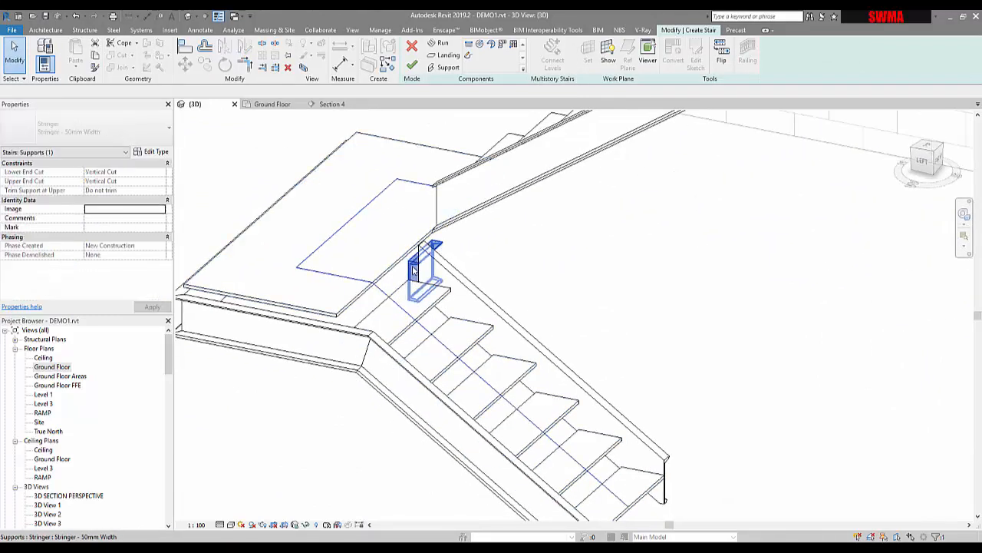
key(Delete)
- Place a support along the landing's open end edge below the upper run
scroll(427, 290, down, 2)
shift+middle_drag(430, 295, 732, 284)
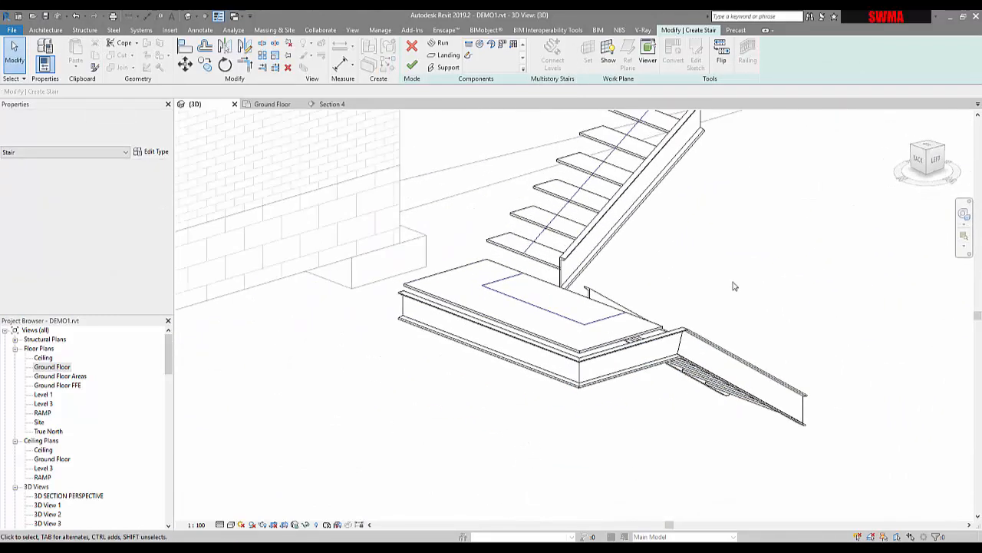
click(626, 340)
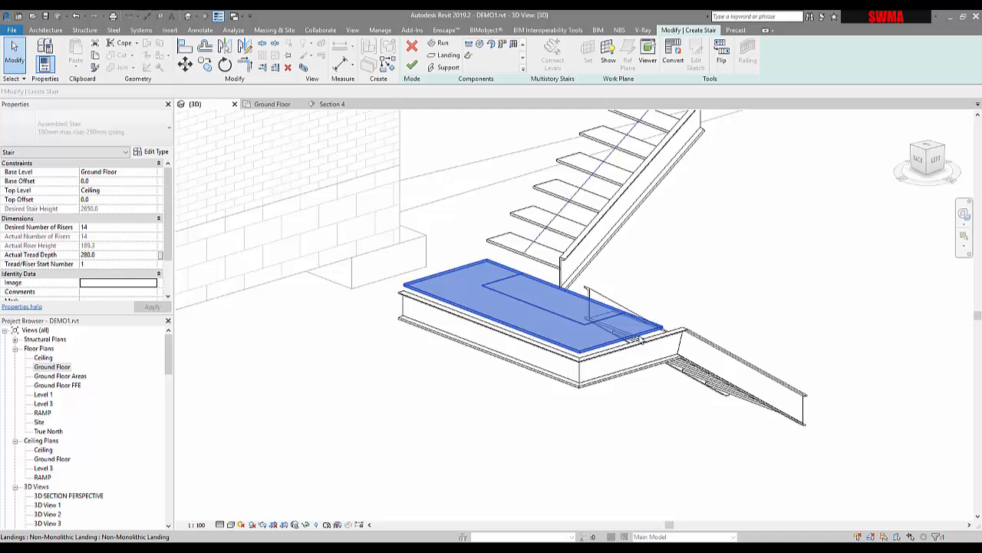
click(637, 359)
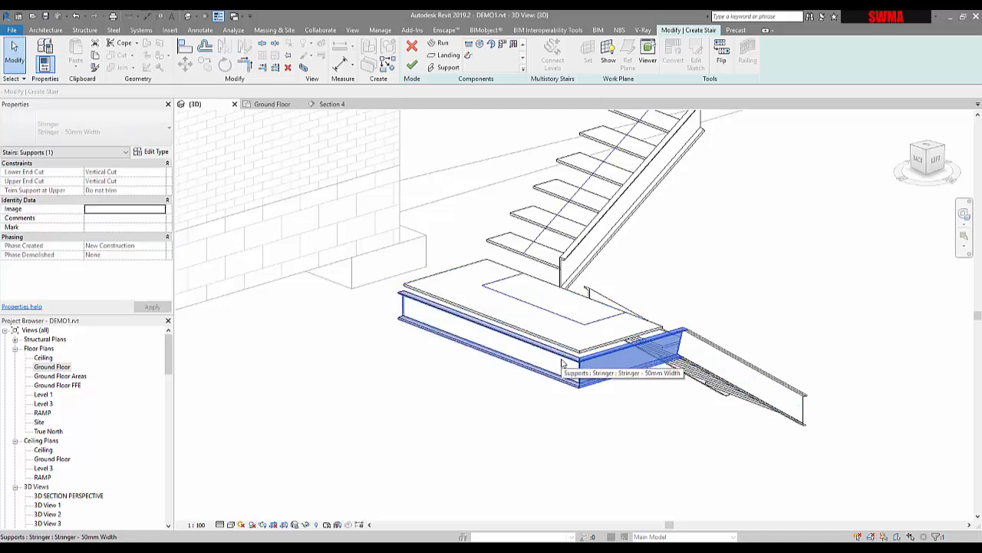
shift+middle_drag(561, 363, 584, 343)
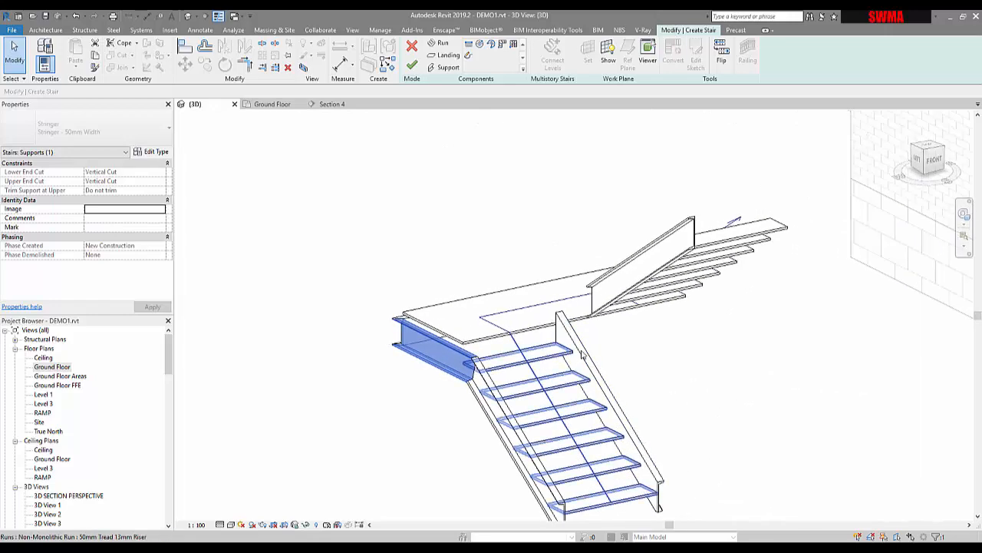
click(583, 356)
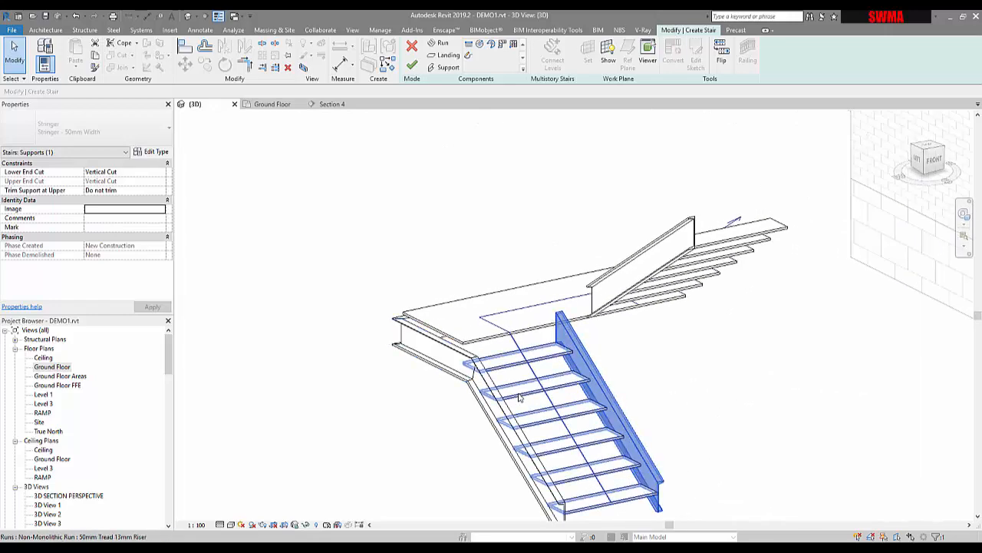
click(463, 376)
shift+middle_drag(462, 376, 482, 206)
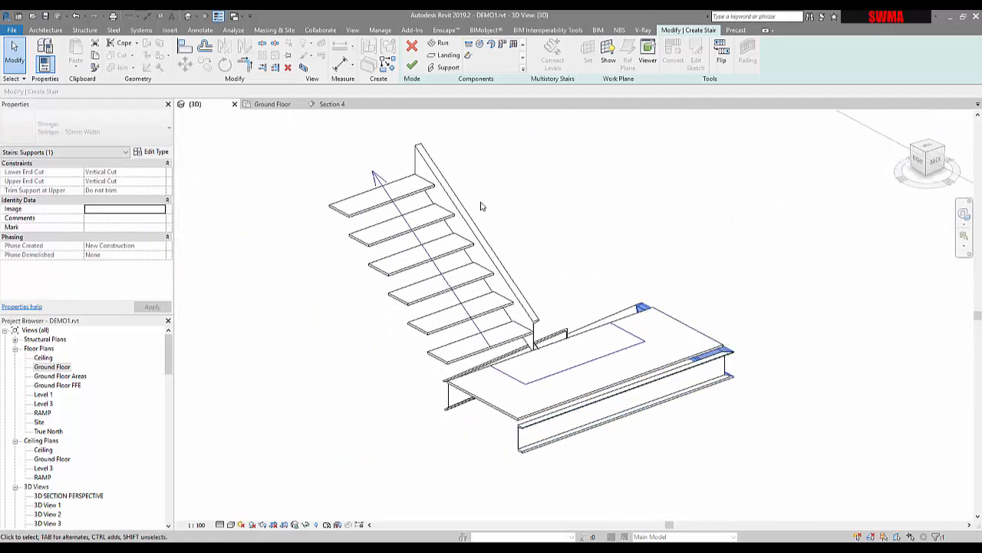
click(448, 68)
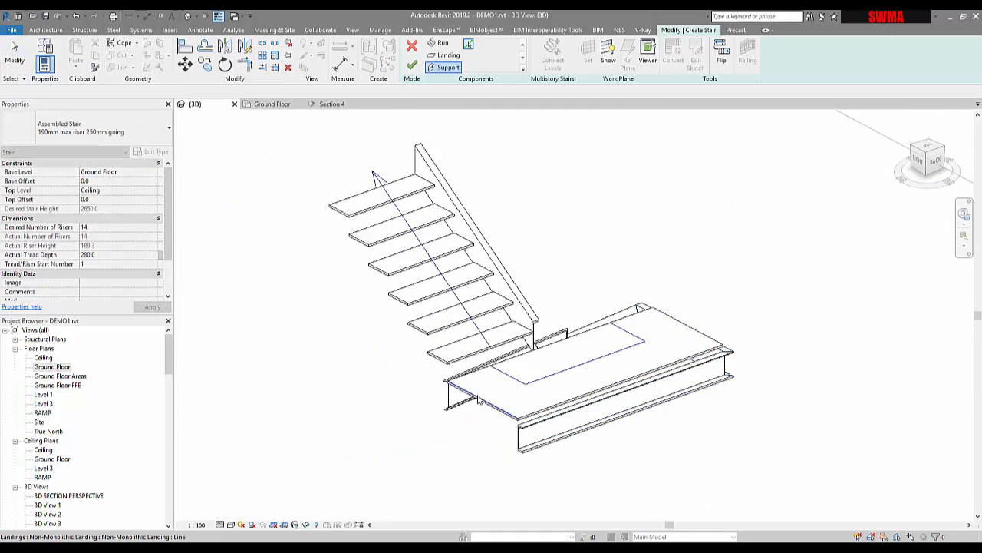
click(452, 373)
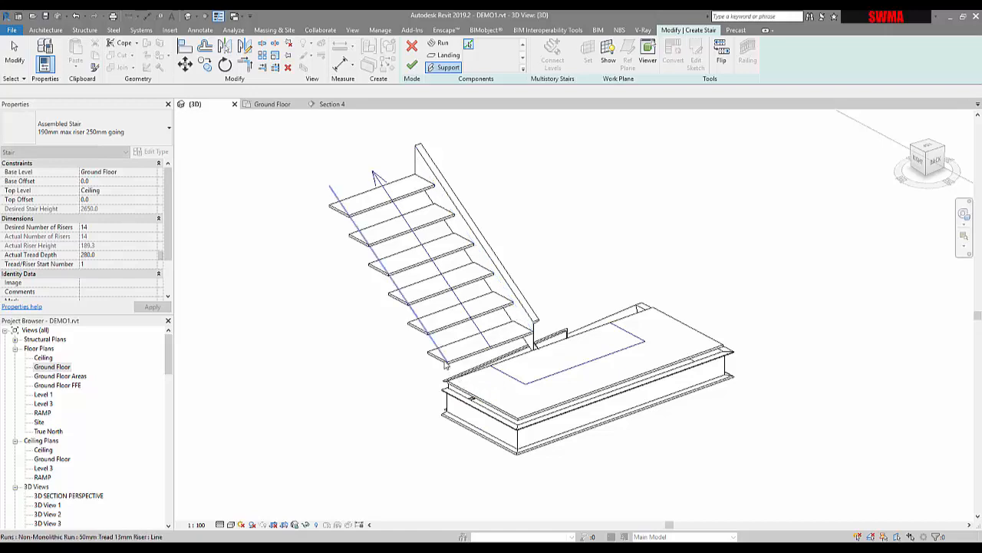
- Check the type properties of the short stringer under the landing beside the lower run's inner stringer, and delete that stringer
shift+middle_drag(550, 360, 476, 324)
shift+middle_drag(546, 330, 453, 349)
middle_drag(751, 391, 561, 350)
scroll(561, 351, up, 2)
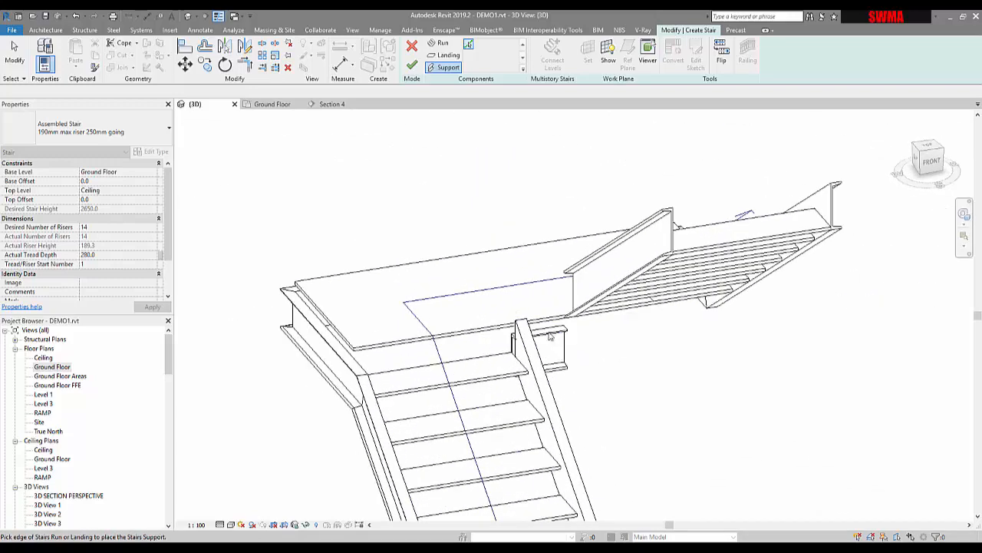
scroll(553, 361, up, 2)
key(Escape)
click(545, 341)
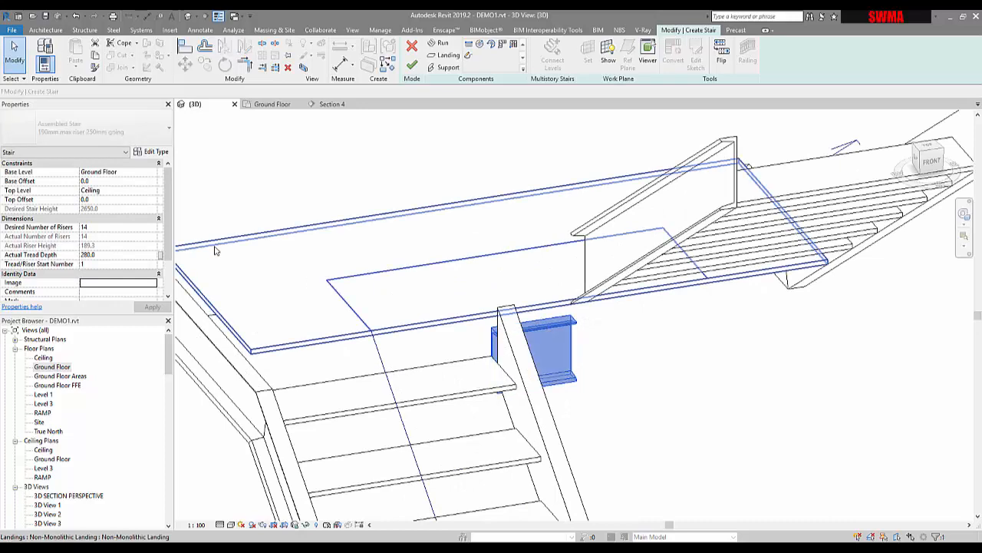
click(153, 153)
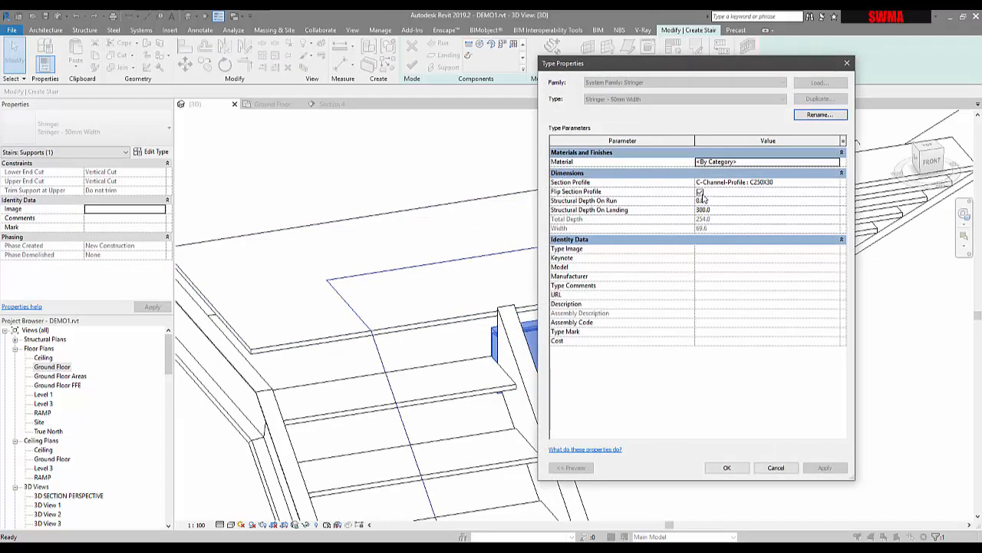
click(726, 469)
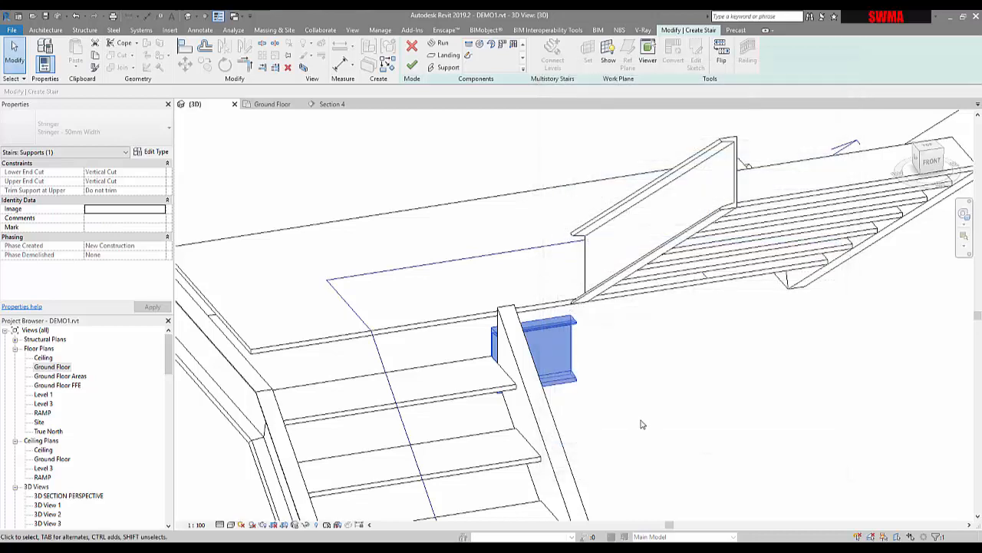
key(Delete)
- Set the Structural Depth On Run of the 50mm Width stringer type to 150, using the stringer along the landing's side
scroll(593, 331, down, 2)
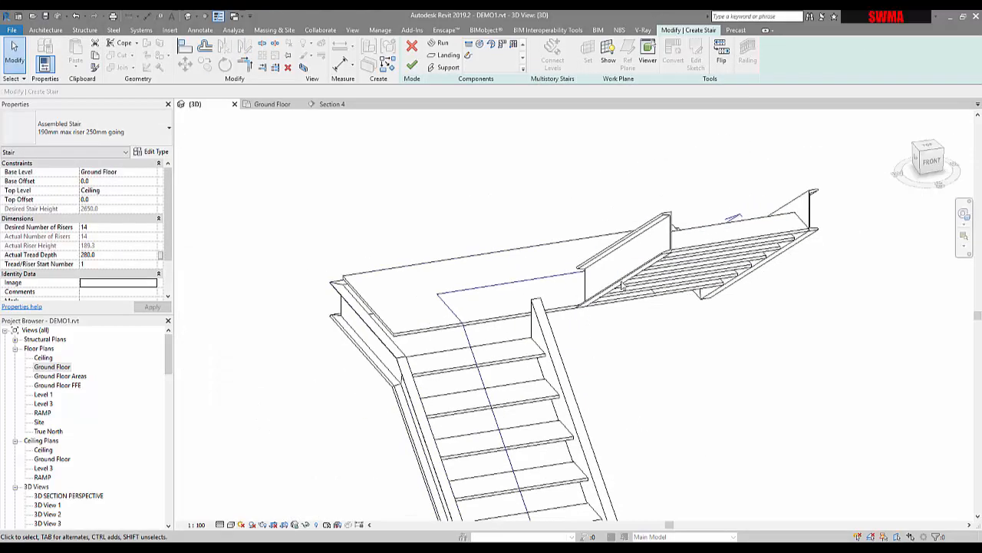
click(626, 280)
shift+middle_drag(668, 285, 799, 283)
scroll(798, 283, down, 2)
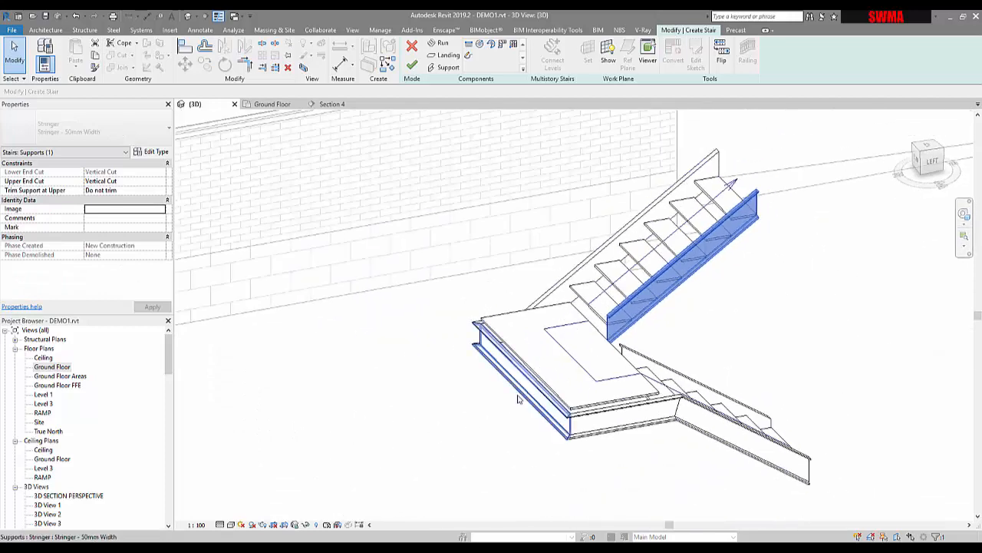
click(599, 415)
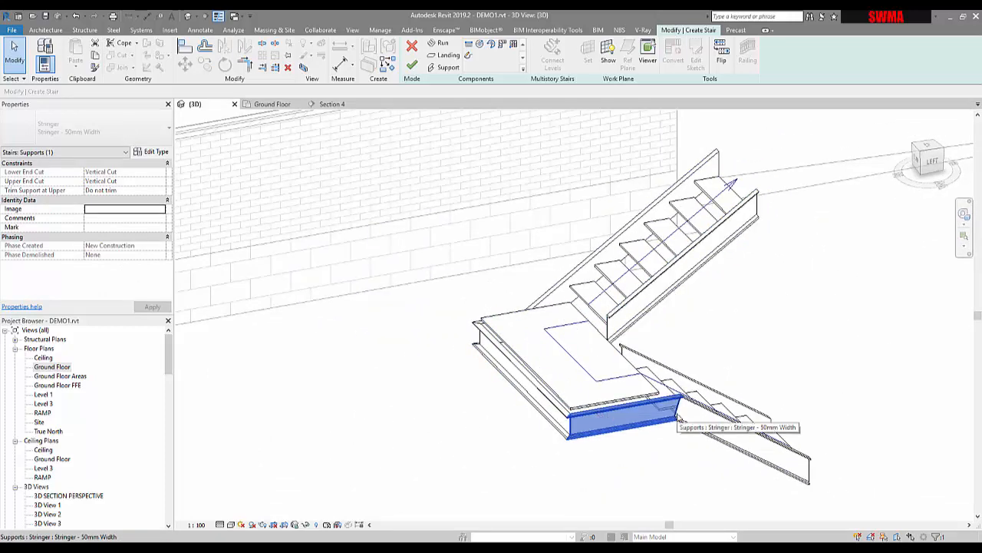
click(146, 155)
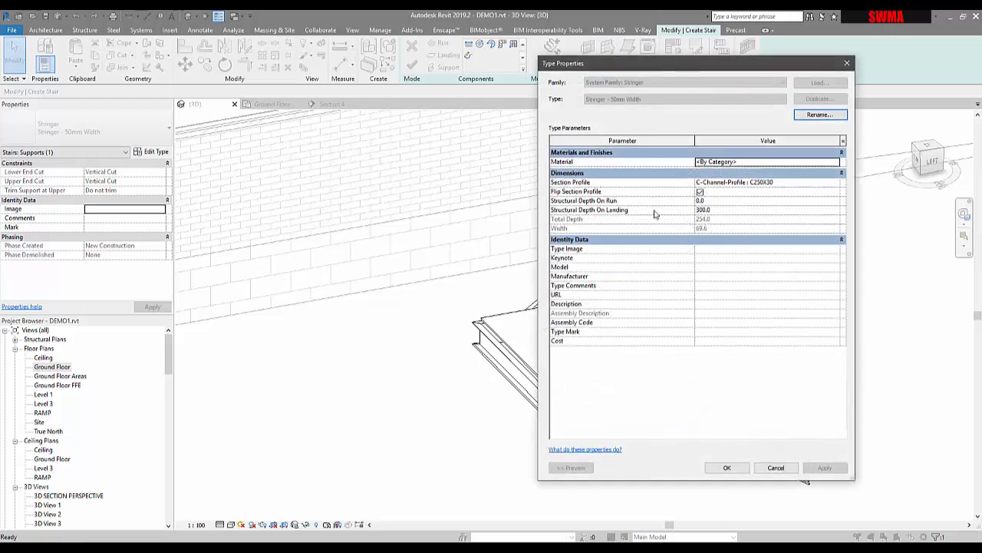
click(712, 202)
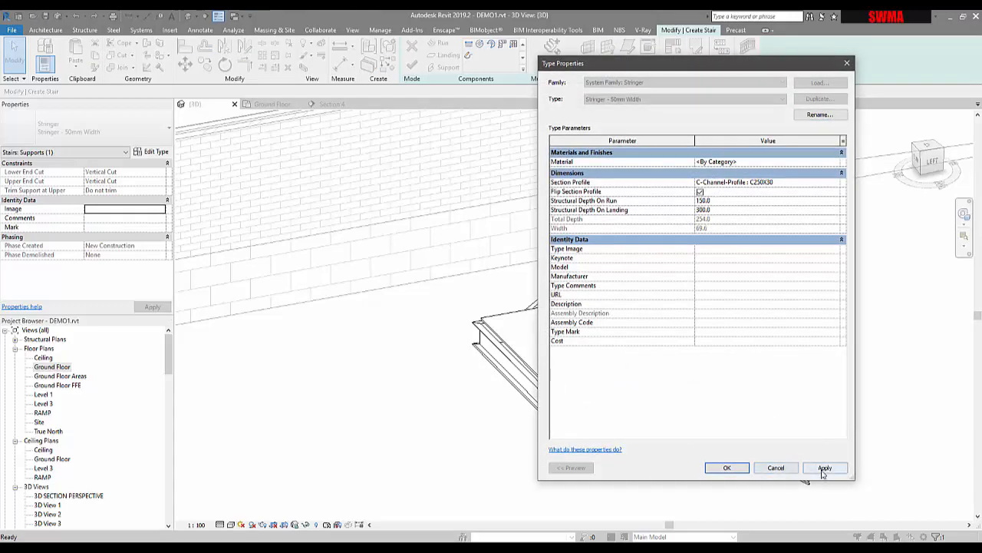
click(727, 468)
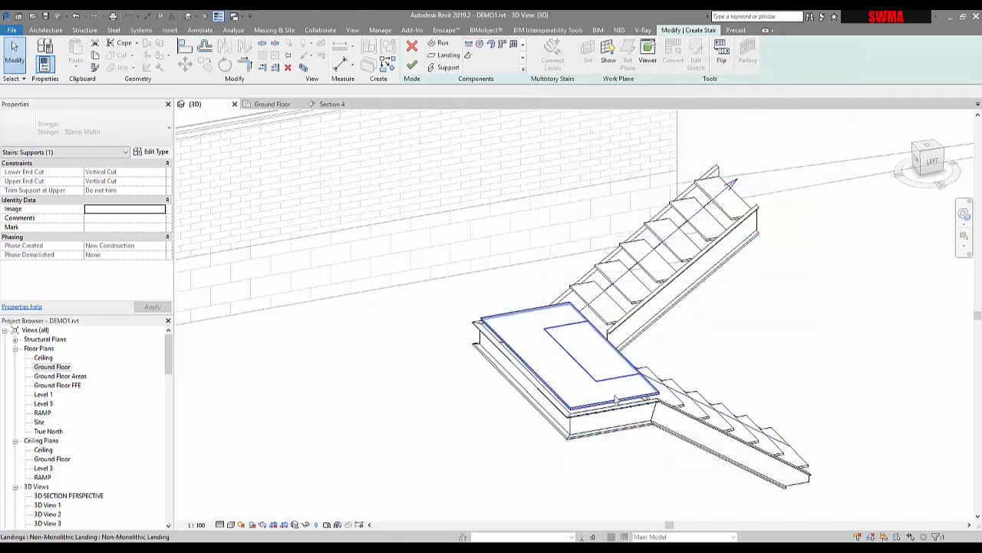
key(Escape)
- Examine how the stringers meet the landing and both runs from several angles, including the lower run's base
shift+middle_drag(616, 398, 520, 492)
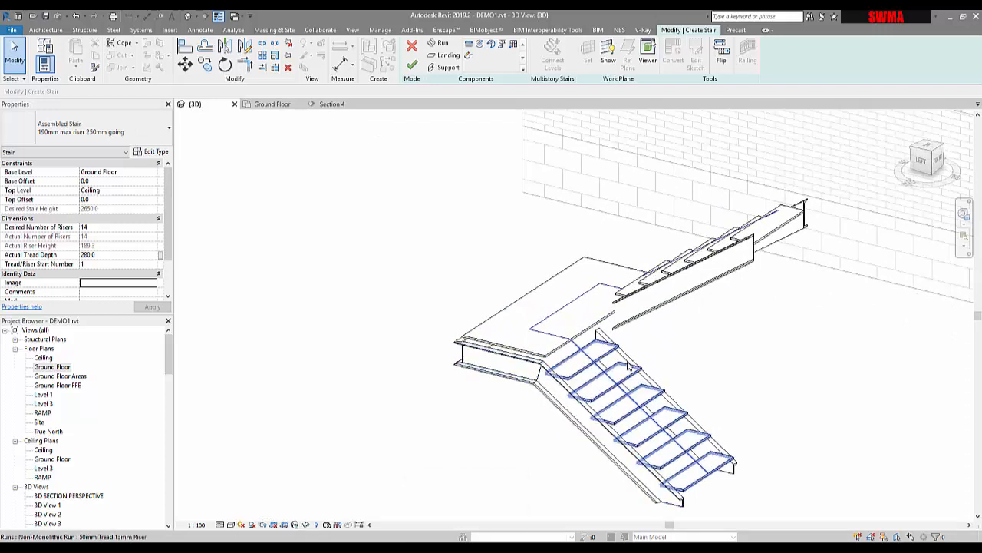
click(657, 316)
shift+middle_drag(655, 315, 691, 353)
middle_drag(674, 320, 576, 407)
scroll(575, 441, up, 3)
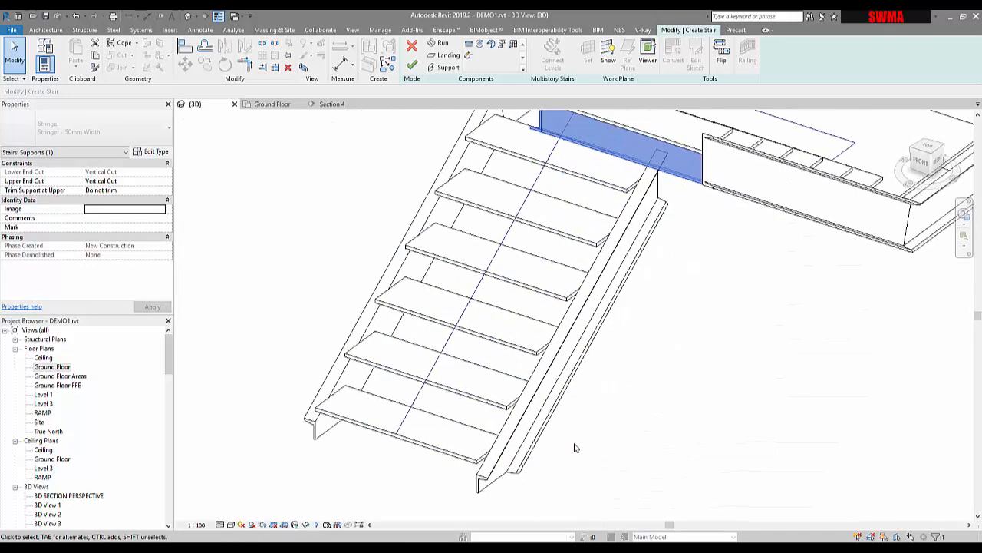
click(537, 448)
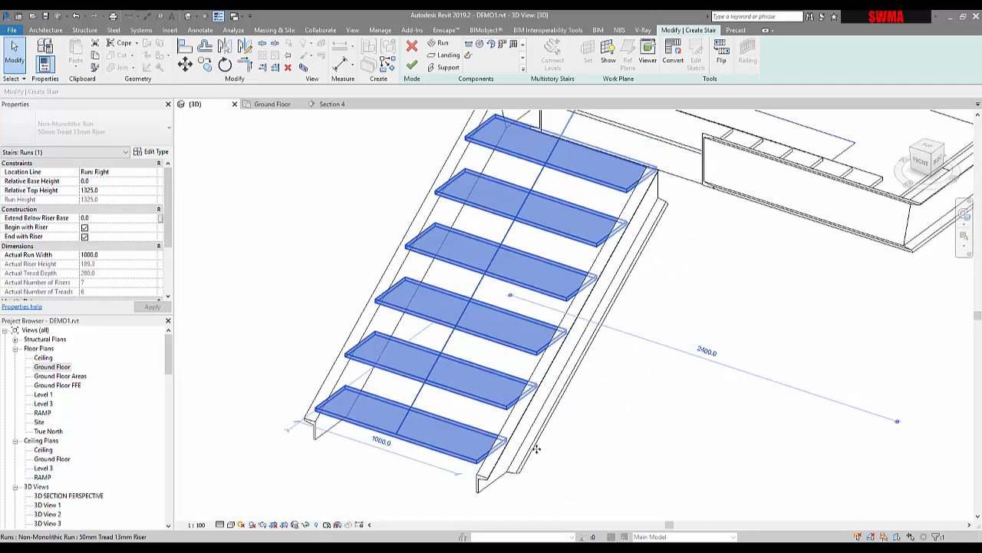
shift+middle_drag(641, 452, 770, 438)
scroll(770, 438, down, 5)
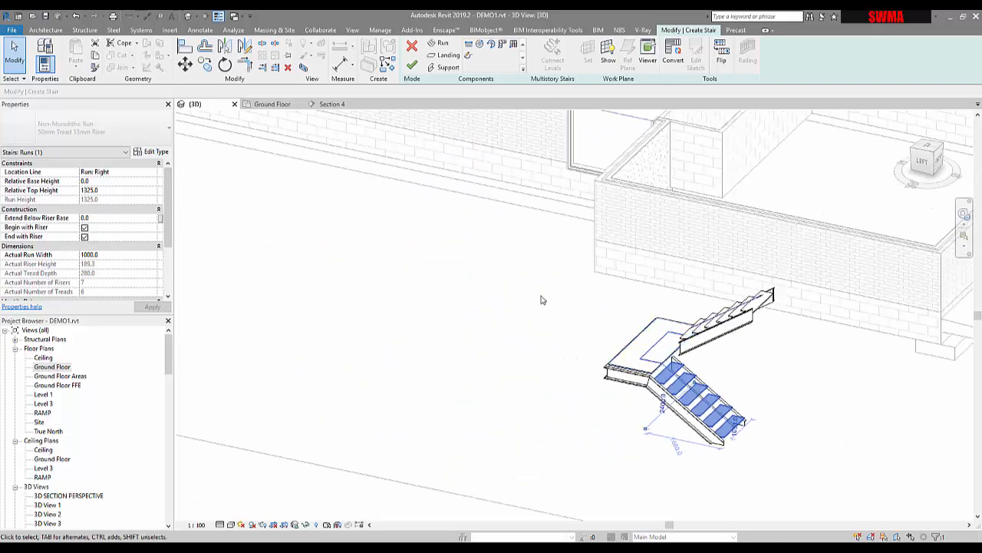
- Finish editing the two-run landing stair and delete the whole stair from the model
click(413, 65)
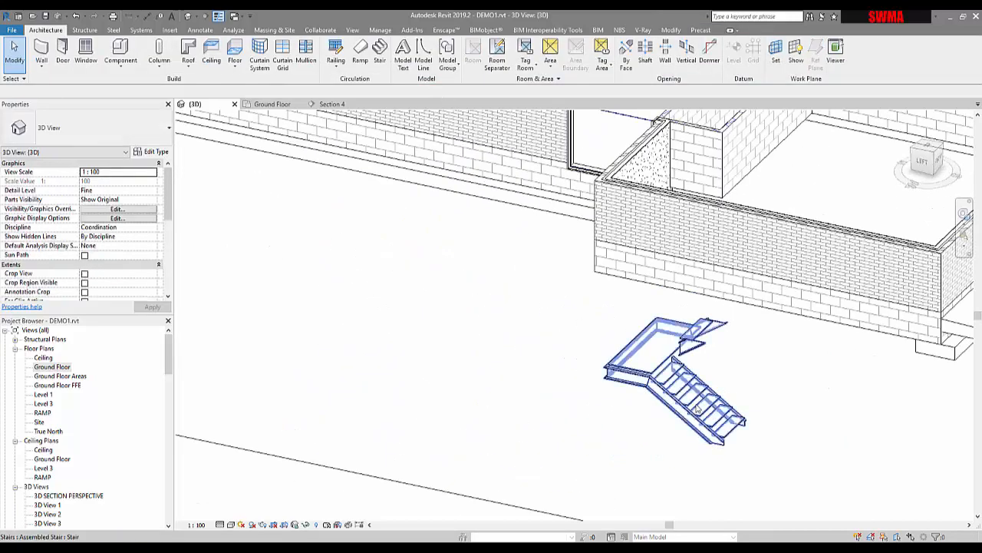
click(697, 410)
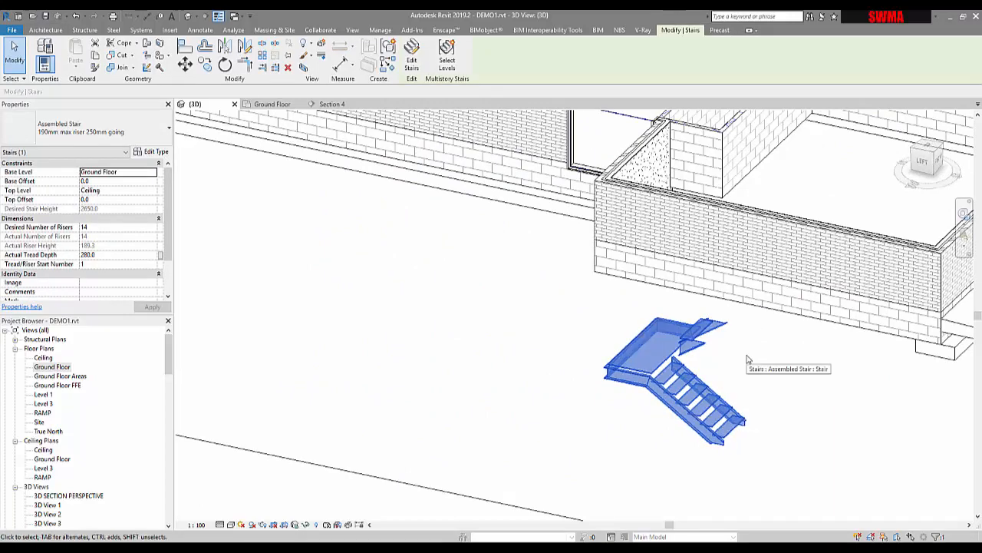
key(Delete)
- Examine the straight stair inside the building beside the workshop in the 3D view
shift+middle_drag(816, 355, 580, 430)
middle_drag(870, 370, 461, 346)
shift+middle_drag(594, 338, 535, 434)
middle_drag(602, 499, 550, 269)
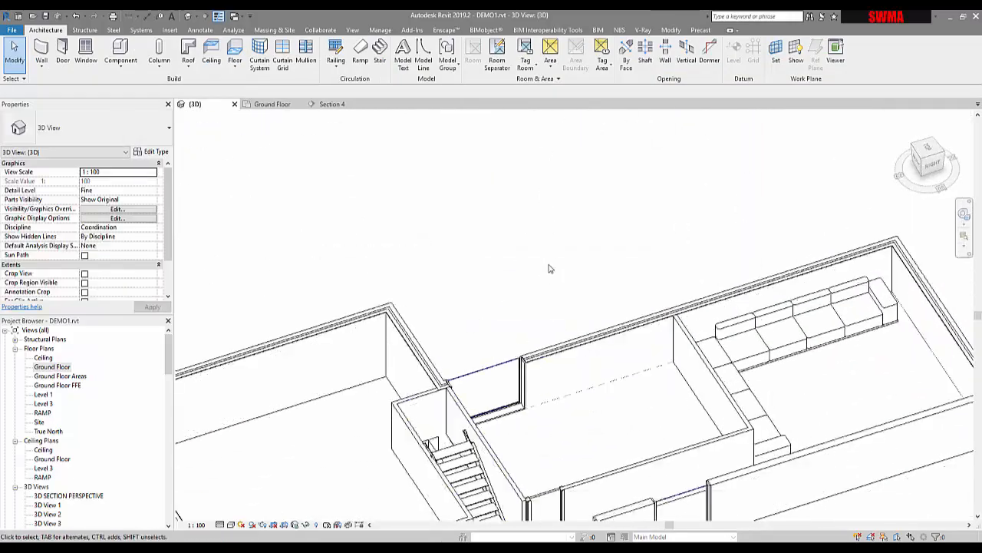
middle_drag(488, 491, 621, 281)
shift+middle_drag(621, 280, 649, 265)
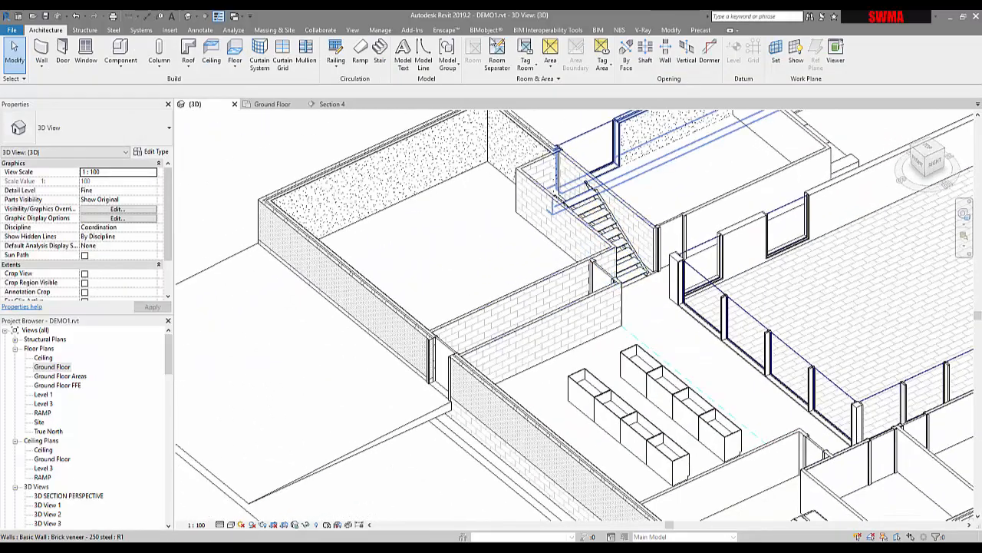
click(200, 30)
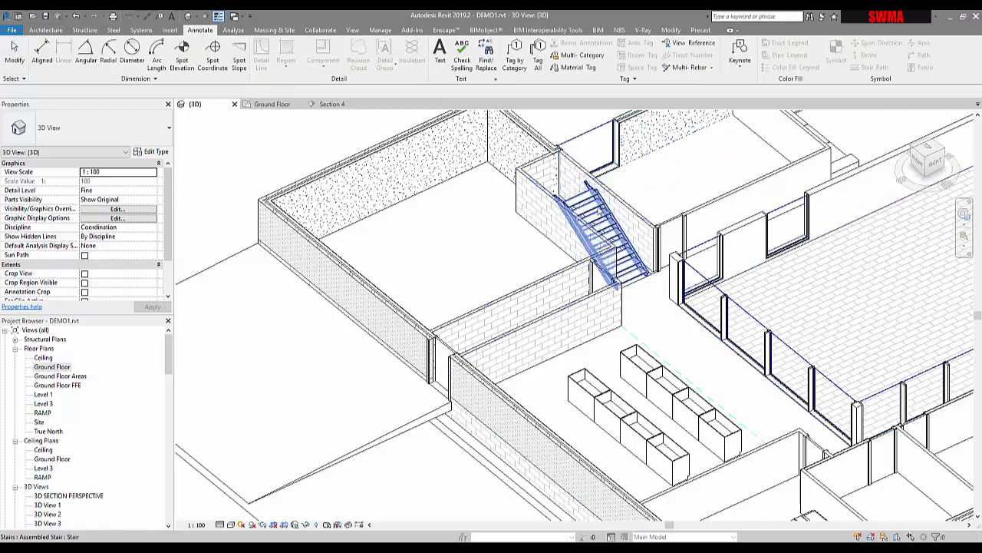
click(591, 221)
click(45, 29)
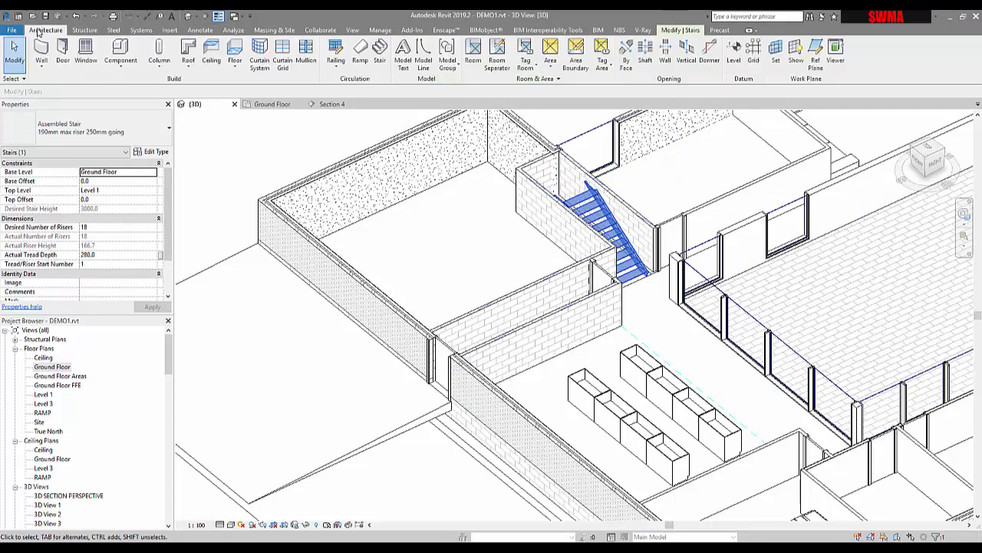
key(Escape)
click(200, 29)
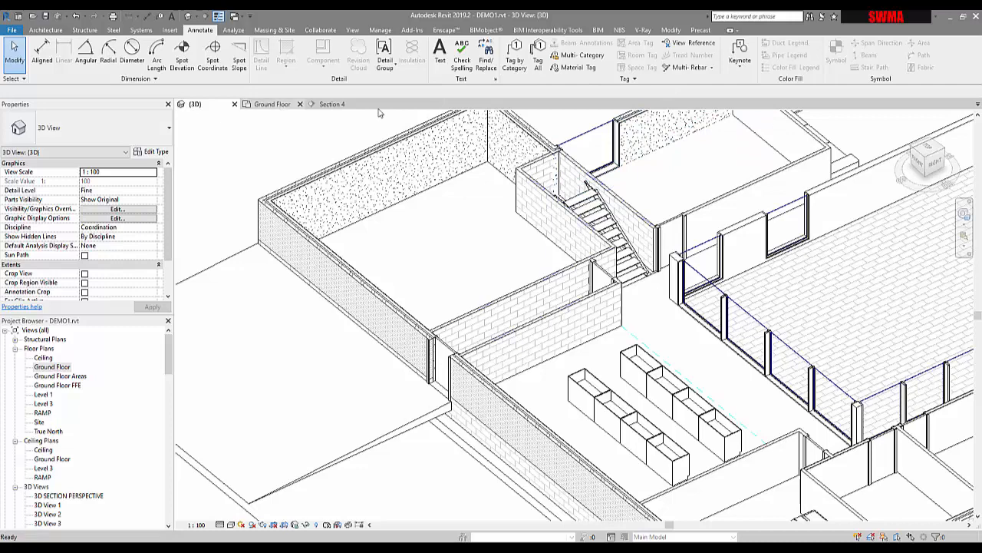
- Open the Ground Floor plan and examine the tread numbers on the straight stair beside the workshop
click(273, 104)
scroll(542, 258, down, 5)
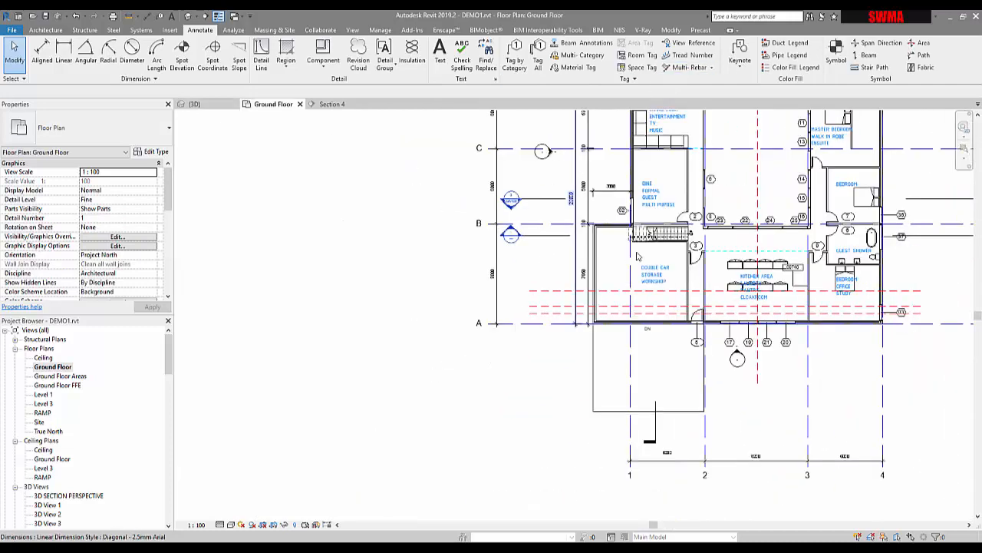
scroll(667, 229, up, 5)
scroll(666, 226, up, 2)
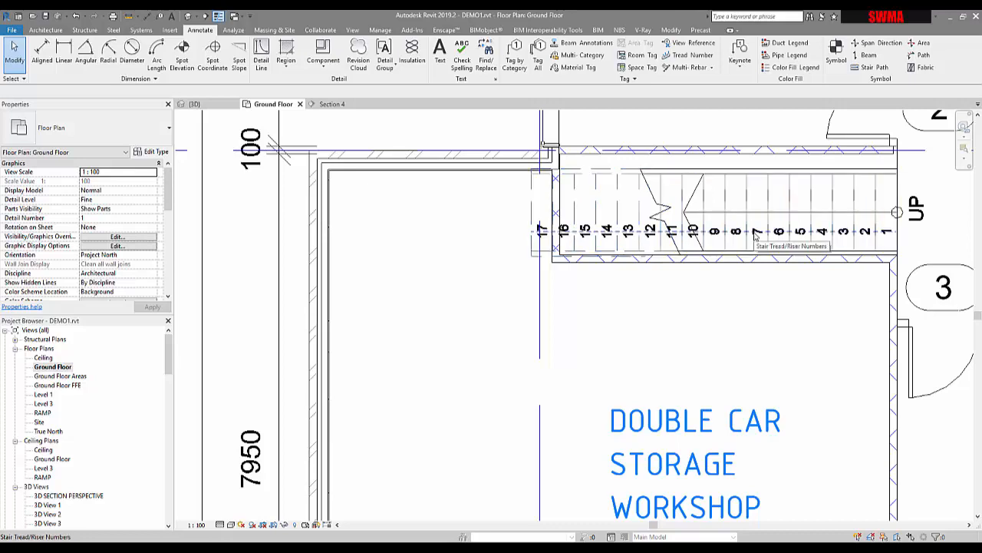
scroll(755, 236, down, 2)
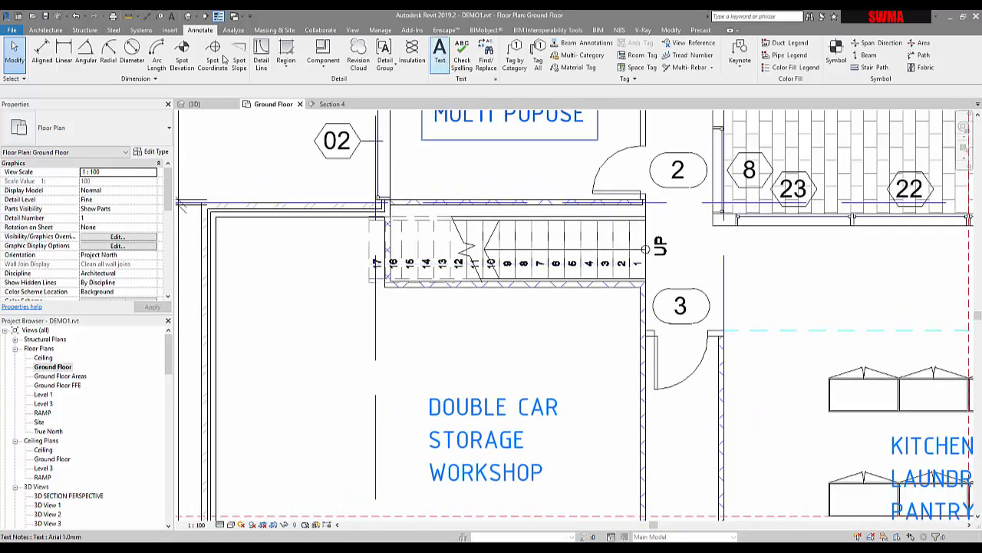
click(46, 29)
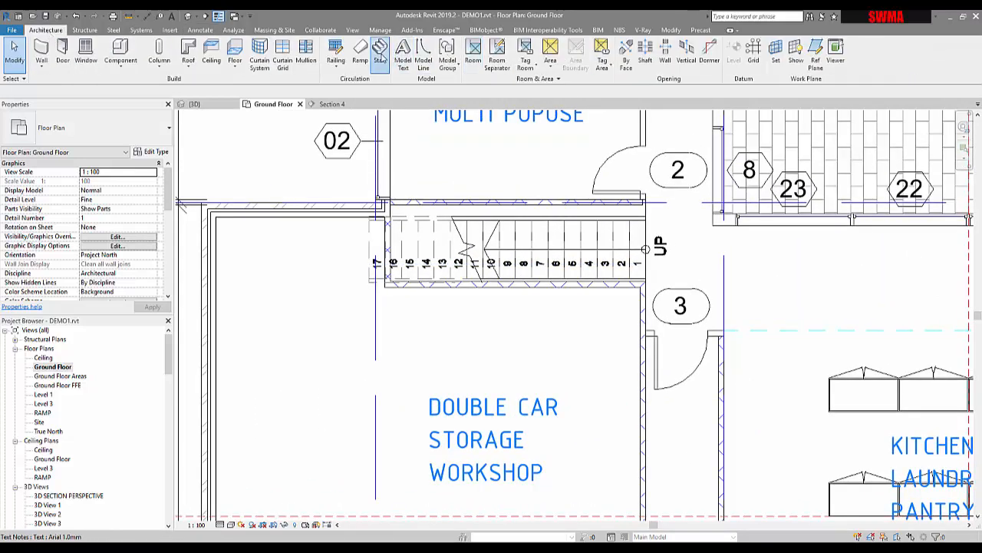